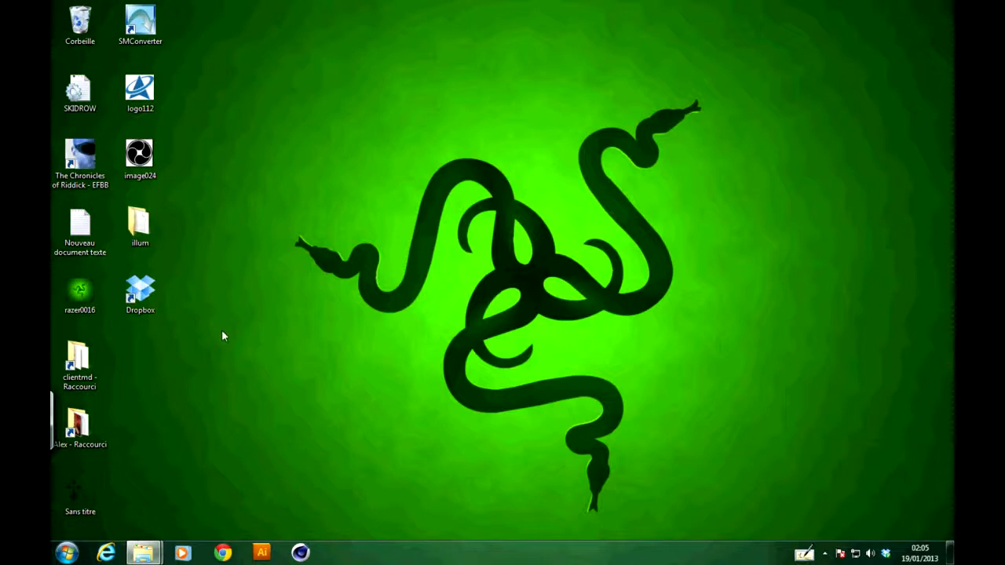
# View the image024 logo picture from the desktop and close its viewer.
pyautogui.doubleClick(140, 153)
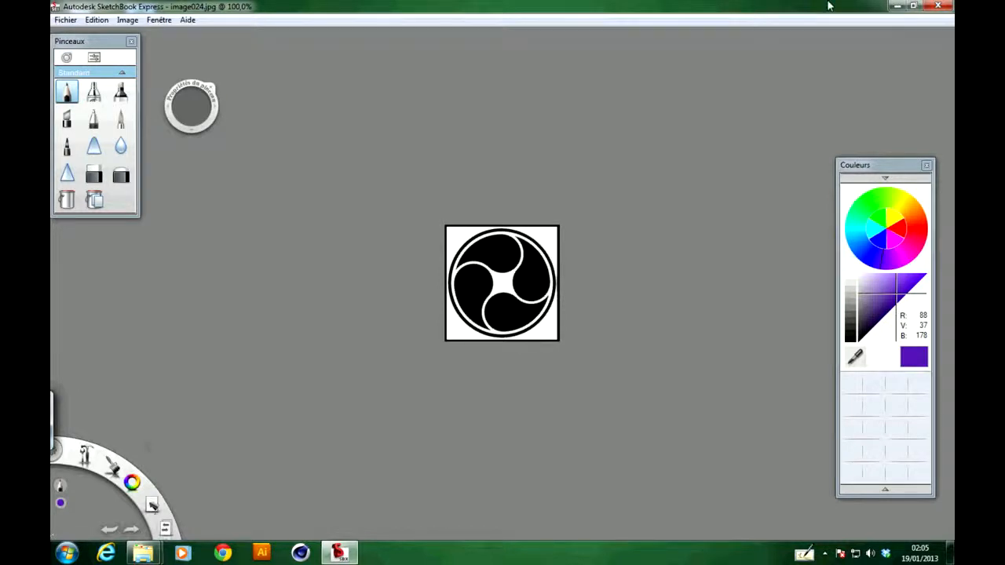
pyautogui.click(937, 7)
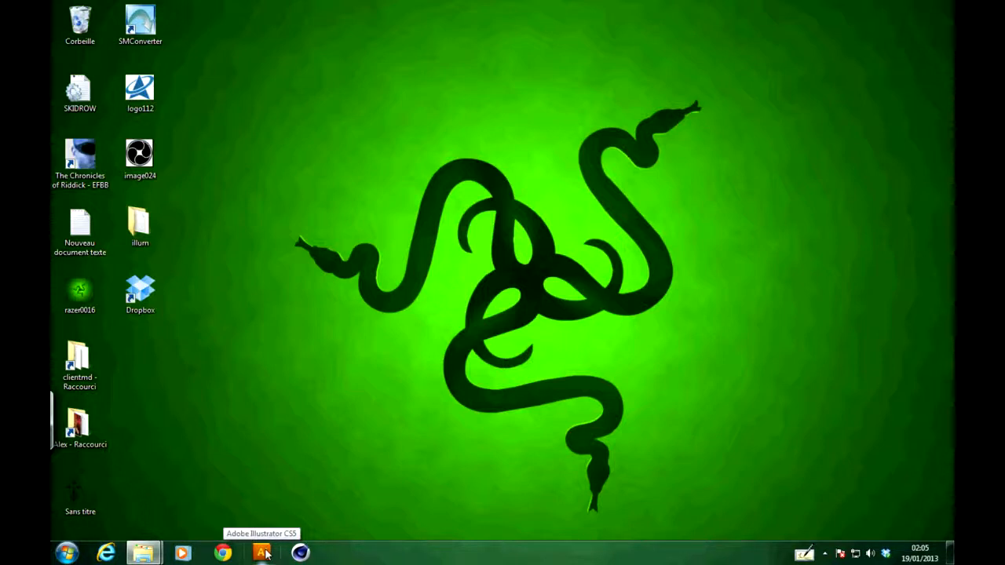
# Launch Adobe Illustrator CS5 and continue using it as a trial.
pyautogui.click(265, 553)
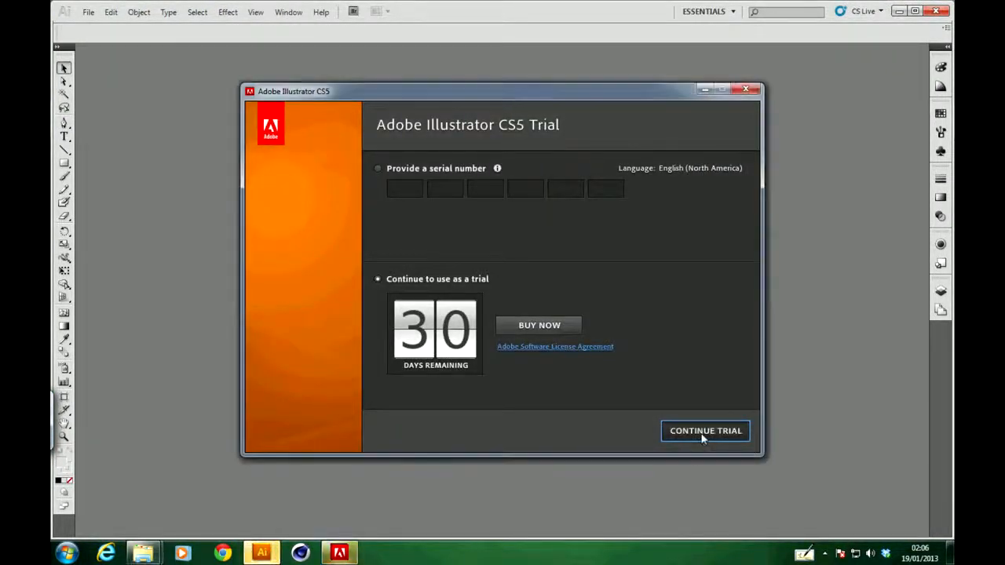
pyautogui.click(701, 431)
pyautogui.click(704, 430)
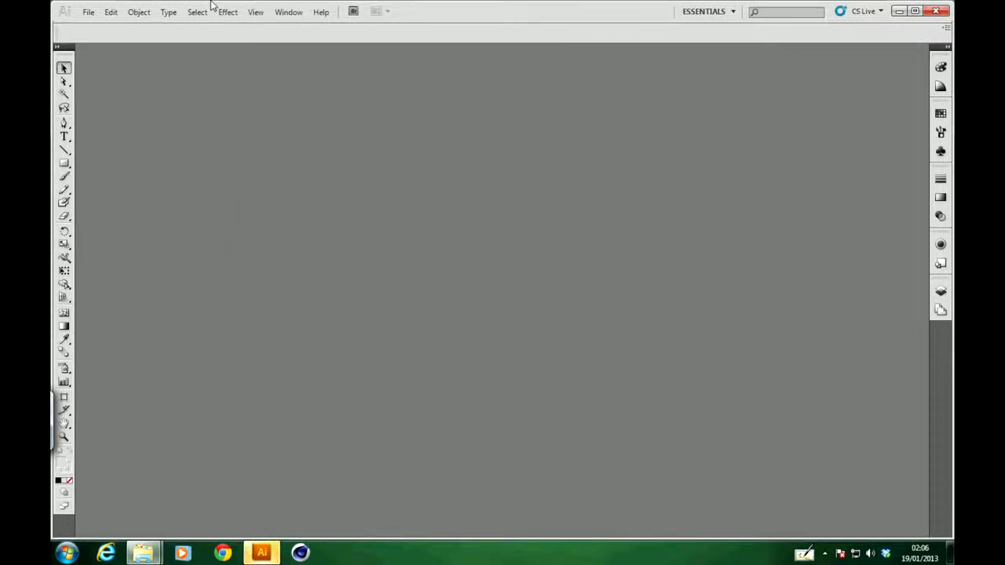
# Open the image024 JPEG from the desktop.
pyautogui.click(89, 12)
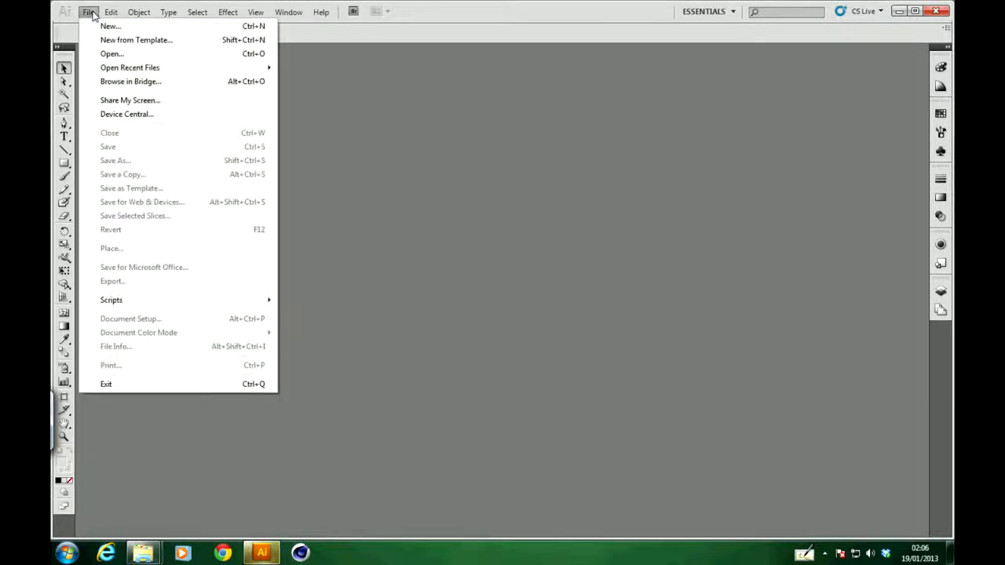
pyautogui.click(175, 55)
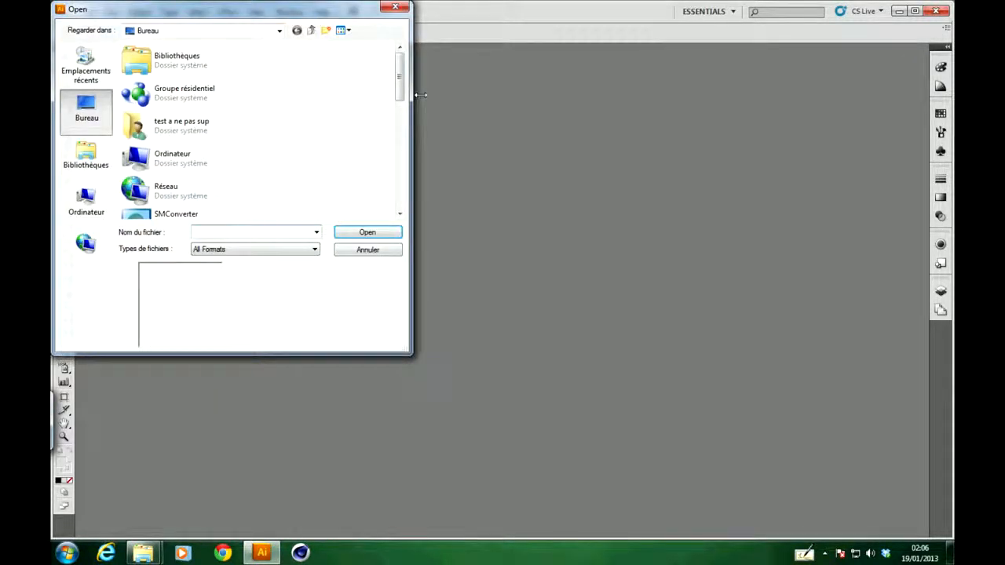
pyautogui.scroll(-5, 191, 150)
pyautogui.click(189, 140)
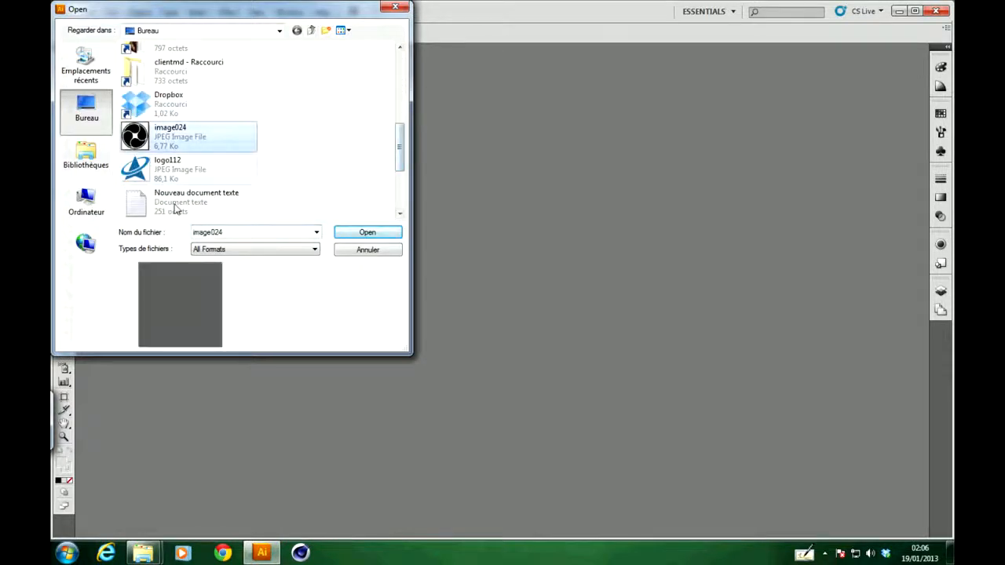
pyautogui.click(366, 233)
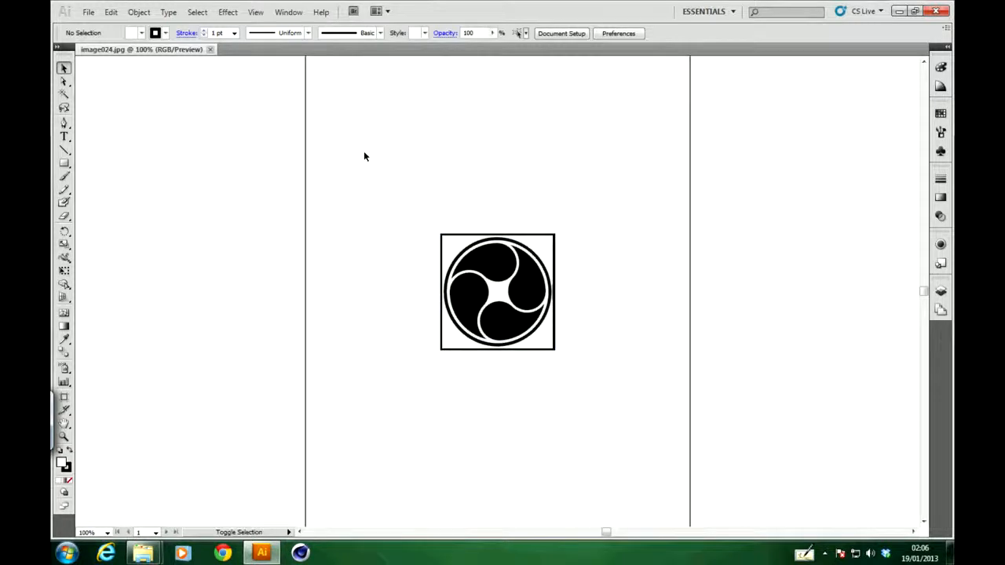
# Live Trace the logo image with the Simple Trace preset and expand the result into editable paths.
pyautogui.hotkey('ctrl', '+')
pyautogui.hotkey('ctrl', '+')
pyautogui.hotkey('ctrl', '+')
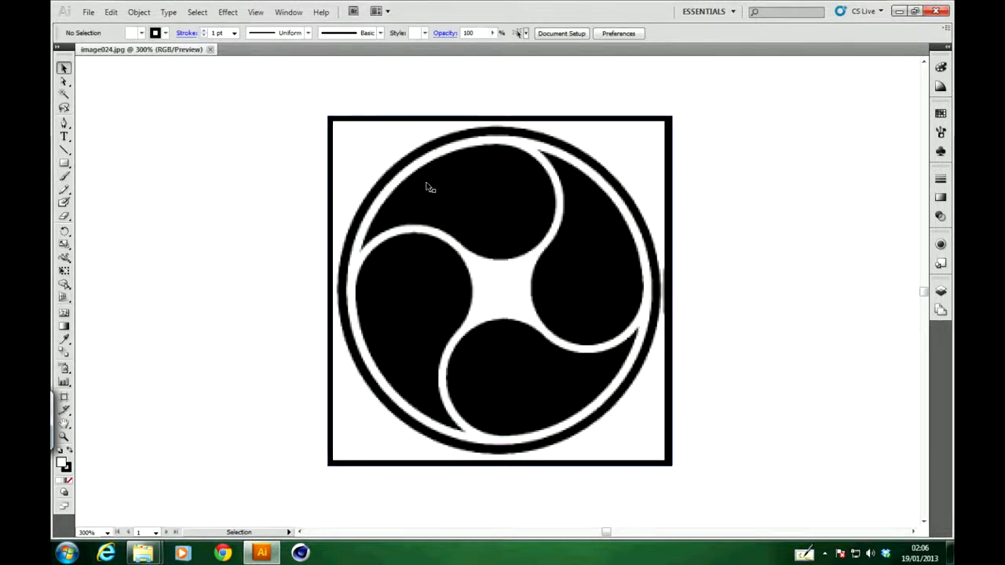
pyautogui.click(479, 179)
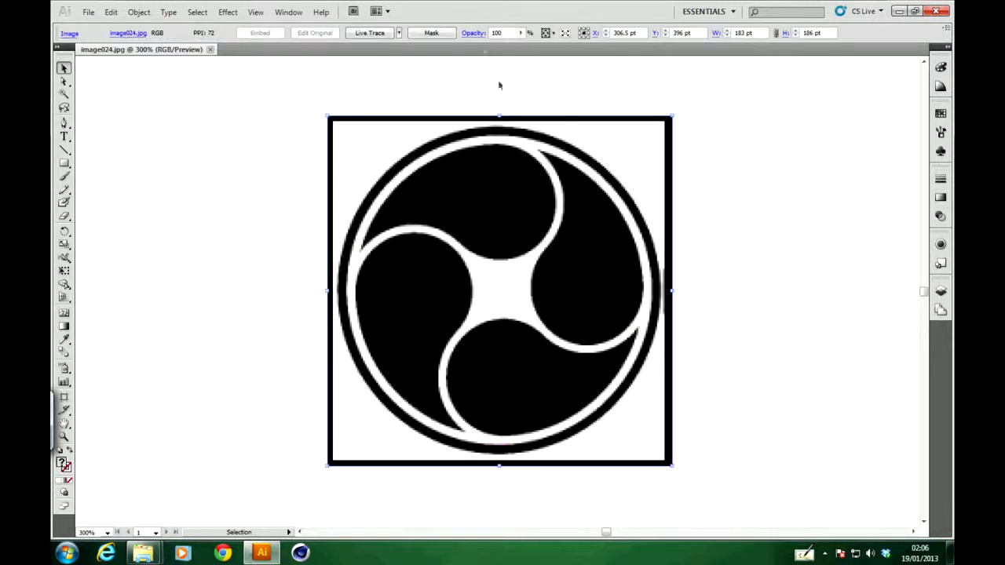
pyautogui.click(399, 34)
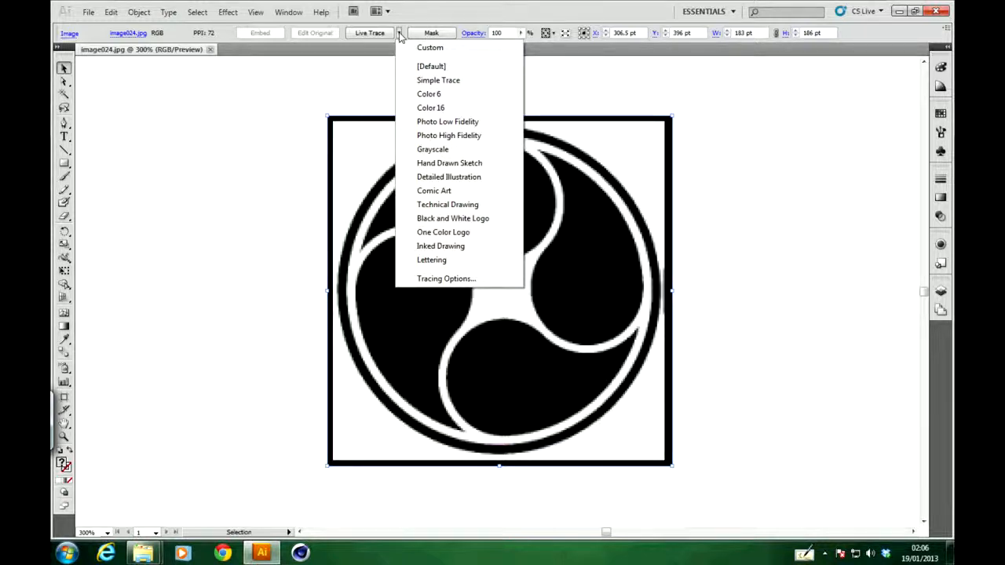
pyautogui.click(440, 81)
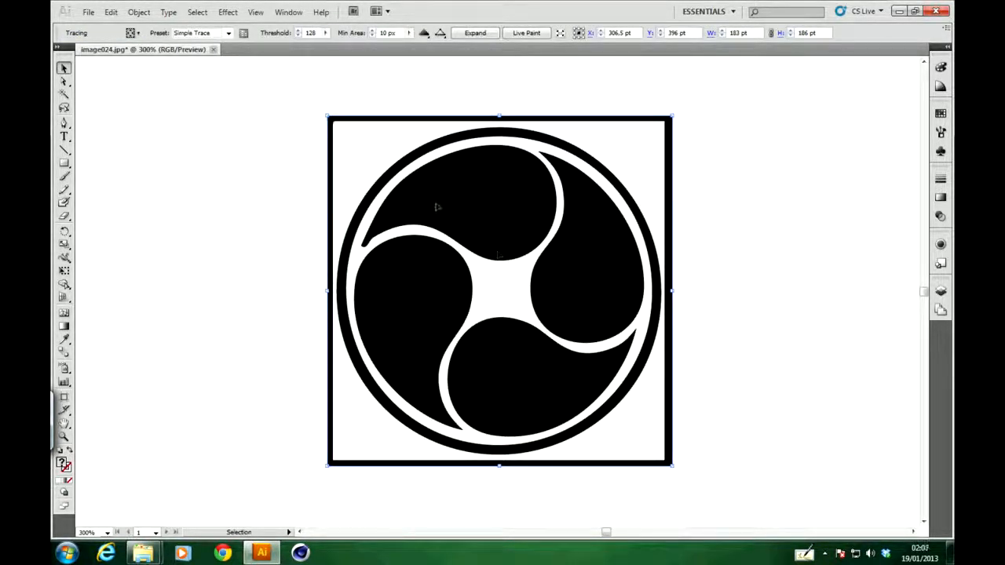
pyautogui.click(476, 33)
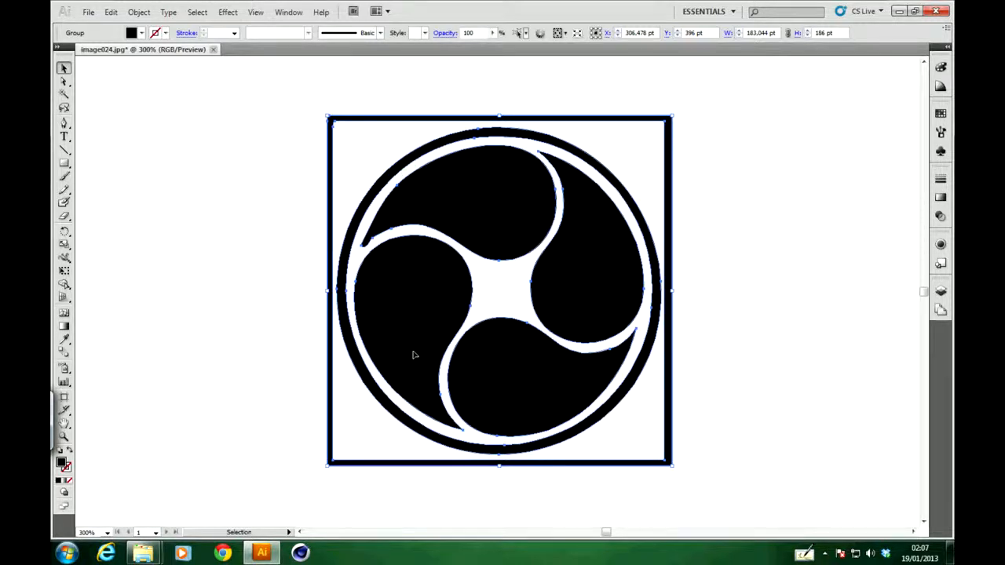
# Select the black traced shapes with the Magic Wand and copy them into a new Letter-size print document.
pyautogui.click(67, 94)
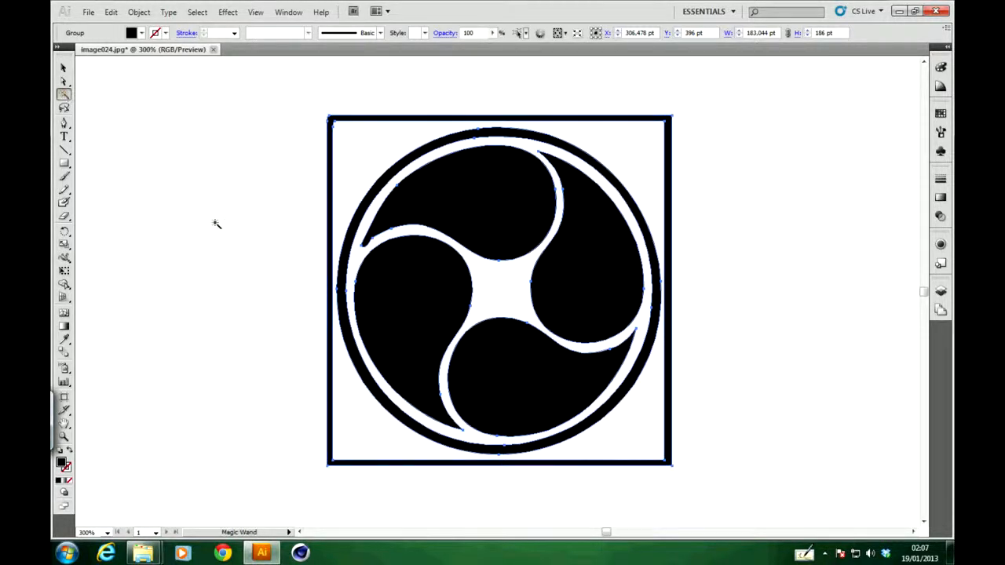
pyautogui.click(170, 194)
pyautogui.click(474, 216)
pyautogui.click(90, 12)
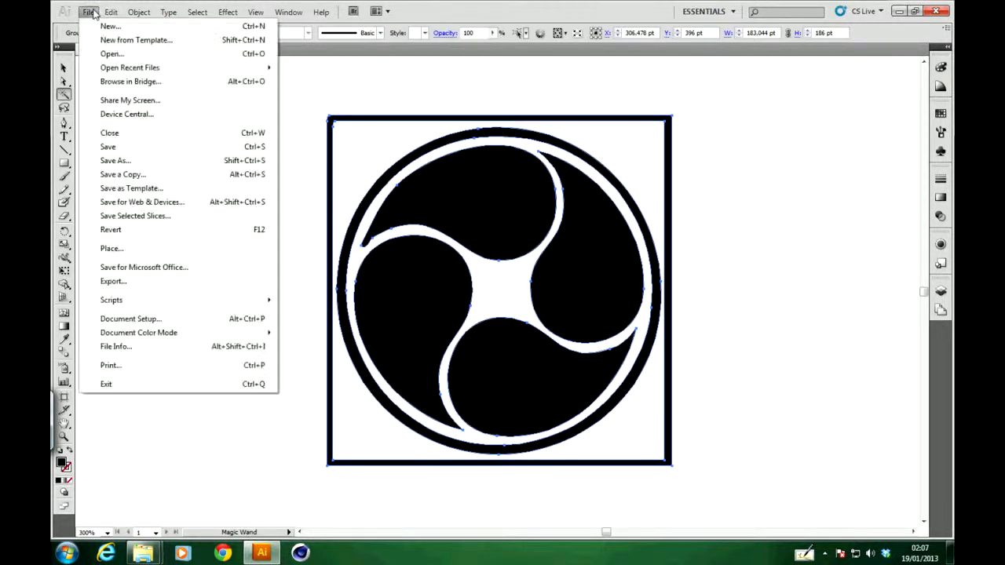
pyautogui.click(109, 26)
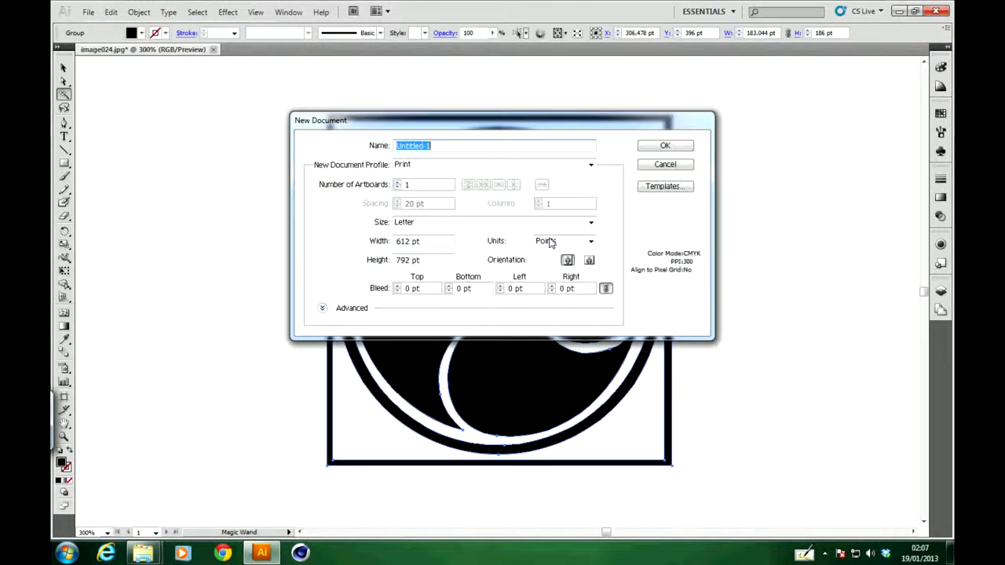
pyautogui.click(672, 149)
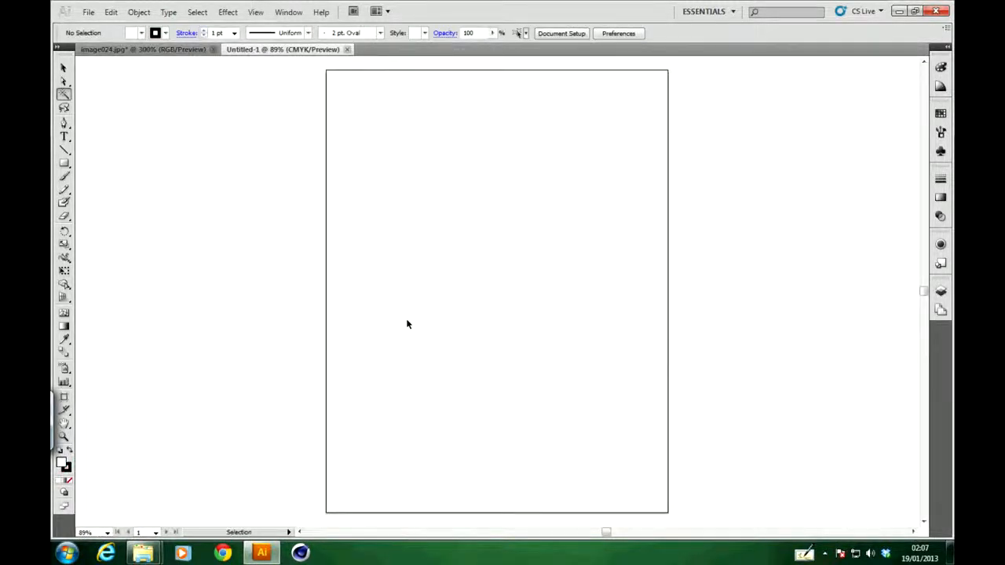
pyautogui.hotkey('ctrl', 'v')
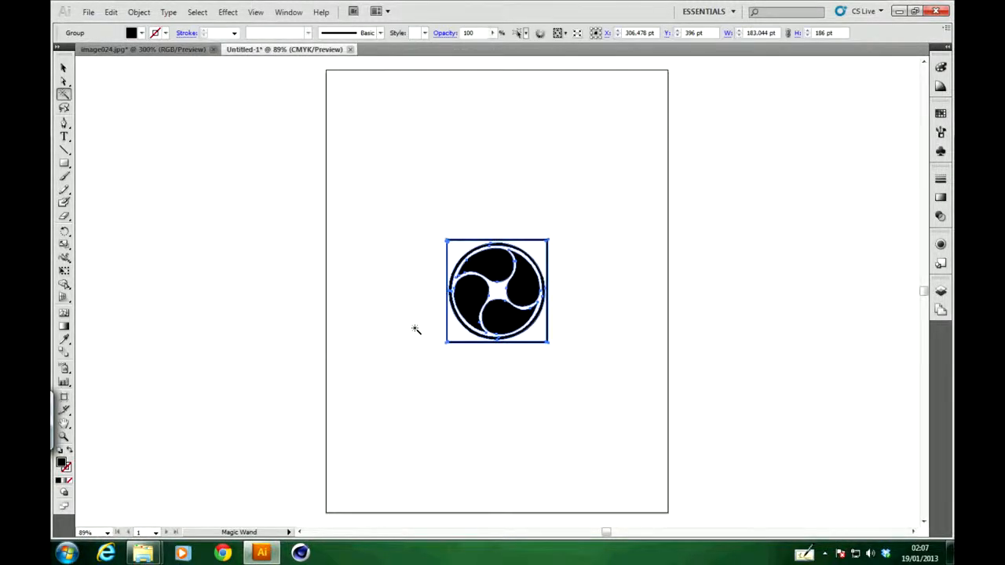
# Directly select the four blades and the outer ring without the square frame, and copy them into another new document.
pyautogui.hotkey('ctrl', '+')
pyautogui.hotkey('ctrl', '+')
pyautogui.hotkey('ctrl', '+')
pyautogui.hotkey('ctrl', '+')
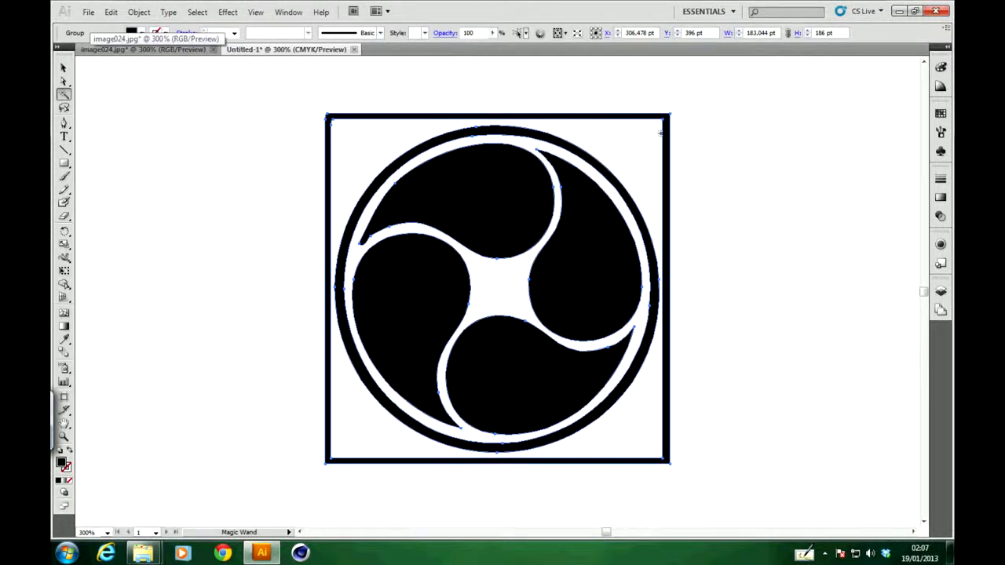
pyautogui.click(65, 80)
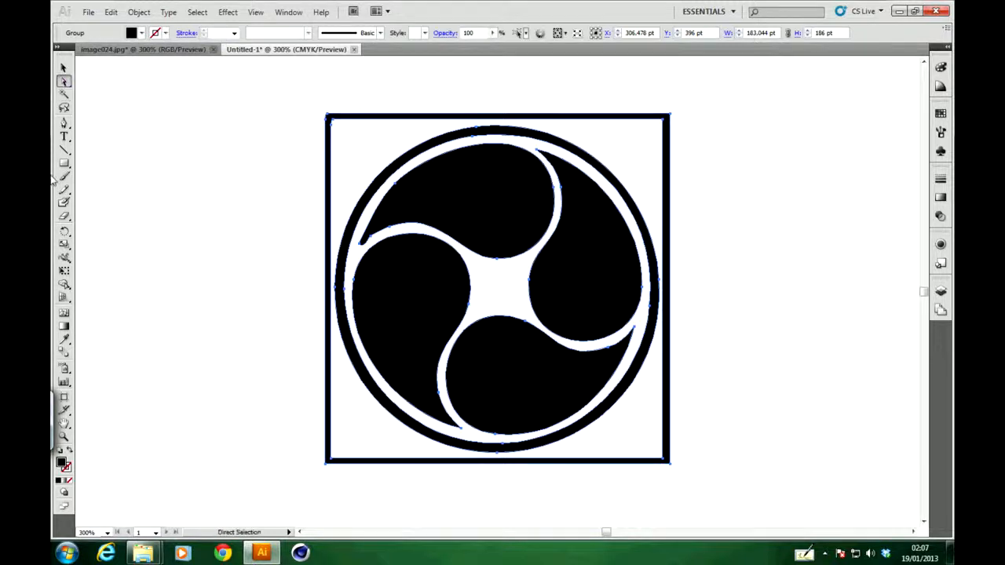
pyautogui.click(249, 358)
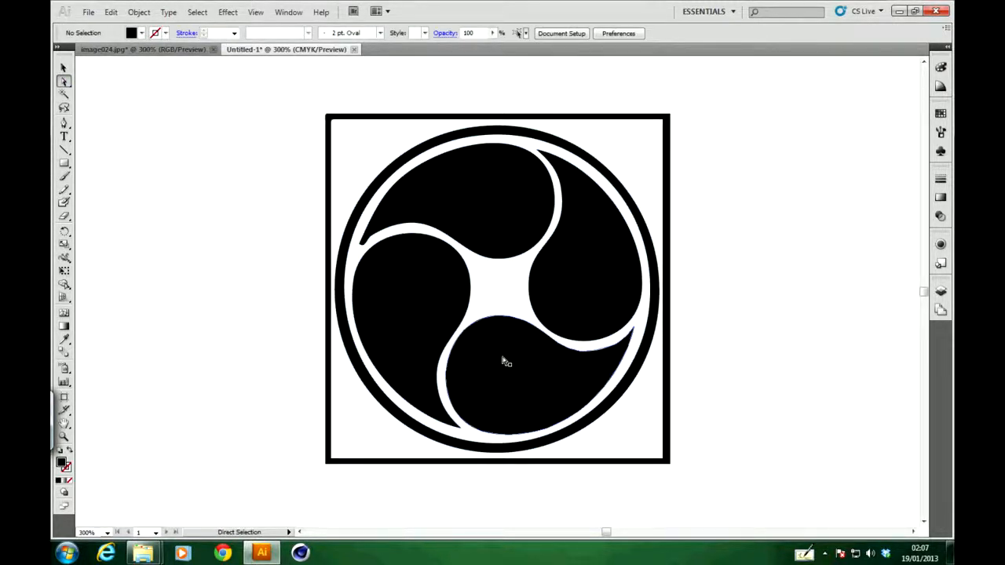
pyautogui.click(500, 219)
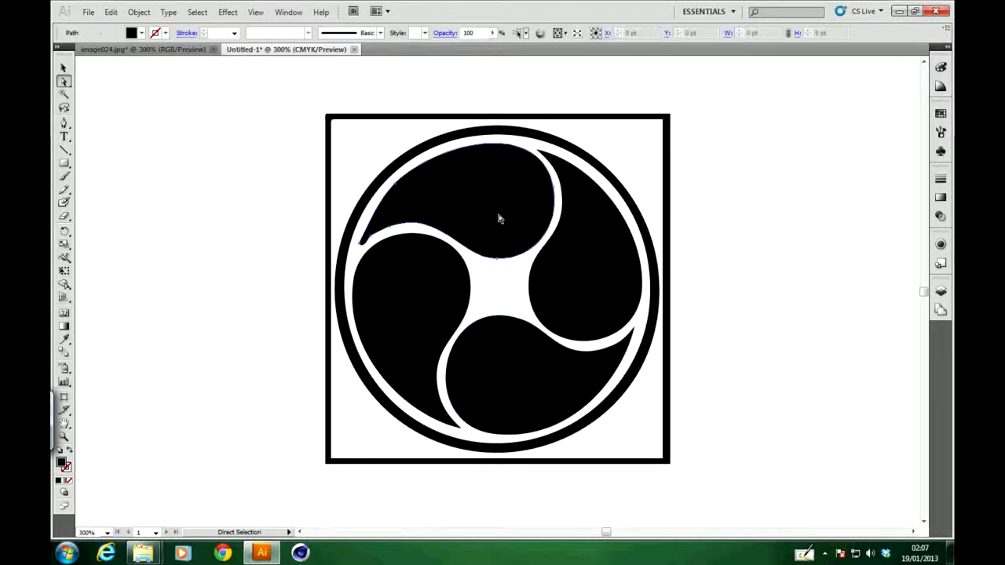
pyautogui.keyDown('shift'); pyautogui.click(593, 268); pyautogui.keyUp('shift')
pyautogui.keyDown('shift'); pyautogui.click(498, 395); pyautogui.keyUp('shift')
pyautogui.keyDown('shift'); pyautogui.click(424, 333); pyautogui.keyUp('shift')
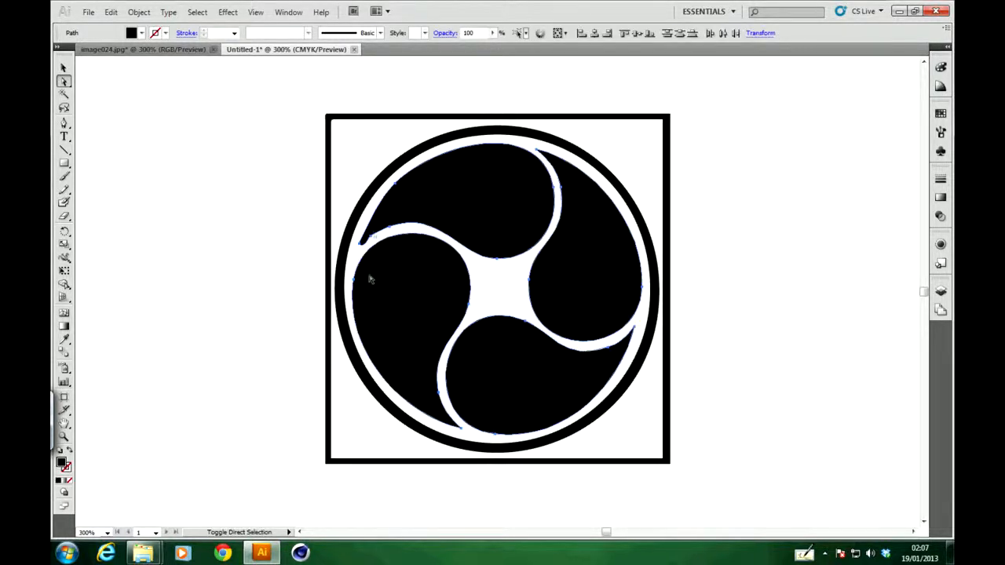
pyautogui.keyDown('shift'); pyautogui.click(375, 194); pyautogui.keyUp('shift')
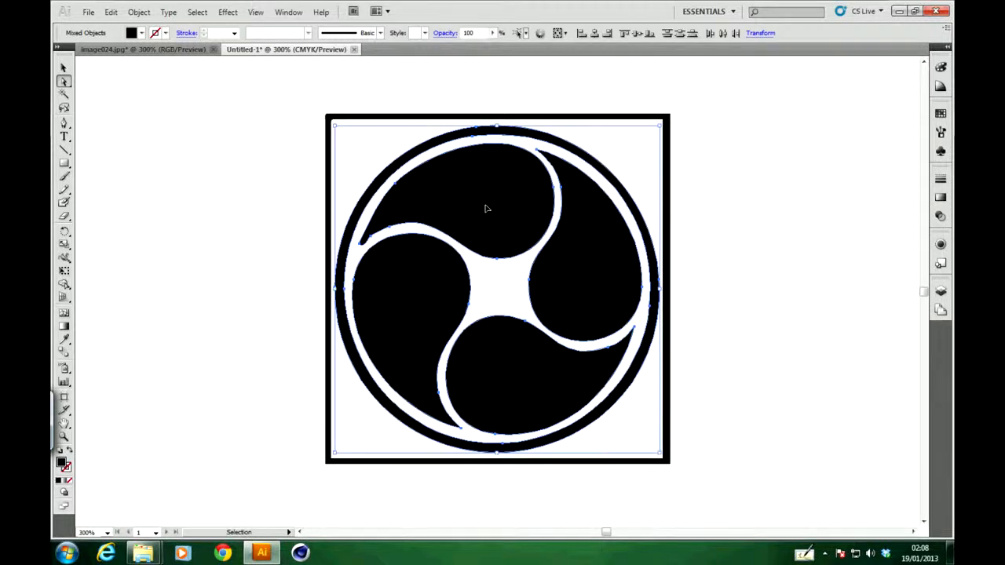
pyautogui.click(89, 13)
pyautogui.click(110, 26)
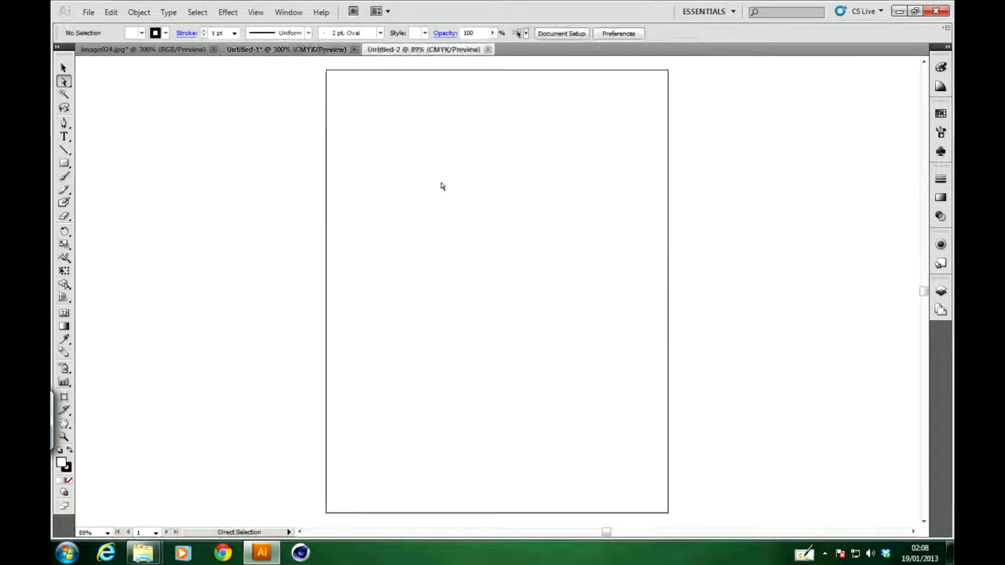
pyautogui.hotkey('ctrl', 'v')
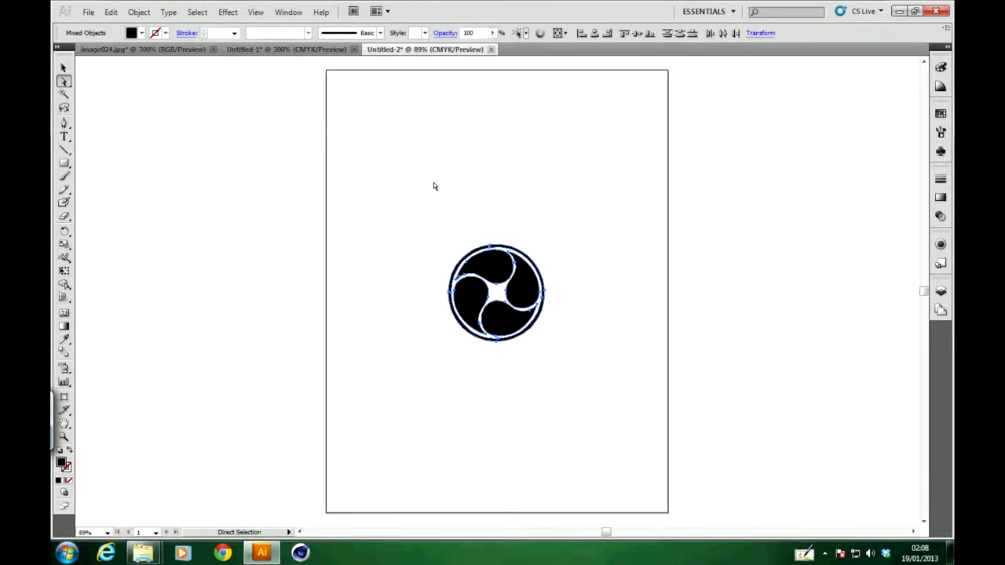
pyautogui.hotkey('ctrl', '=')
pyautogui.hotkey('ctrl', '=')
pyautogui.hotkey('ctrl', '=')
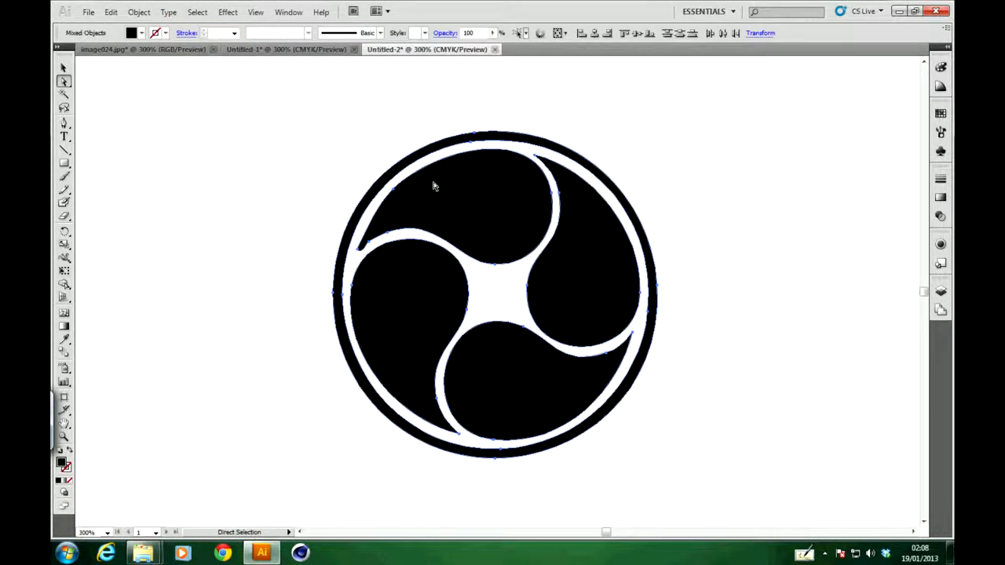
pyautogui.click(338, 49)
pyautogui.click(432, 50)
# Save the frameless logo on the desktop as an Adobe Illustrator file named "tuto logo".
pyautogui.click(89, 12)
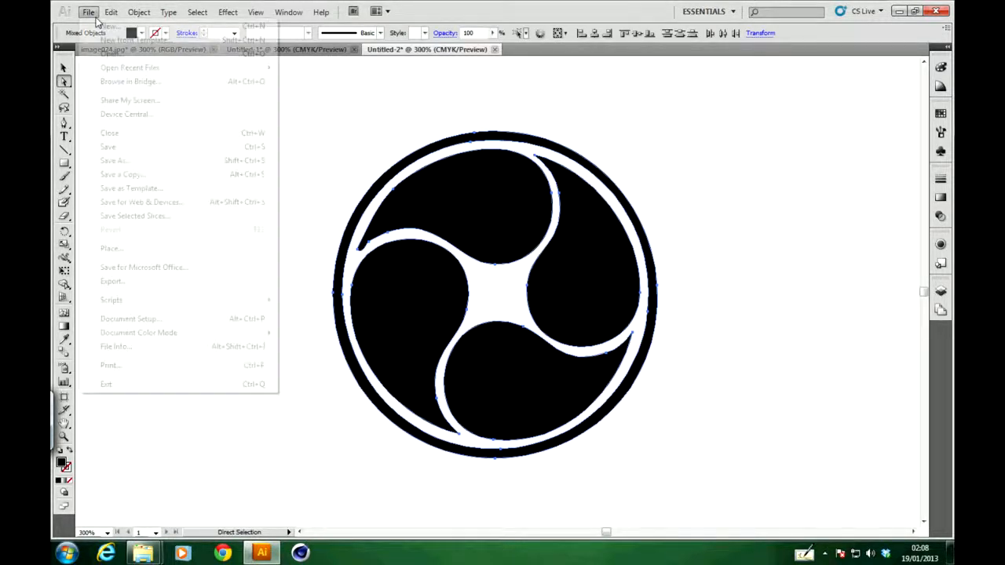
pyautogui.click(137, 161)
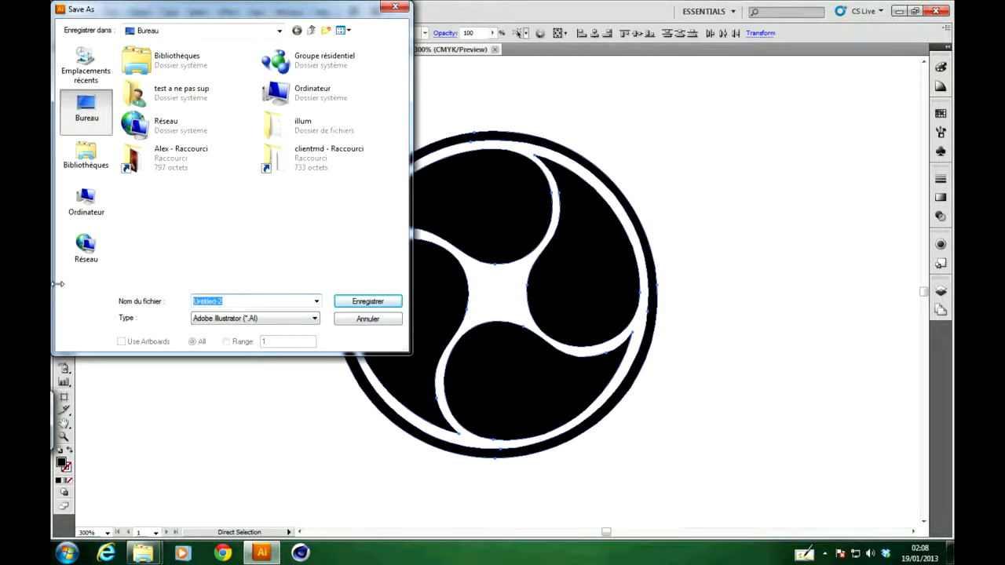
pyautogui.write('tuto logo')
pyautogui.click(369, 304)
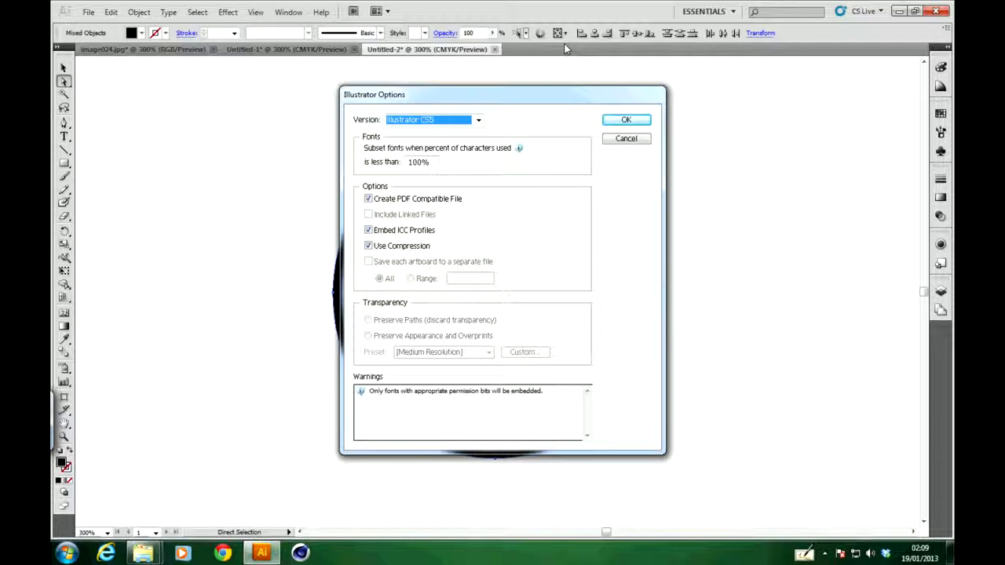
# Set the saved file's version to Illustrator 8 and accept the older format.
pyautogui.click(416, 119)
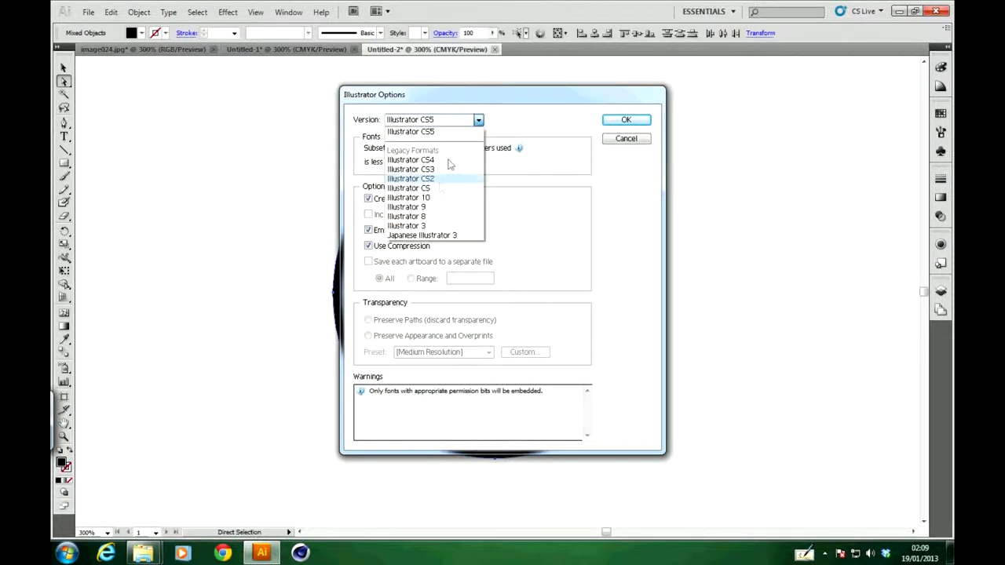
pyautogui.click(431, 217)
pyautogui.click(455, 120)
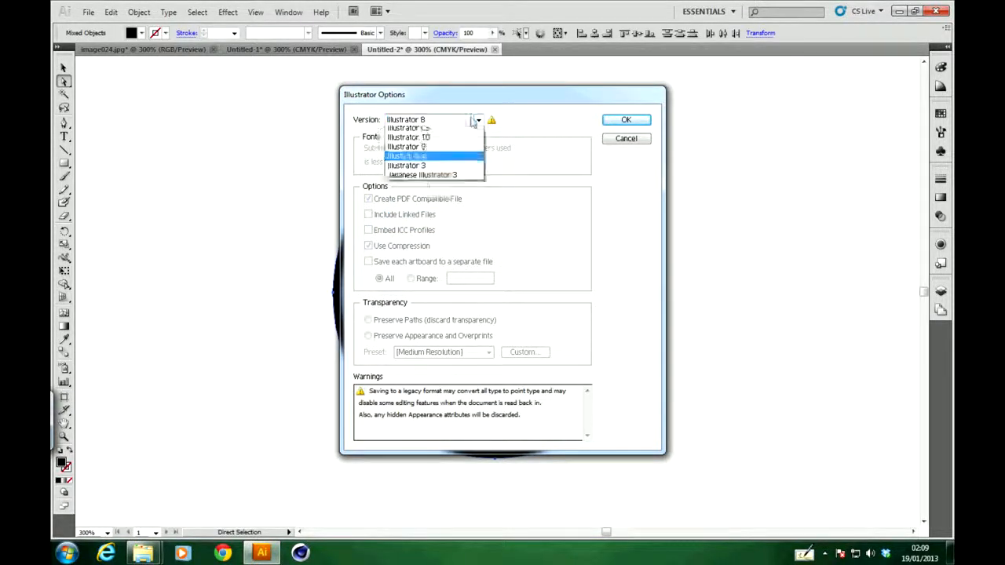
pyautogui.click(414, 219)
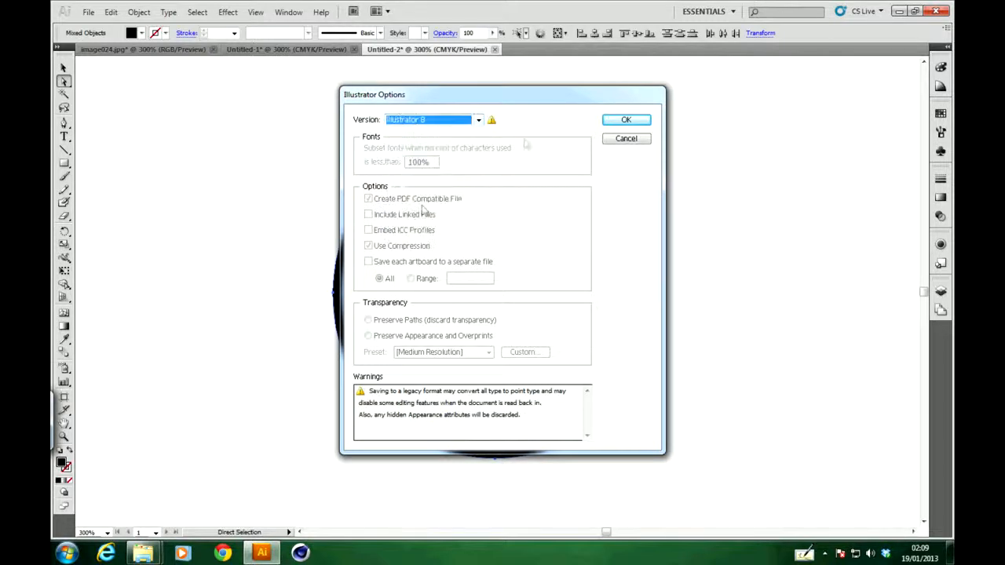
pyautogui.click(620, 121)
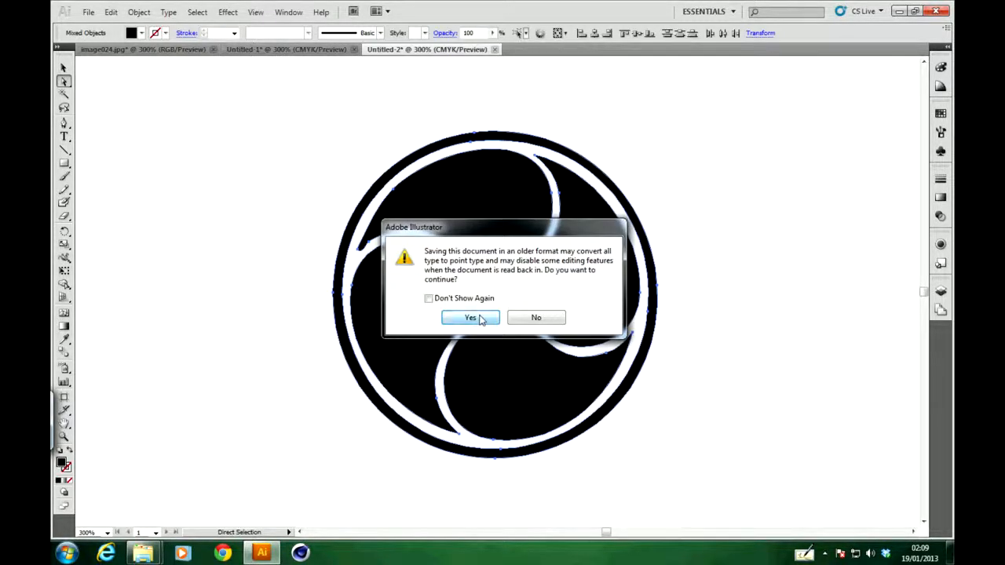
pyautogui.click(471, 318)
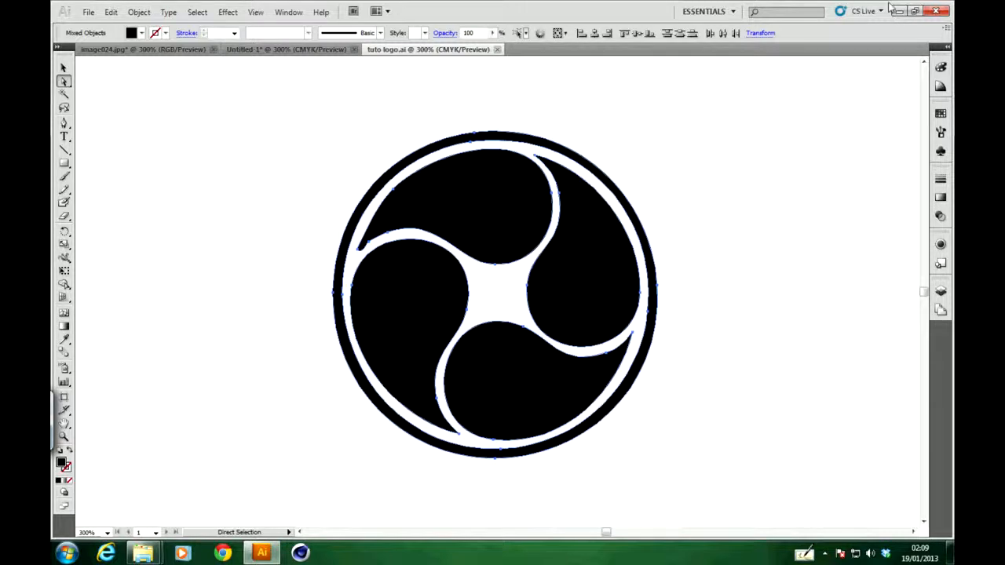
# Quit Illustrator without saving the remaining documents and move the tuto logo file to the middle of the desktop.
pyautogui.click(936, 11)
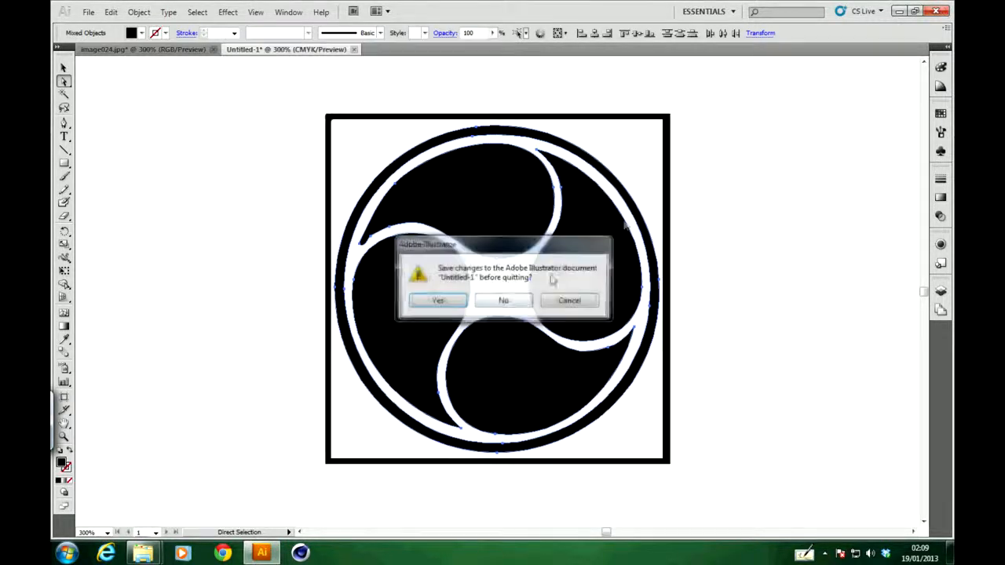
pyautogui.click(505, 299)
pyautogui.press('Escape')
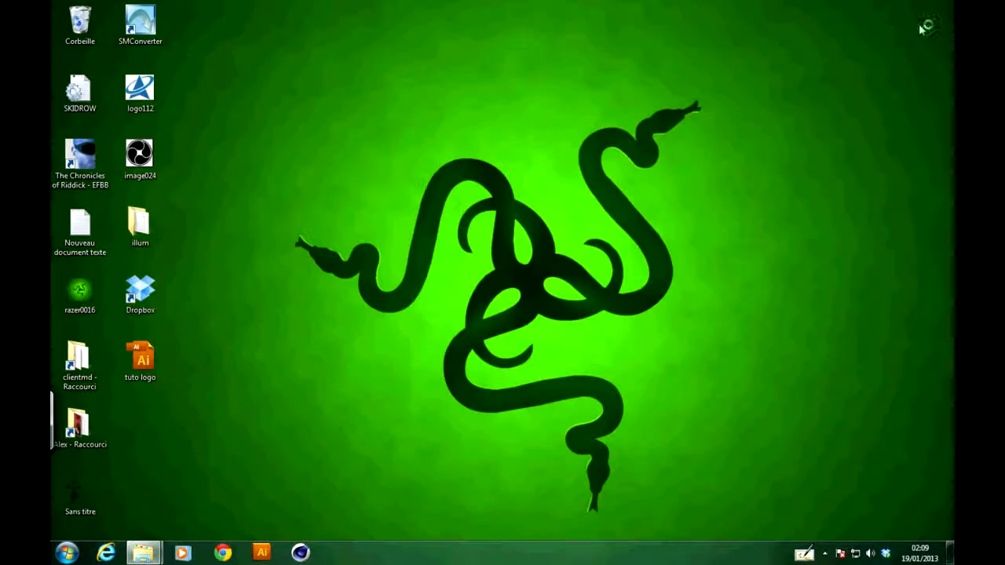
pyautogui.moveTo(166, 363); pyautogui.dragTo(522, 232)
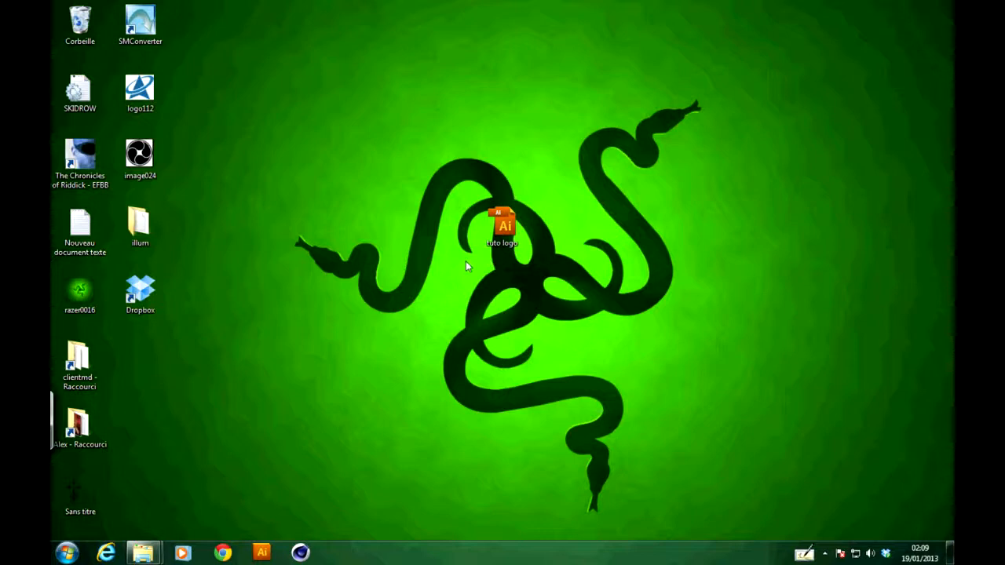
# Launch CINEMA 4D and dismiss its startup alerts.
pyautogui.click(299, 554)
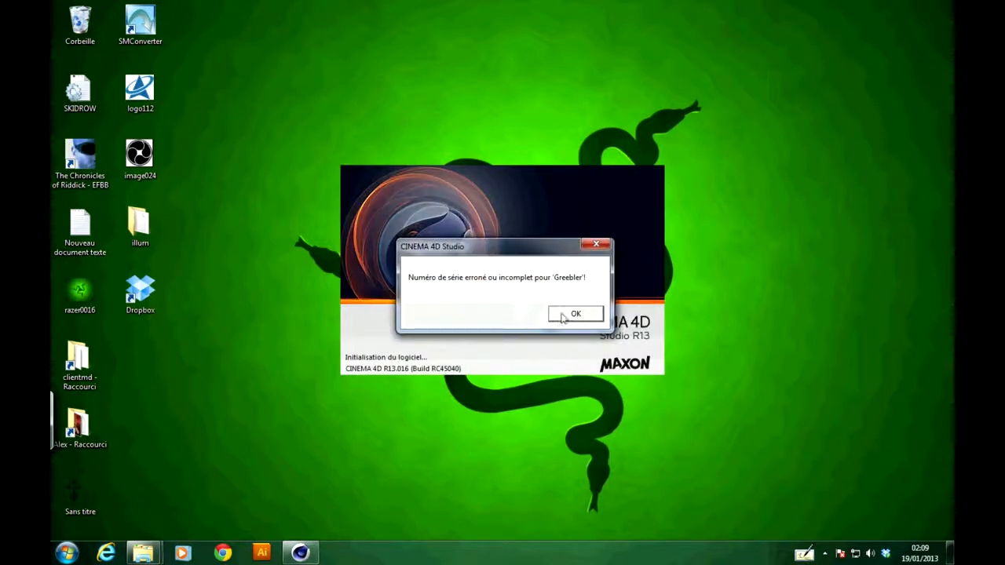
pyautogui.click(567, 314)
pyautogui.click(480, 391)
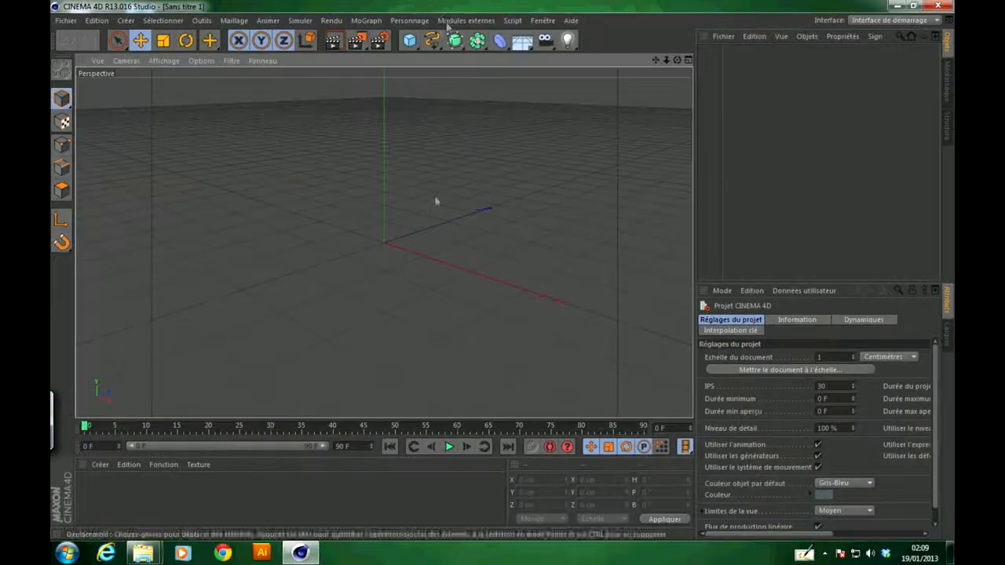
# Import the tuto logo file from the desktop into CINEMA 4D with scale factor 1 centimetre and connected splines, and maximize the window.
pyautogui.moveTo(448, 5); pyautogui.dragTo(675, 261)
pyautogui.moveTo(502, 226); pyautogui.dragTo(569, 490)
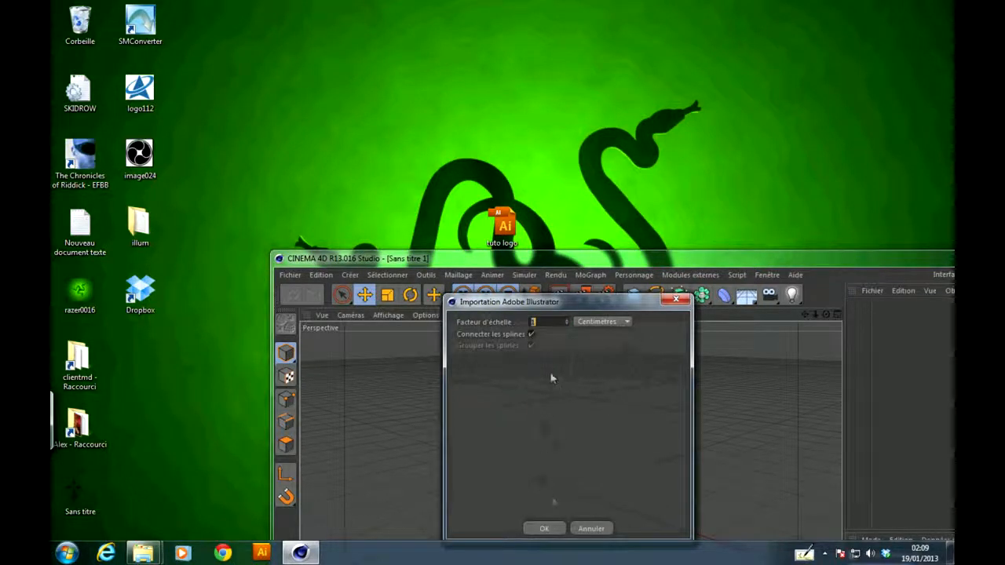
pyautogui.click(541, 529)
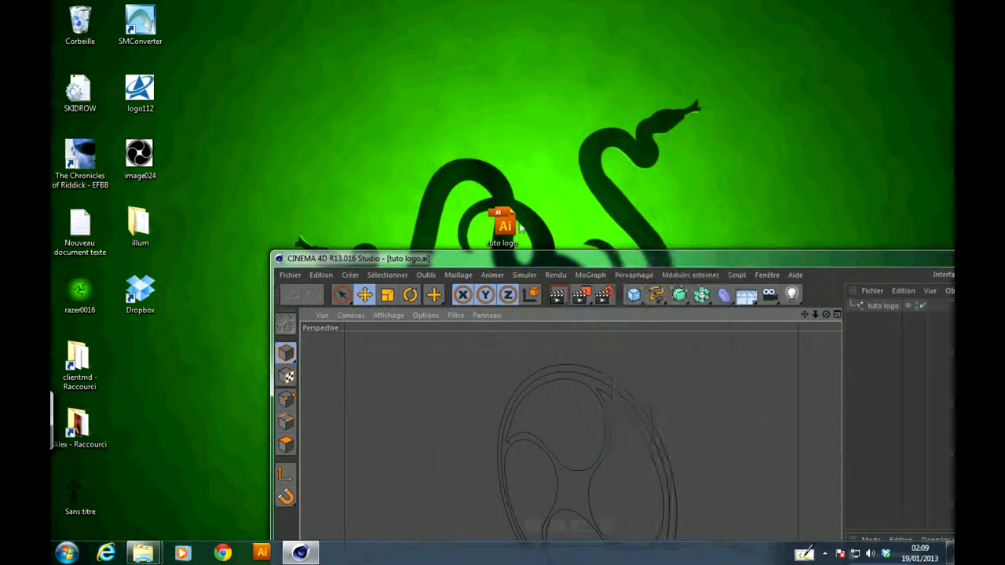
pyautogui.moveTo(512, 259); pyautogui.dragTo(391, 67)
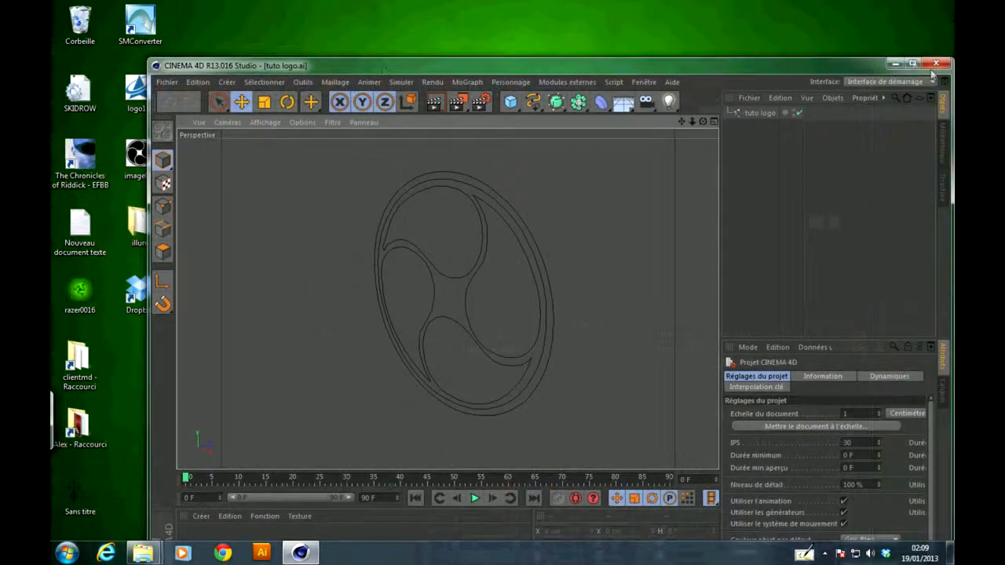
pyautogui.click(912, 60)
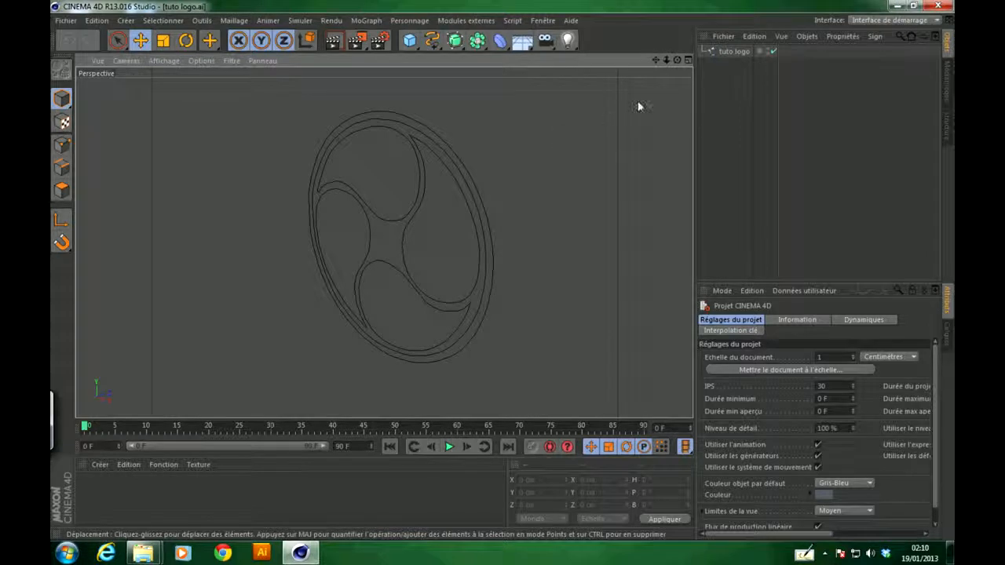
# View the imported logo spline from the front in perspective and test-render the view.
pyautogui.moveTo(677, 61); pyautogui.dragTo(384, 242)
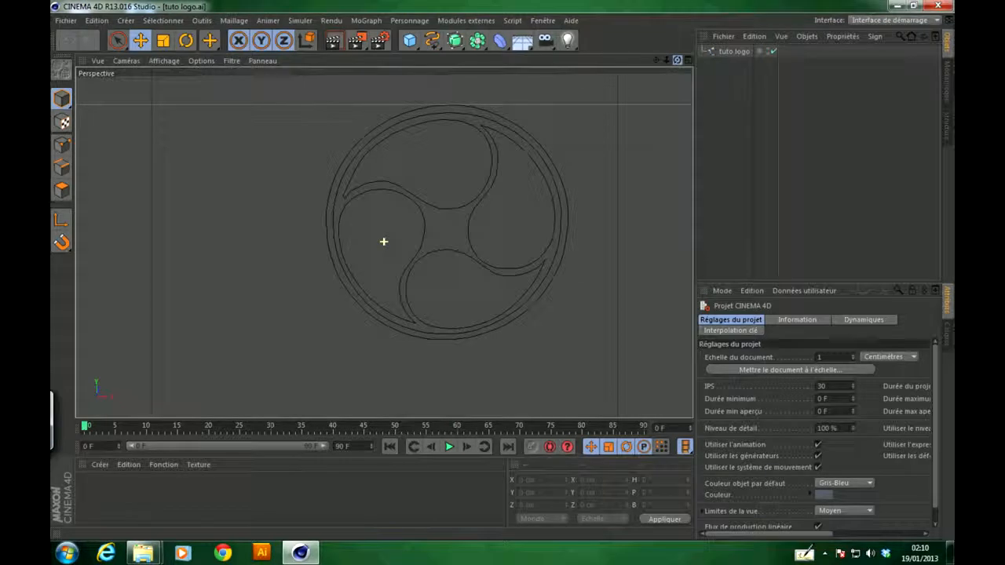
pyautogui.moveTo(382, 186); pyautogui.dragTo(366, 144)
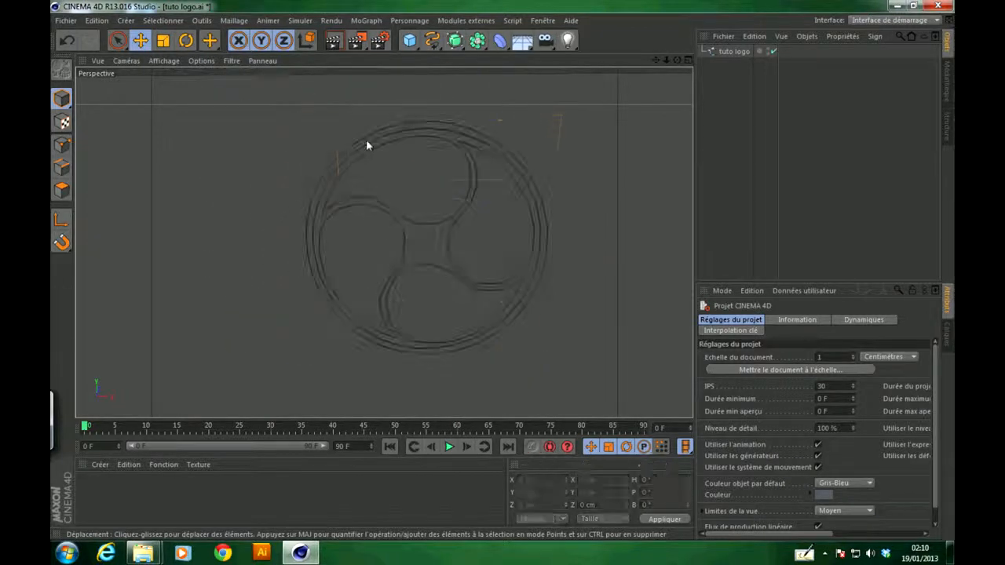
pyautogui.click(335, 40)
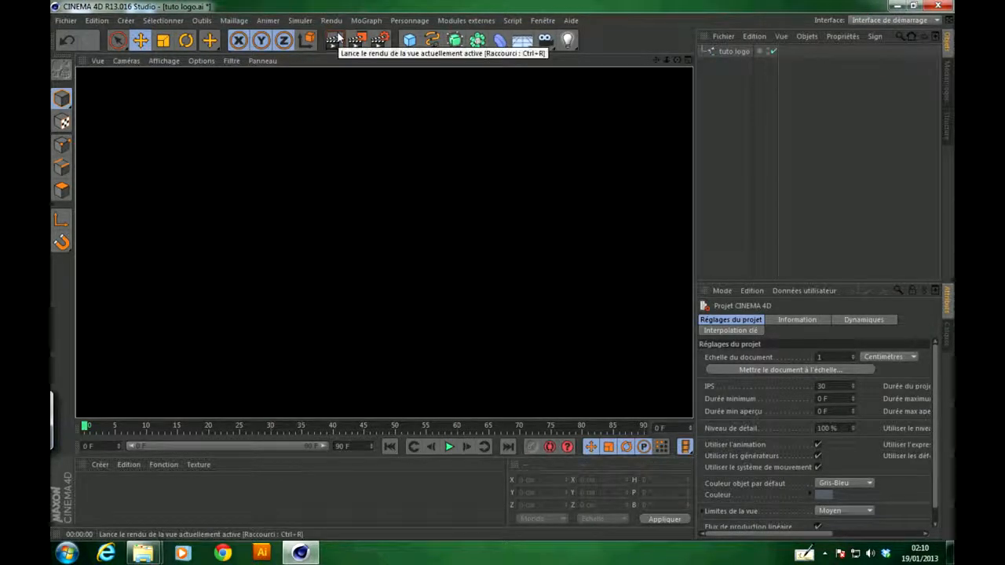
pyautogui.click(573, 180)
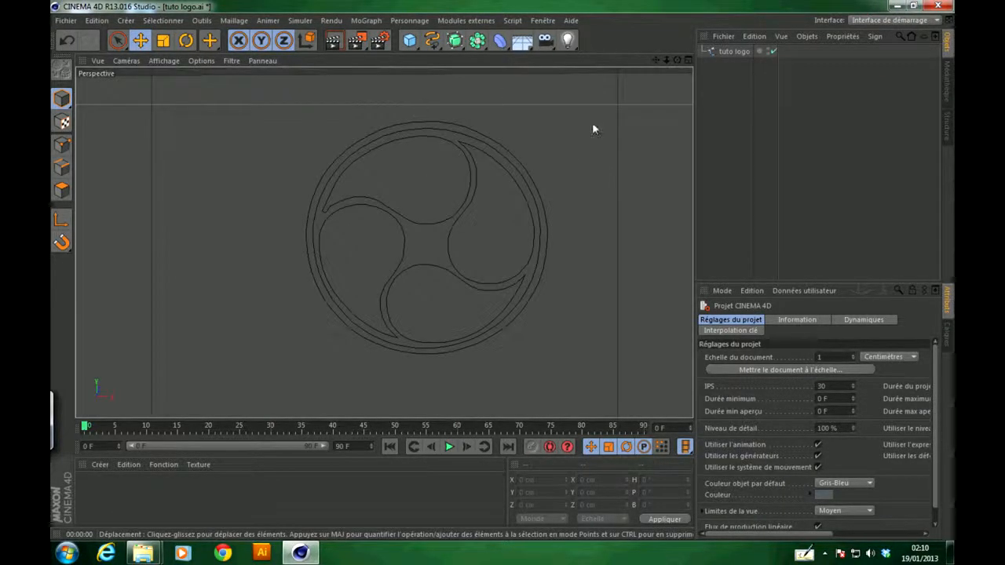
# In the top view, move the tuto logo spline along X onto the world's Z axis, to about -0.5 cm.
pyautogui.scroll(-5, 593, 130)
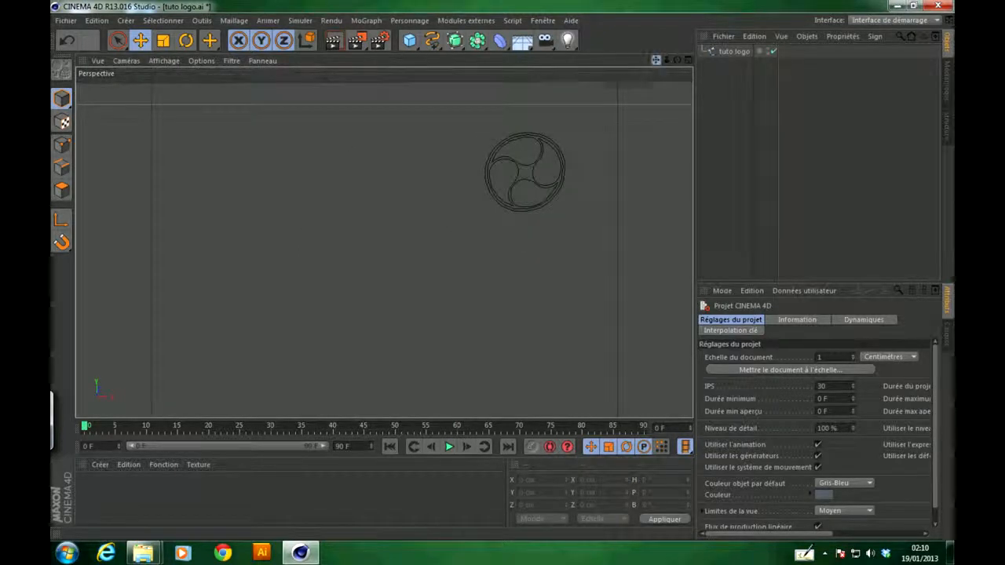
pyautogui.moveTo(656, 59); pyautogui.dragTo(608, 244)
pyautogui.middleClick(598, 113)
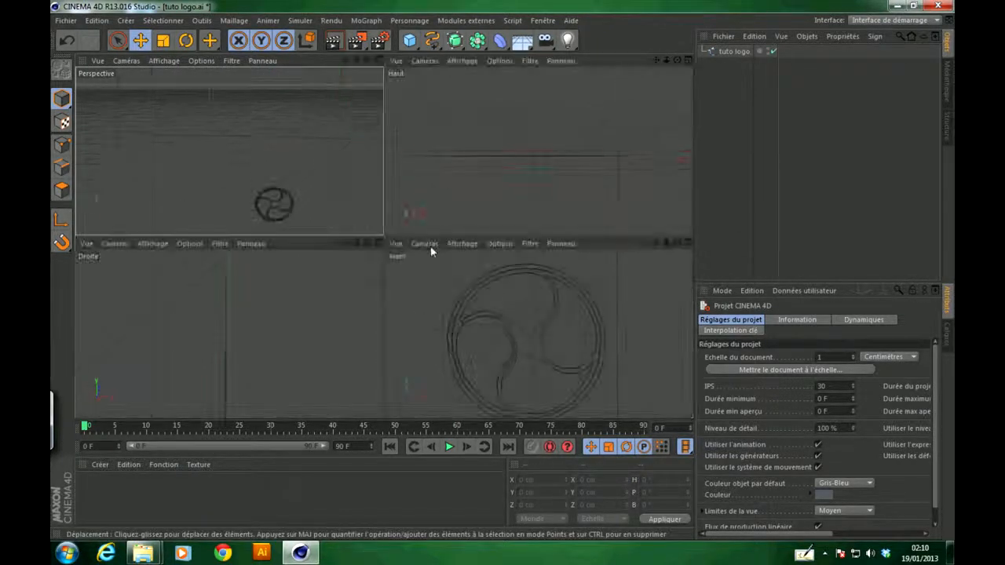
pyautogui.middleClick(541, 171)
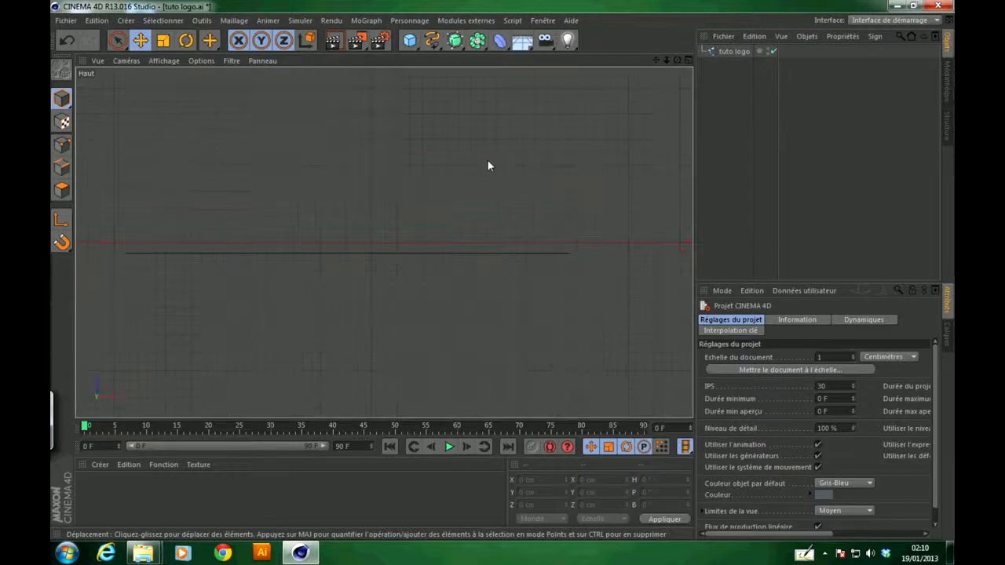
pyautogui.scroll(-6, 488, 166)
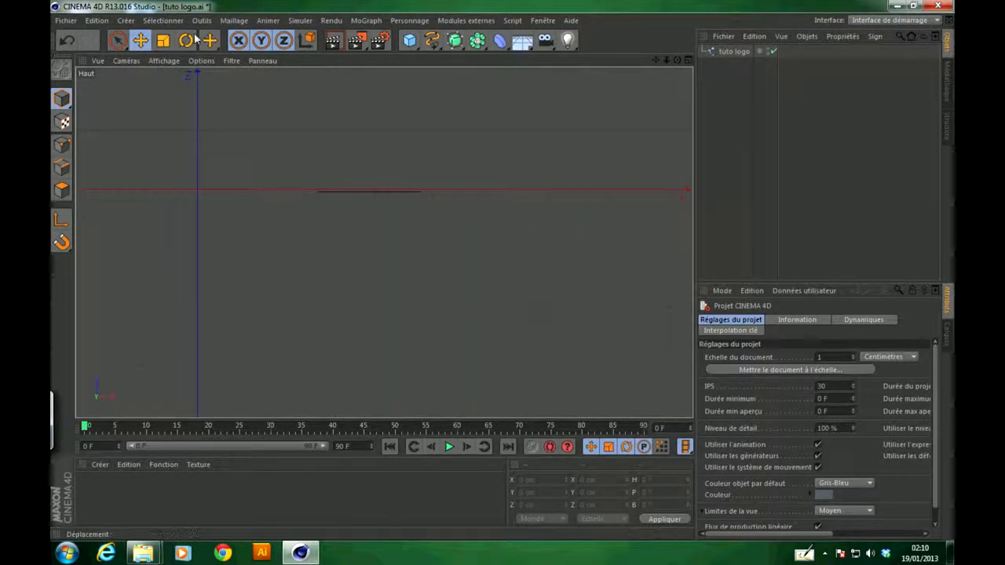
pyautogui.click(734, 51)
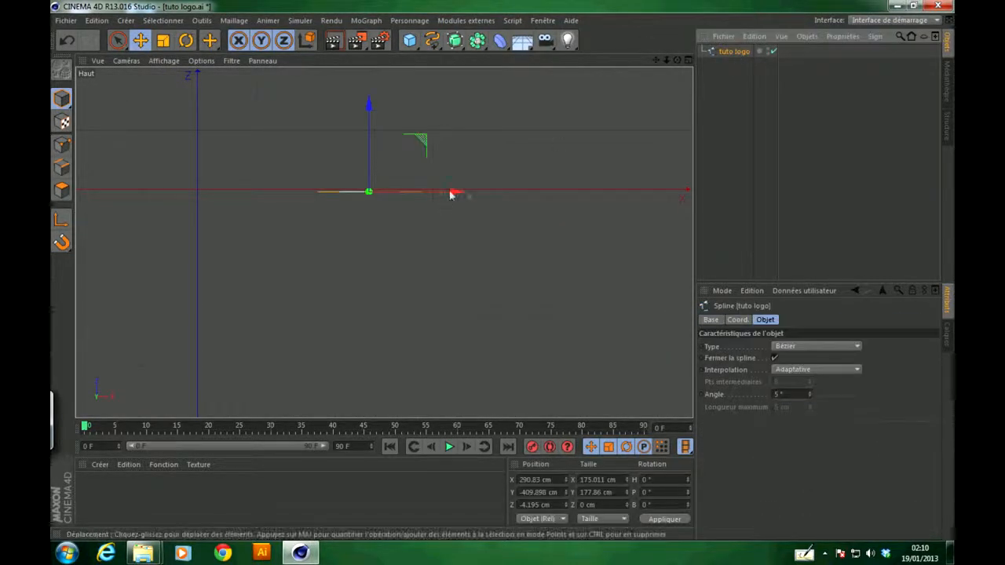
pyautogui.moveTo(460, 191); pyautogui.dragTo(291, 195)
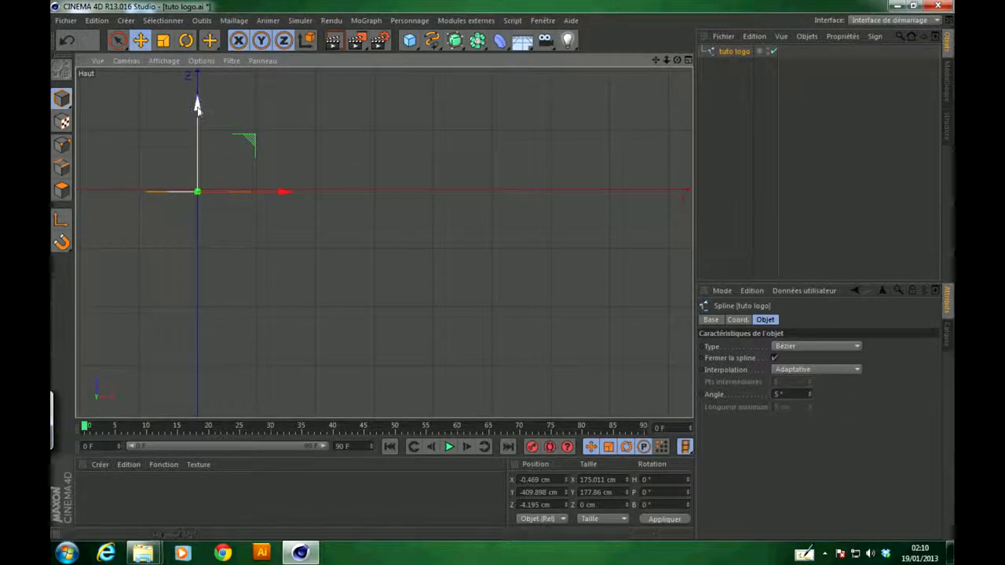
# In the front view, raise the tuto logo spline along Y to the world origin, at about 0.2 cm.
pyautogui.middleClick(205, 179)
pyautogui.scroll(-5, 488, 317)
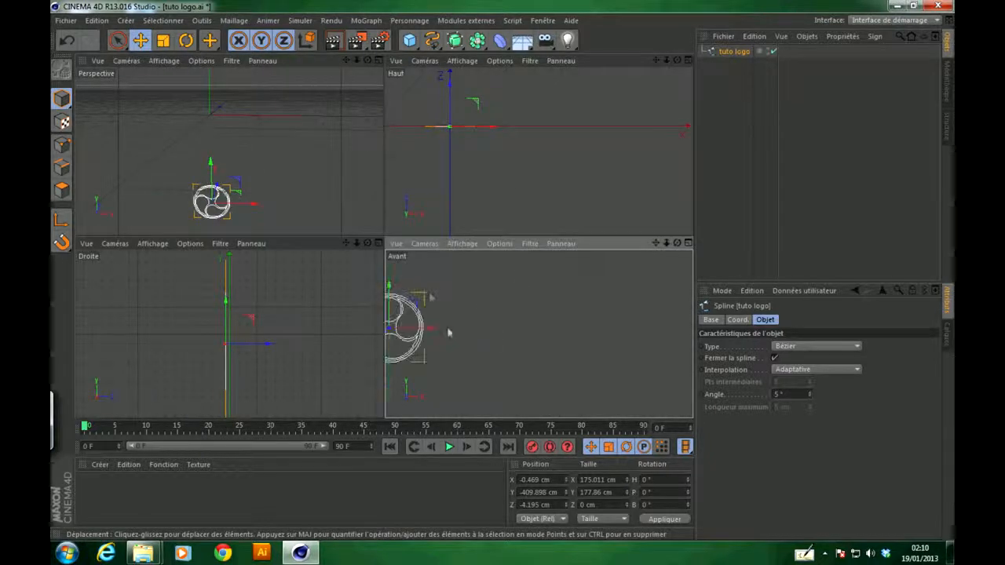
pyautogui.moveTo(654, 244); pyautogui.dragTo(541, 365)
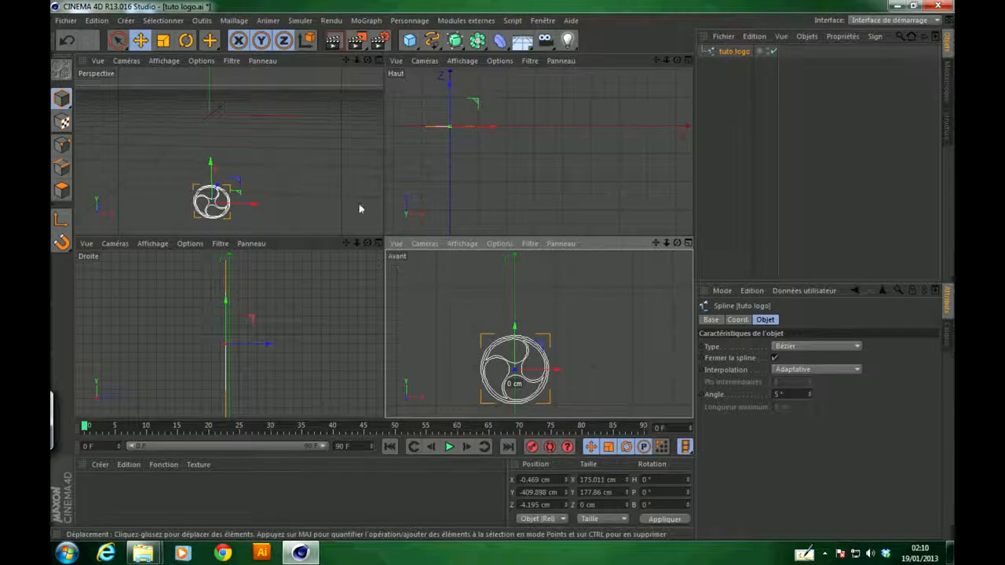
pyautogui.middleClick(318, 181)
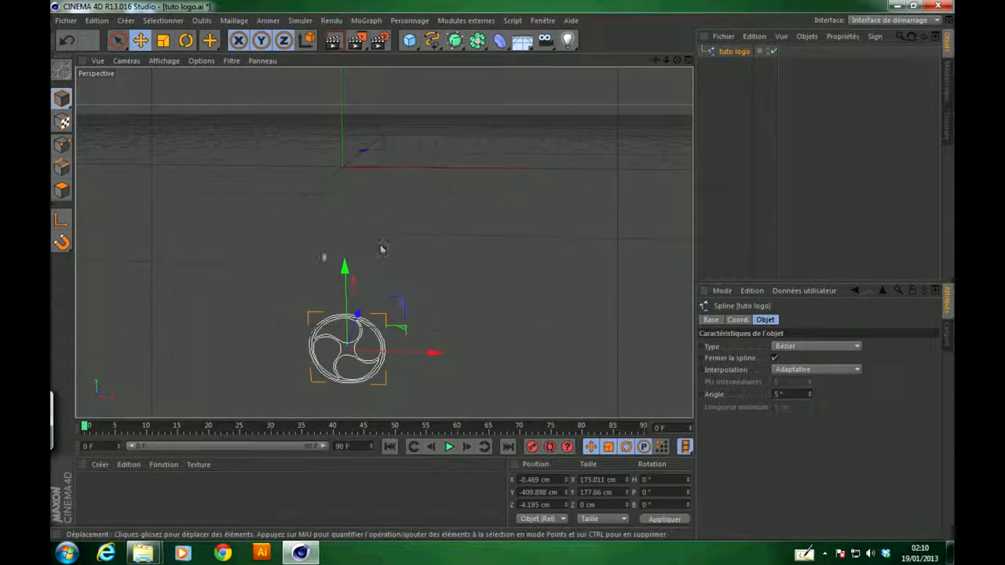
pyautogui.middleClick(341, 228)
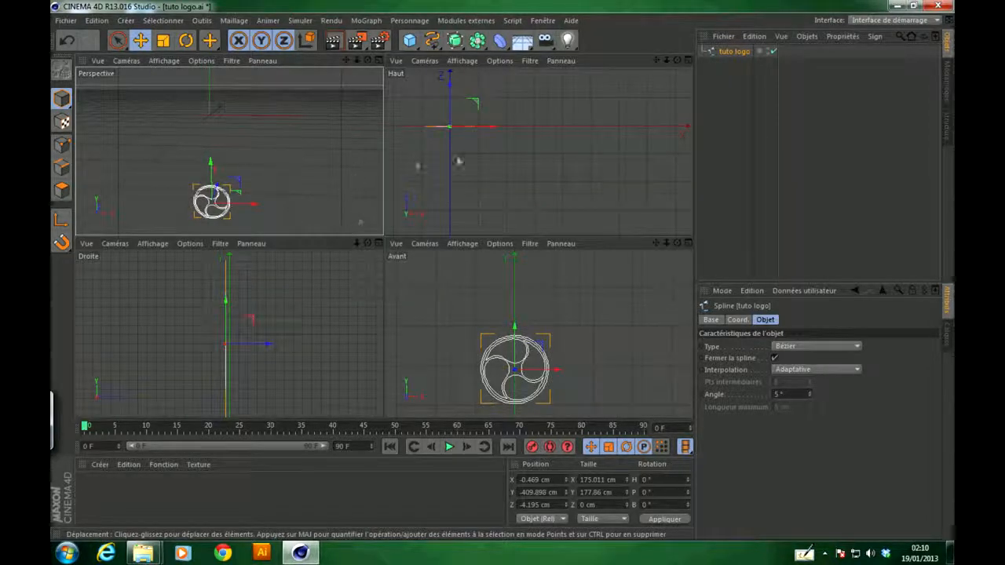
pyautogui.middleClick(496, 322)
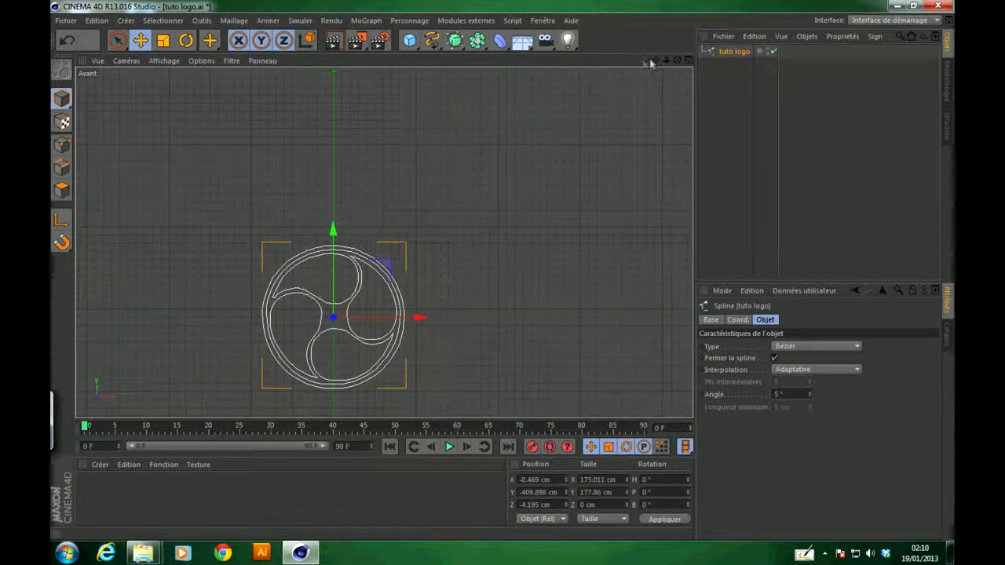
pyautogui.moveTo(655, 60); pyautogui.dragTo(684, 161)
pyautogui.moveTo(360, 331); pyautogui.dragTo(363, 108)
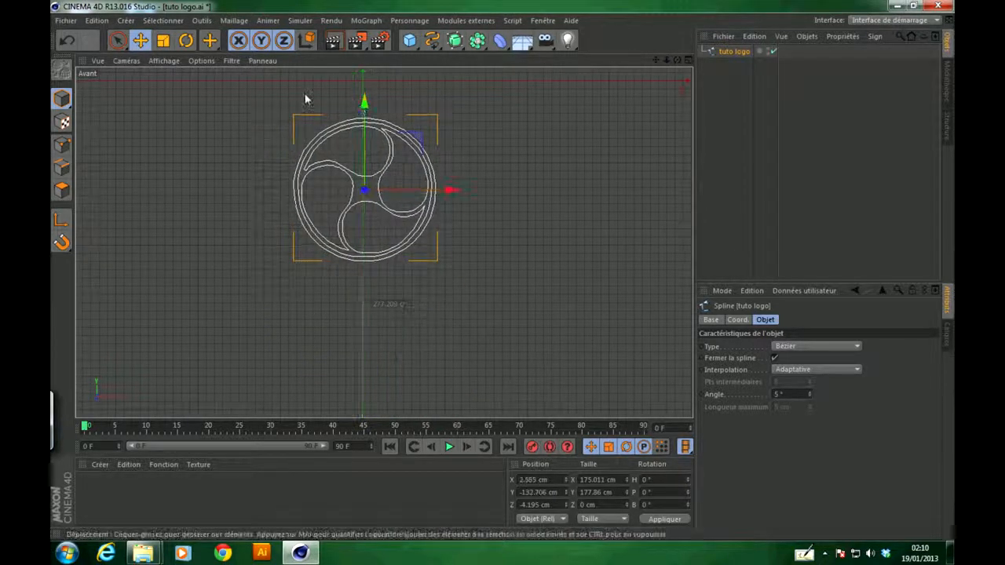
pyautogui.click(67, 40)
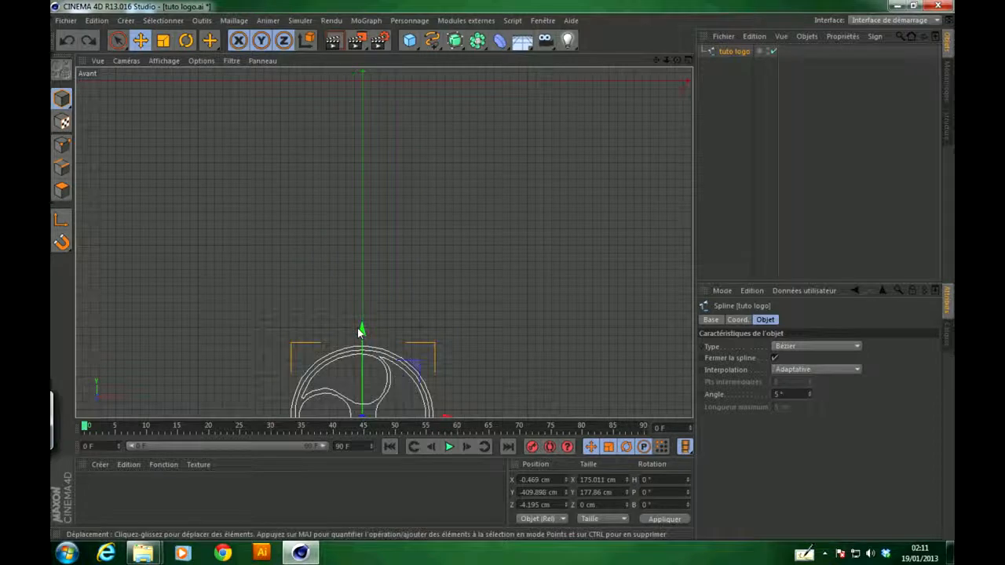
pyautogui.moveTo(361, 331); pyautogui.dragTo(361, 250)
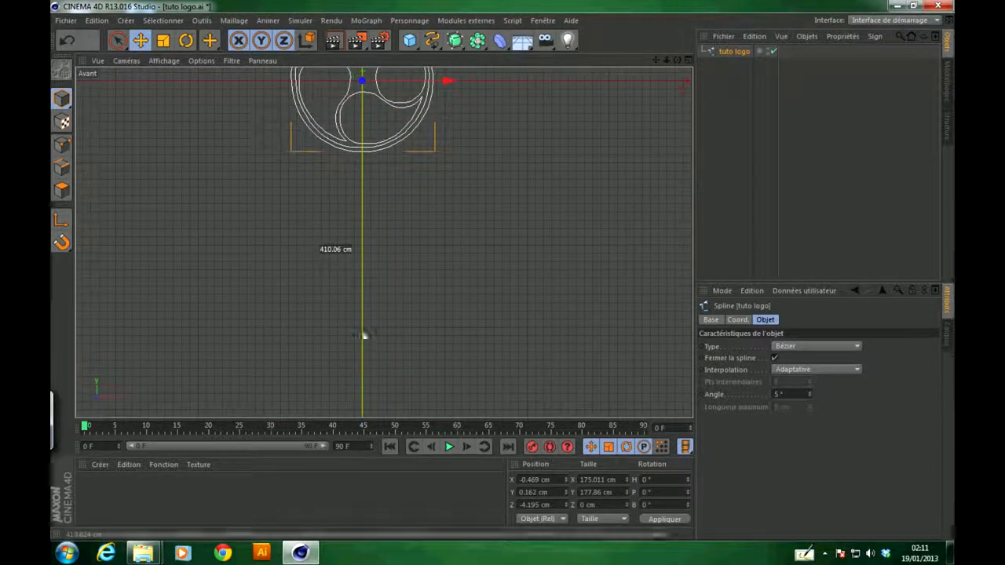
# Return to the perspective view centred on the logo and add an Extrusion NURBS object.
pyautogui.middleClick(393, 286)
pyautogui.middleClick(186, 162)
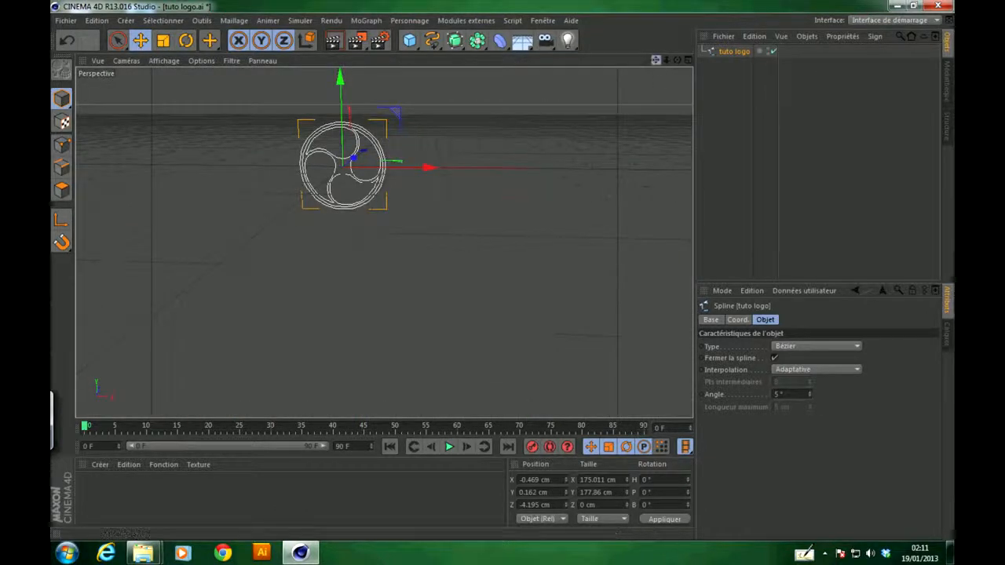
pyautogui.moveTo(655, 60); pyautogui.dragTo(736, 96)
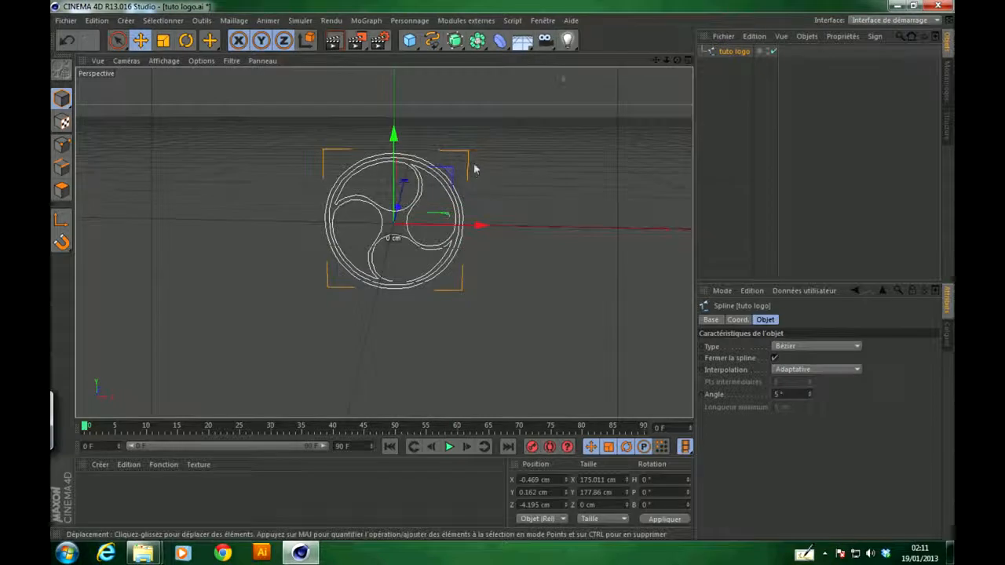
pyautogui.moveTo(363, 254); pyautogui.dragTo(392, 252)
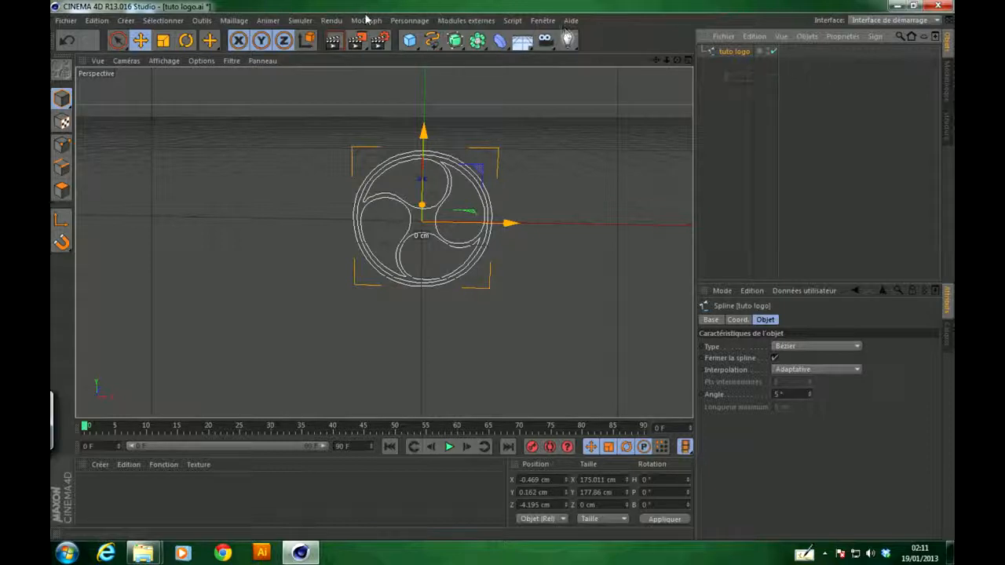
pyautogui.moveTo(458, 49); pyautogui.dragTo(636, 58)
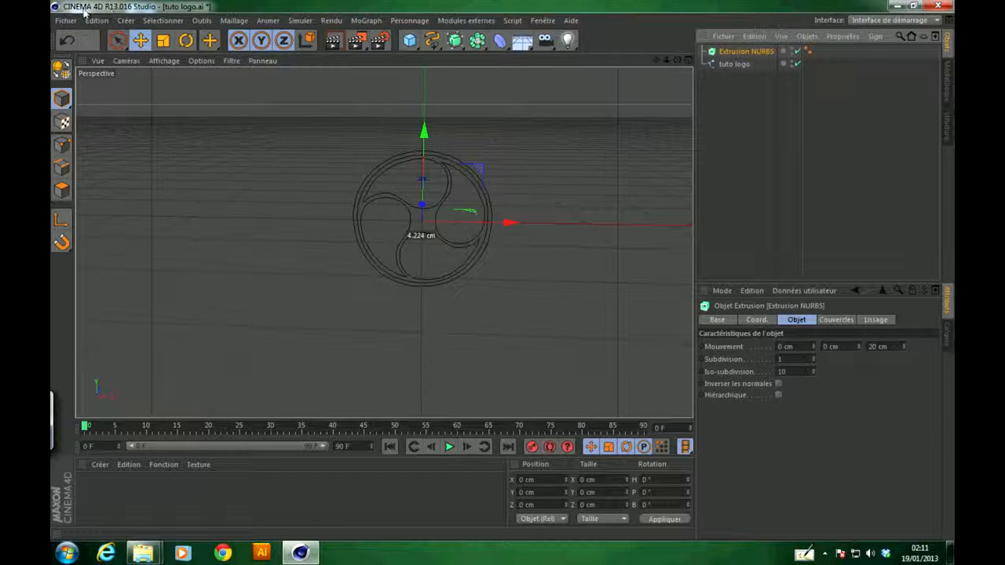
# Add a Hyper NURBS object and delete it again.
pyautogui.click(462, 44)
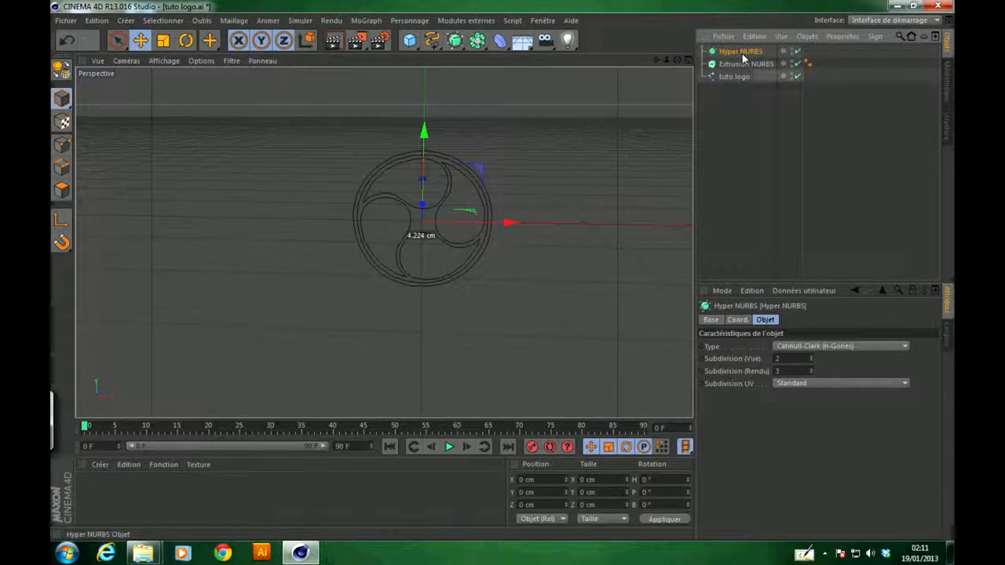
pyautogui.press('Delete')
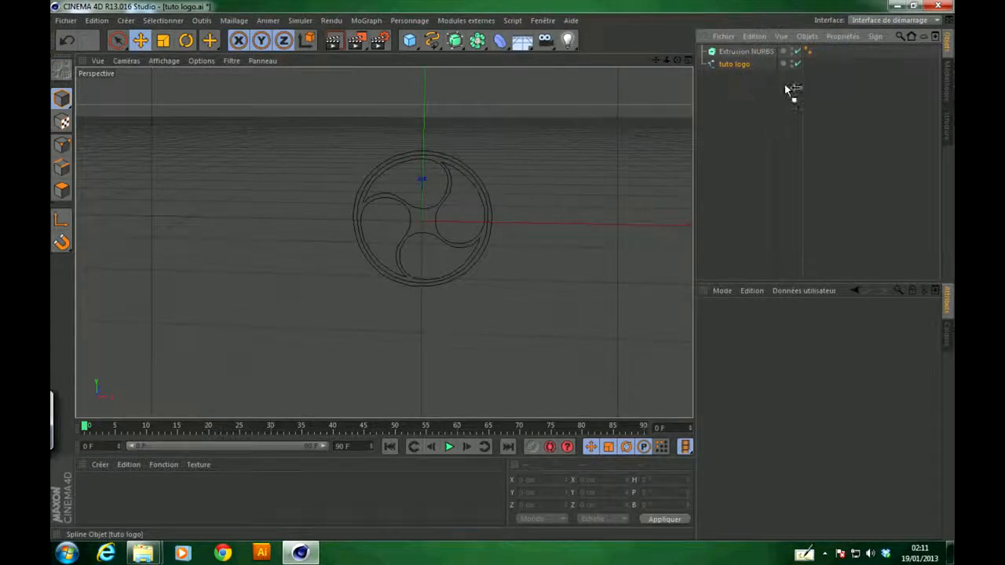
# Nest the tuto logo spline inside the Extrusion NURBS object to extrude the logo.
pyautogui.moveTo(794, 62); pyautogui.dragTo(750, 79)
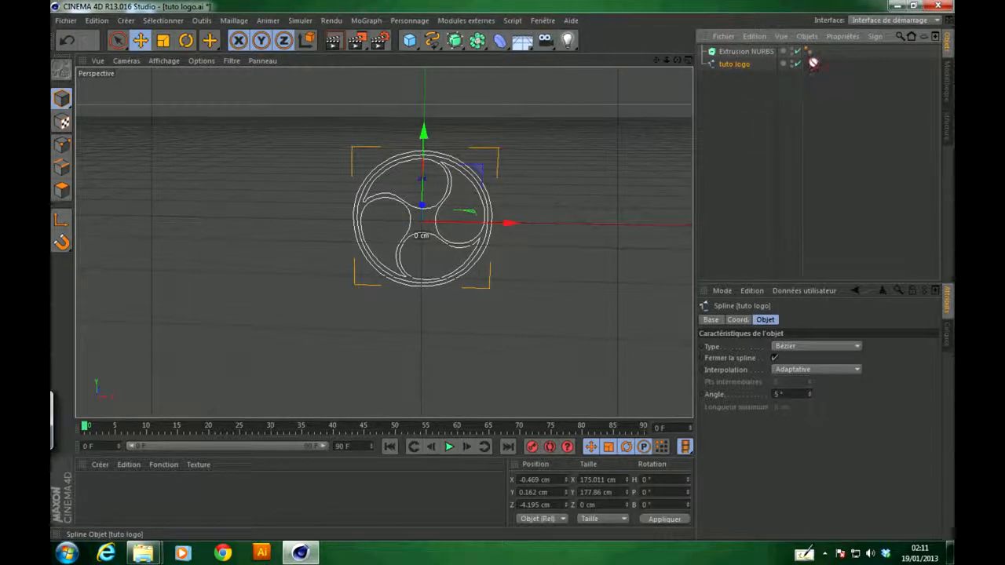
pyautogui.moveTo(813, 63); pyautogui.dragTo(766, 53)
pyautogui.scroll(2, 457, 225)
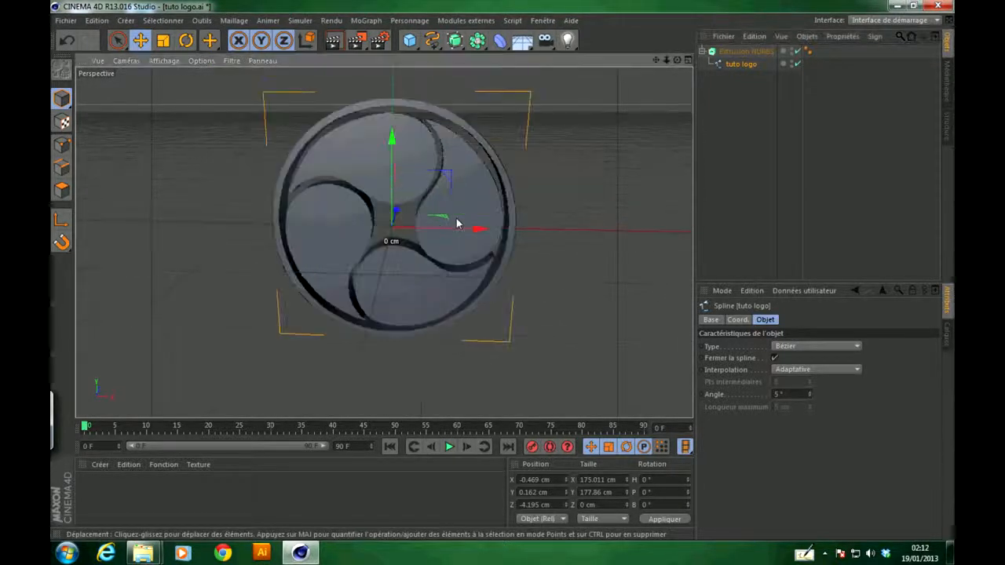
# Render the active perspective view to preview the extruded logo.
pyautogui.click(333, 40)
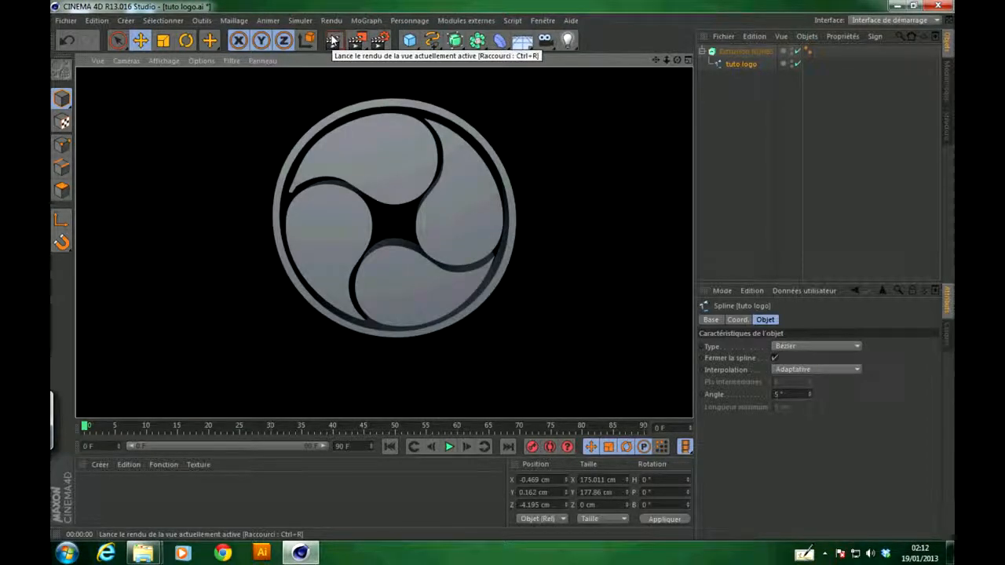
pyautogui.middleClick(502, 183)
pyautogui.middleClick(256, 134)
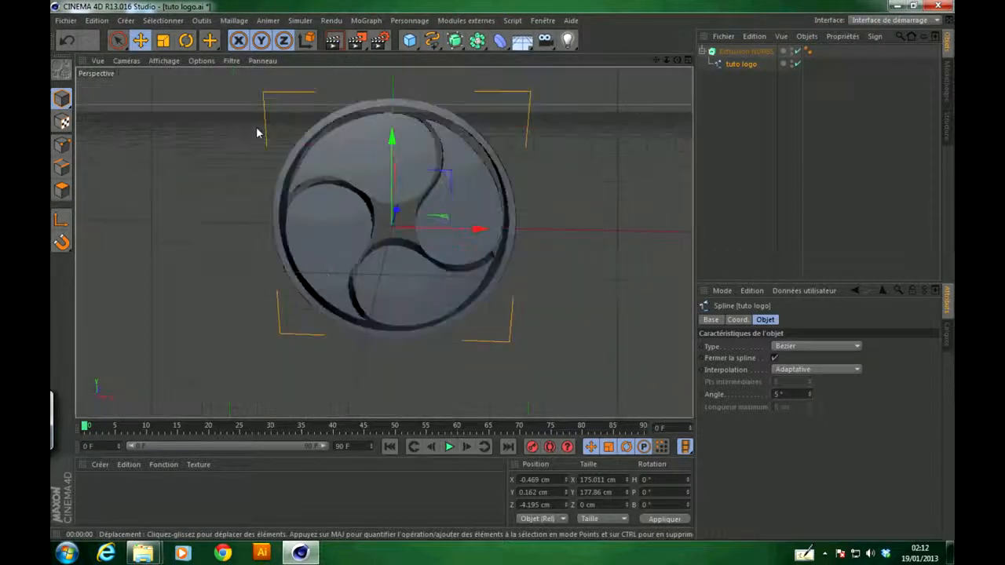
# Scale the Extrusion NURBS object along its Z axis to thin the logo to a depth of about 5.6 cm.
pyautogui.moveTo(678, 61); pyautogui.dragTo(735, 44)
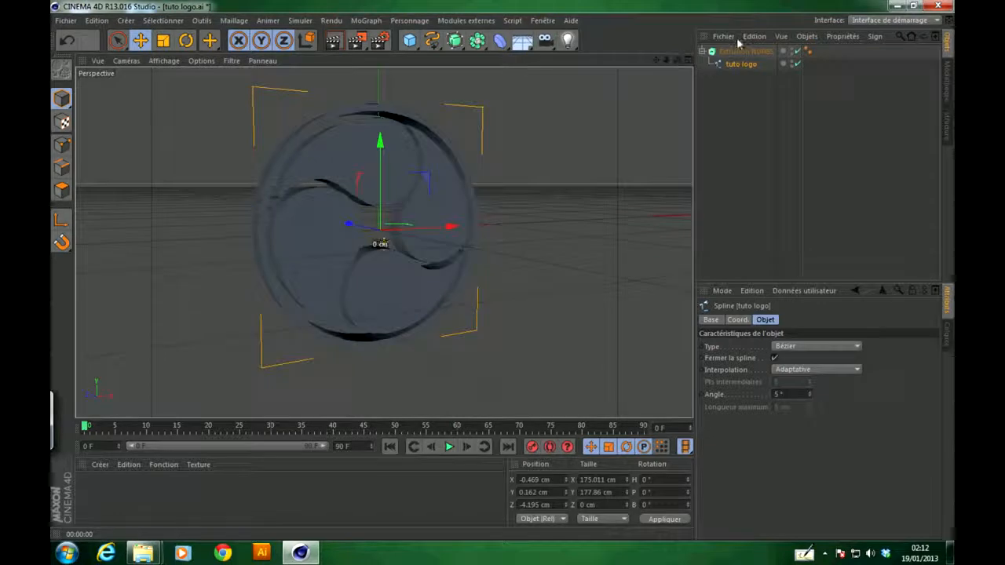
pyautogui.click(712, 53)
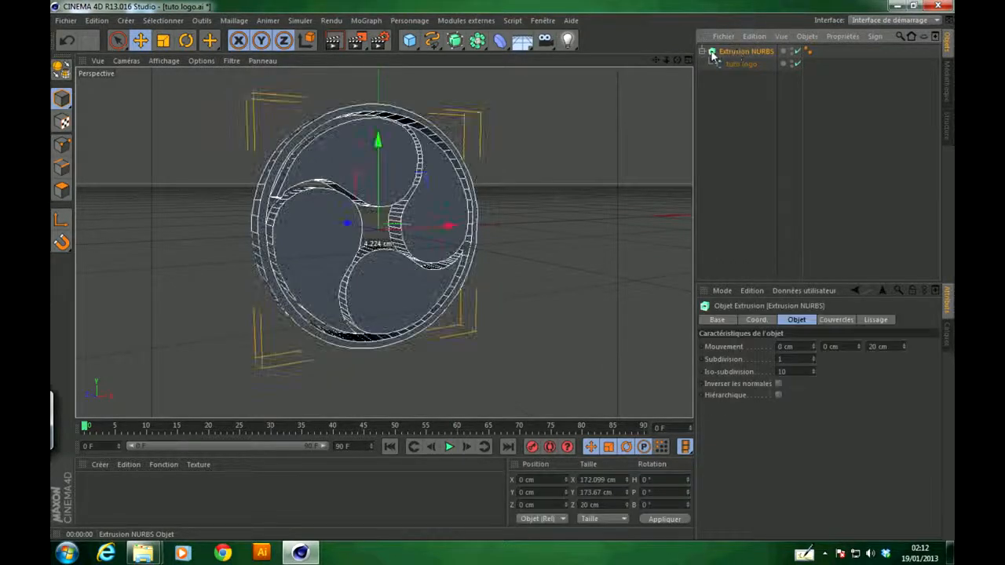
pyautogui.click(702, 51)
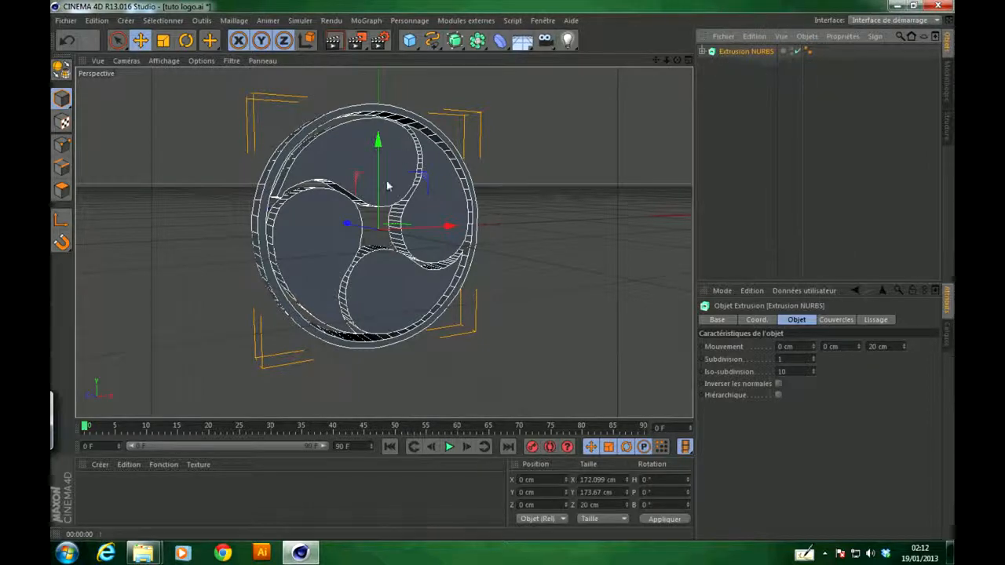
pyautogui.click(164, 40)
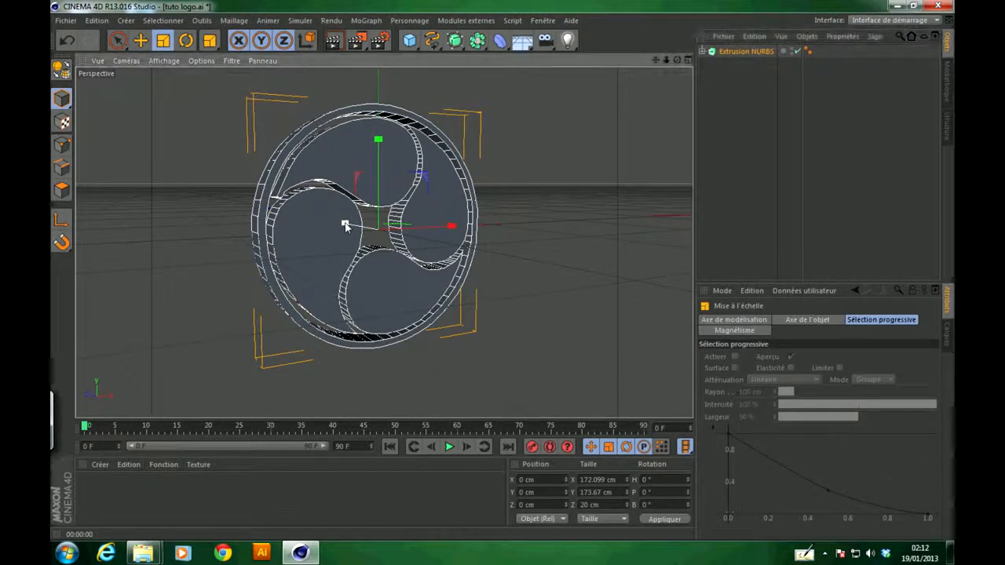
pyautogui.moveTo(348, 225); pyautogui.dragTo(378, 226)
pyautogui.moveTo(677, 60); pyautogui.dragTo(383, 242)
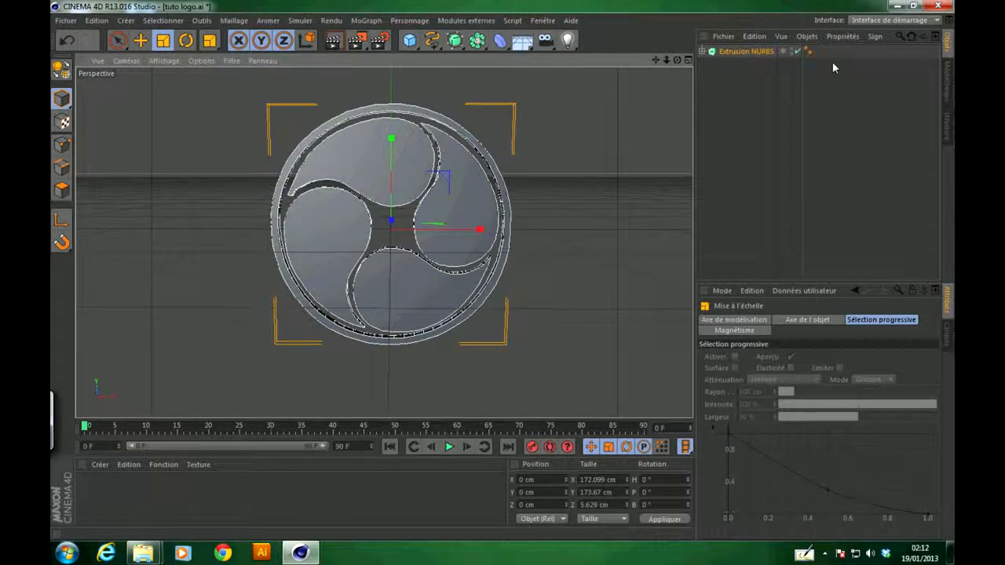
# Set both the start and end caps of the Extrusion NURBS object to Couvercle et biseau.
pyautogui.click(754, 52)
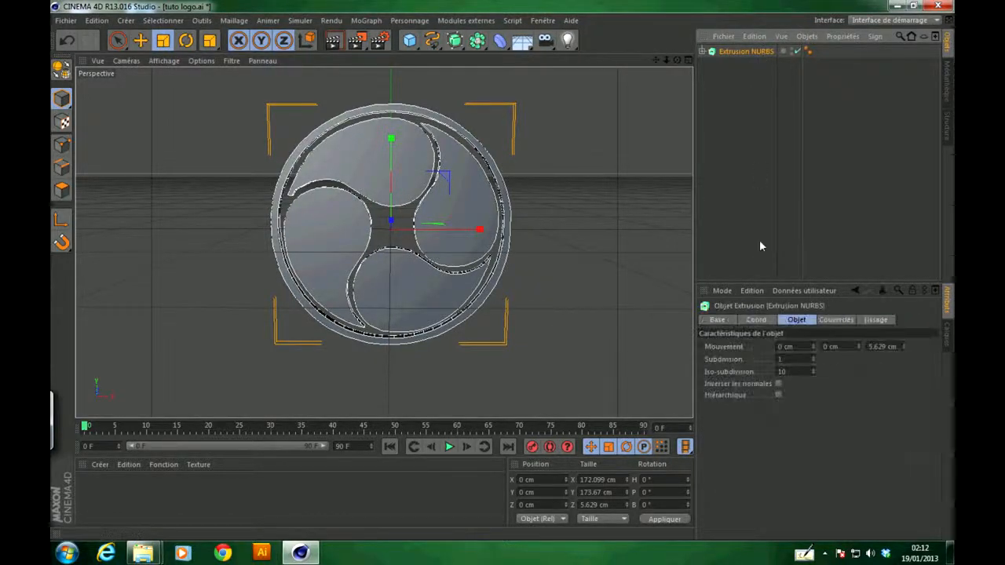
pyautogui.click(822, 321)
pyautogui.click(843, 347)
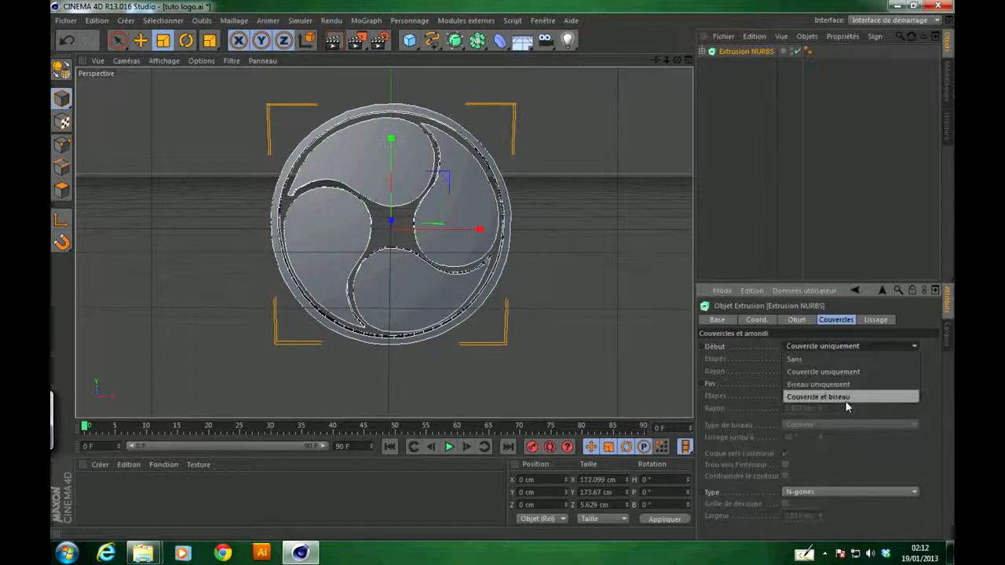
pyautogui.click(847, 402)
pyautogui.click(831, 383)
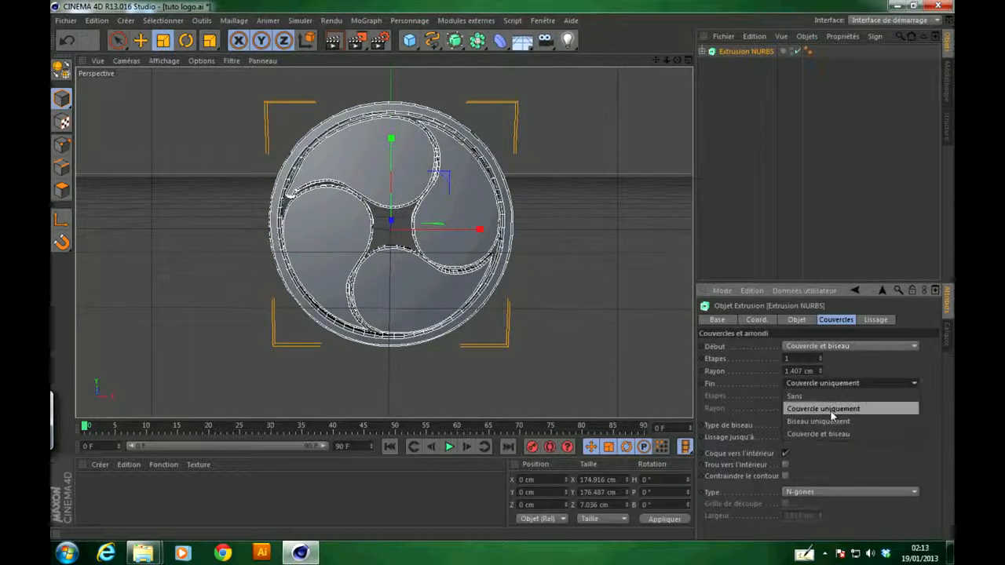
pyautogui.click(822, 435)
# Give the start and end bevels of the extrusion 66 steps and a radius of 1 cm each.
pyautogui.click(786, 358)
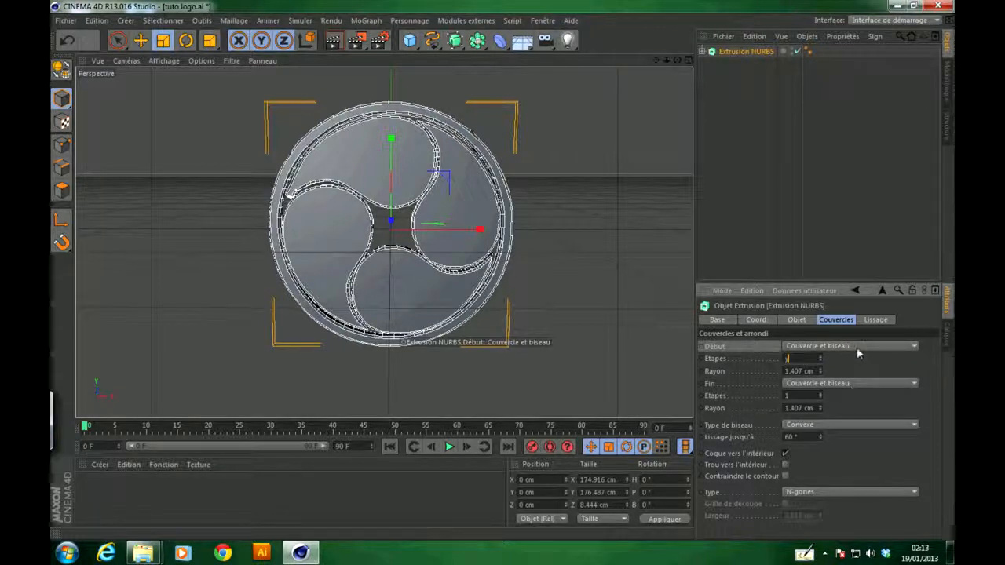
pyautogui.write('66')
pyautogui.press('Tab')
pyautogui.press('Tab')
pyautogui.write('66')
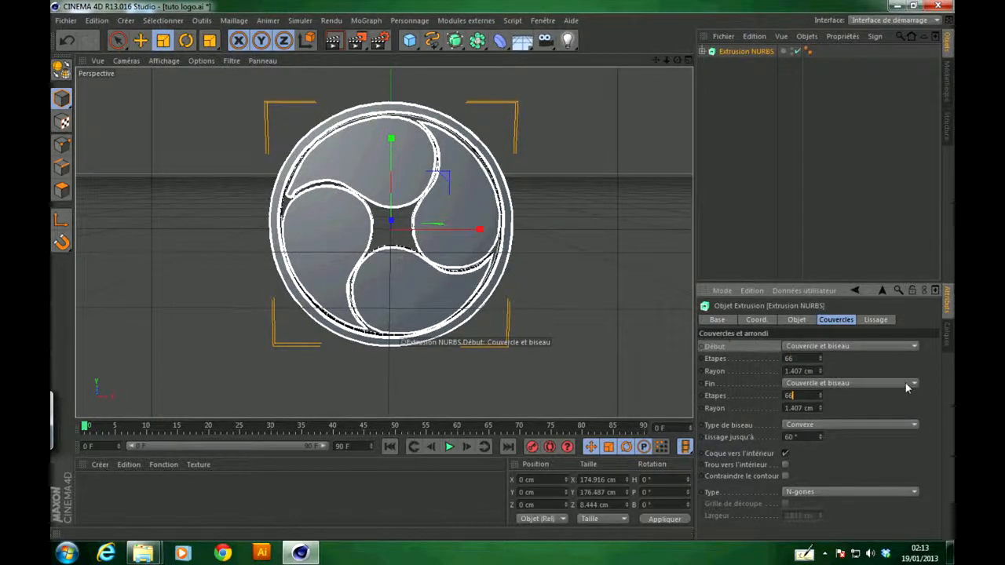
pyautogui.moveTo(816, 372); pyautogui.dragTo(715, 402)
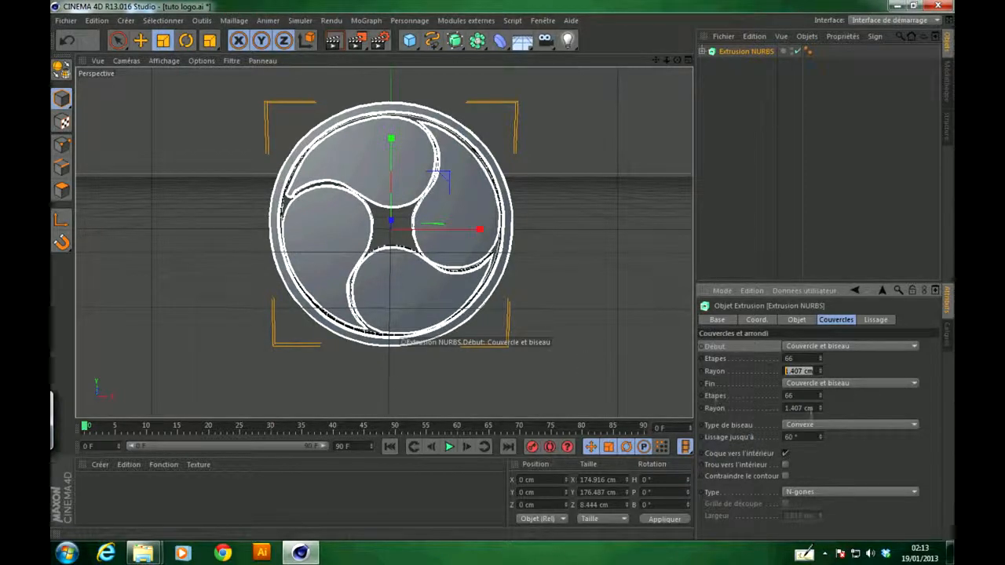
pyautogui.moveTo(819, 411); pyautogui.dragTo(779, 412)
pyautogui.write('1')
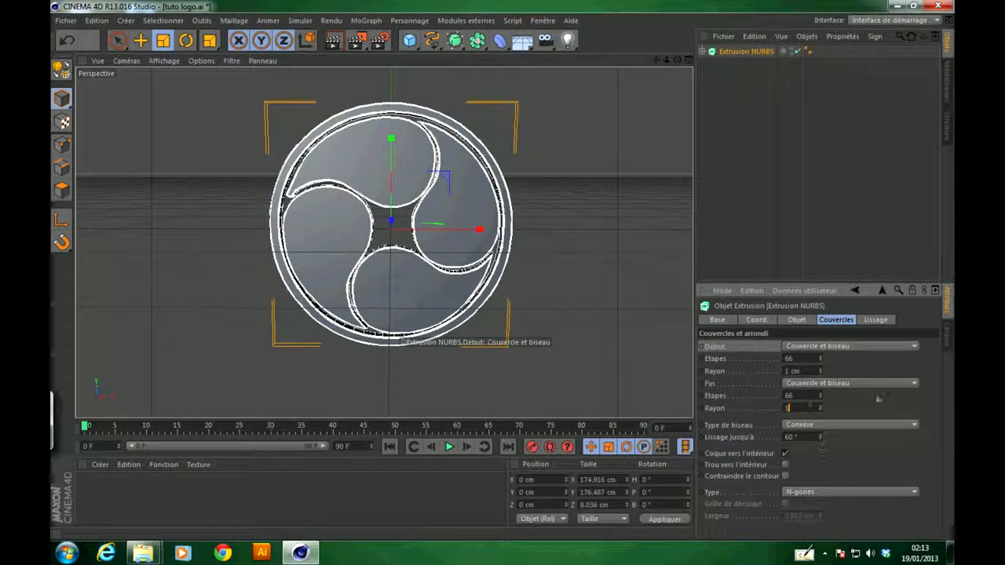
pyautogui.press('Return')
# Try a start bevel radius of 23 cm in a render of the view, and restore the radius to 1 cm.
pyautogui.moveTo(820, 371); pyautogui.dragTo(820, 346)
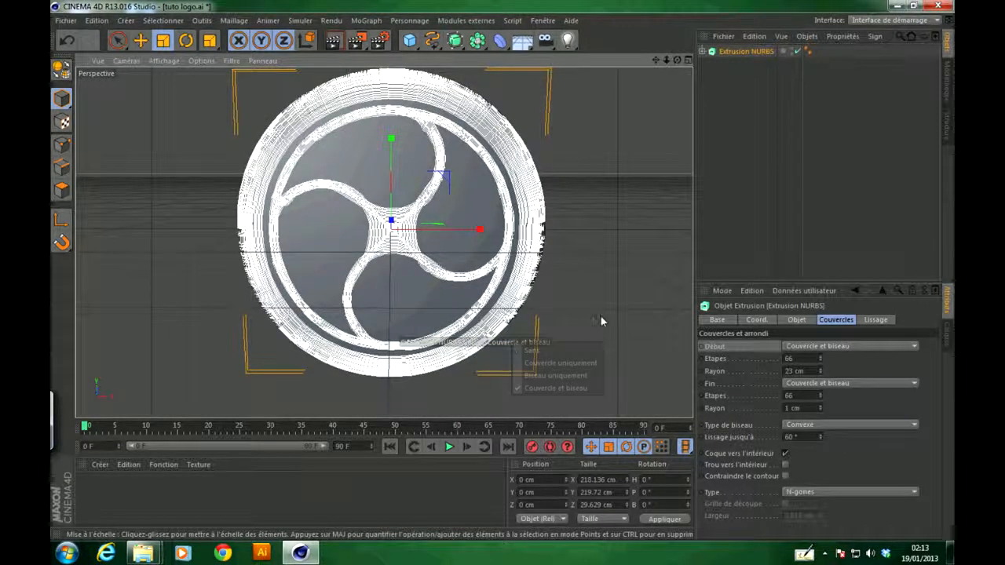
pyautogui.click(333, 40)
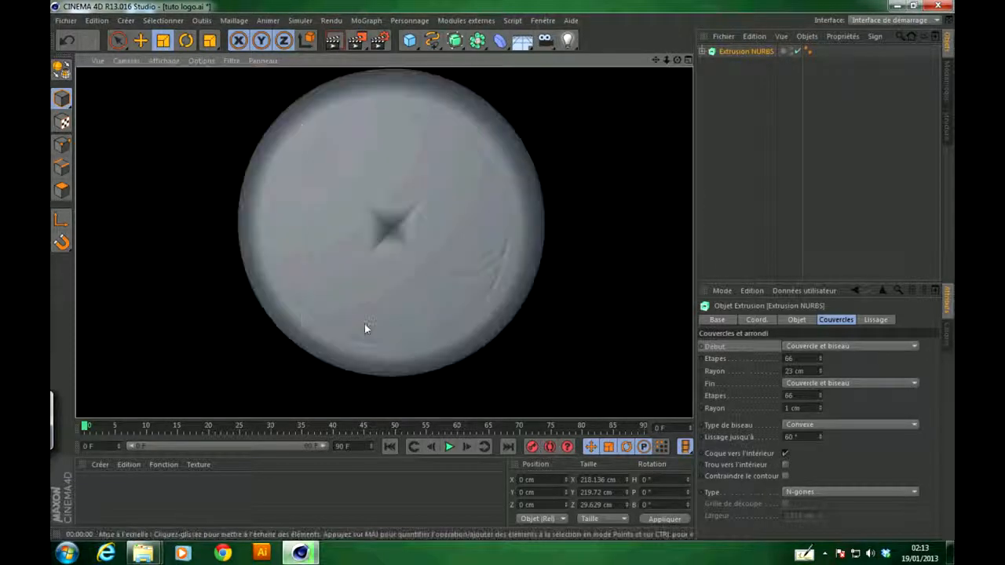
pyautogui.click(772, 237)
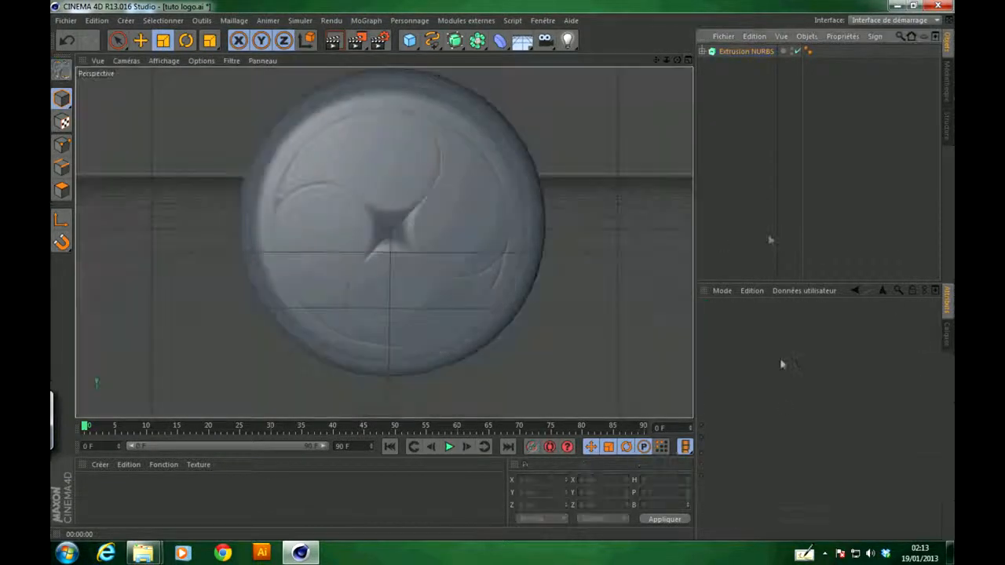
pyautogui.click(744, 51)
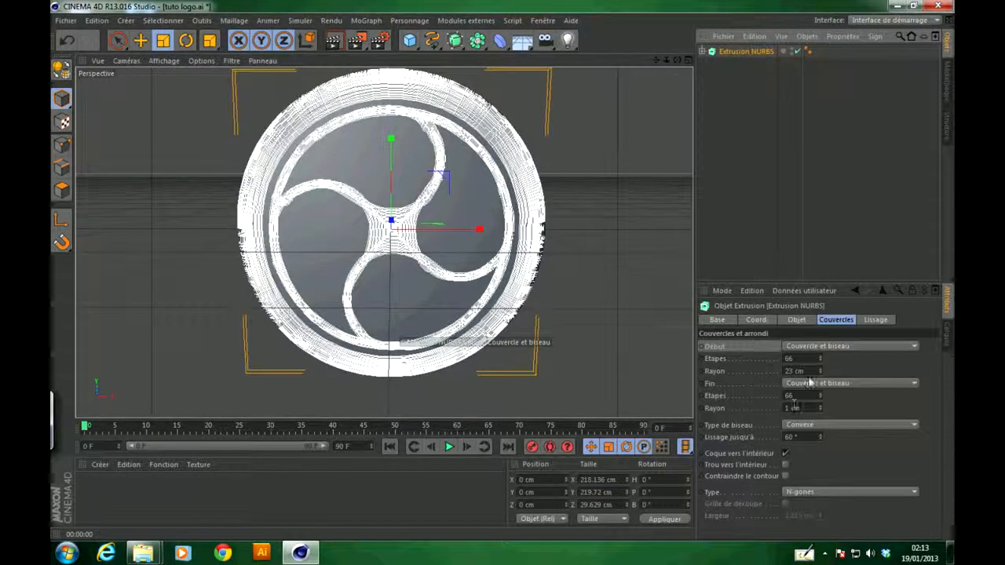
pyautogui.click(799, 371)
pyautogui.write('1')
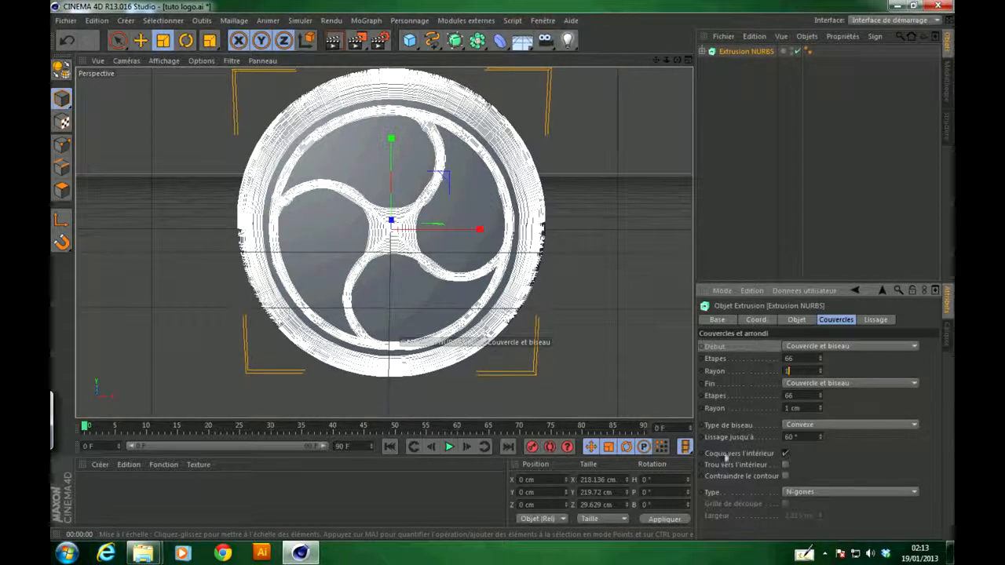
pyautogui.press('Return')
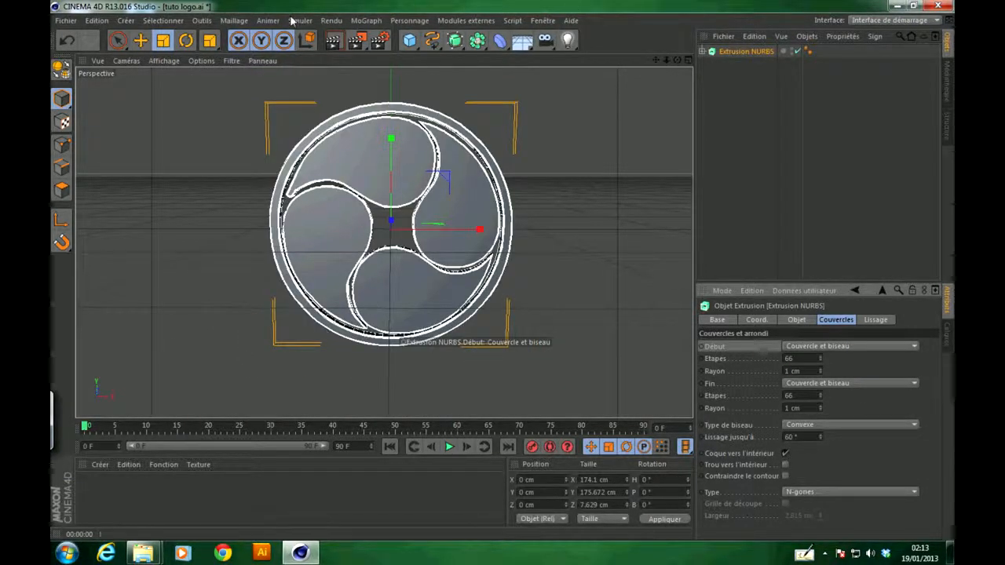
# Render the active view to preview the bevelled logo, and deselect the extrusion.
pyautogui.click(332, 40)
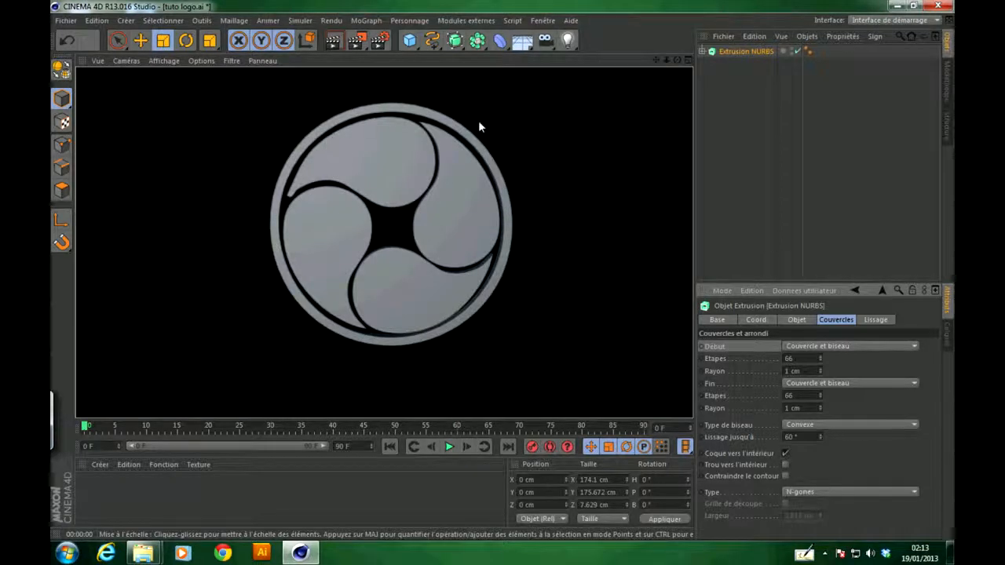
pyautogui.click(751, 240)
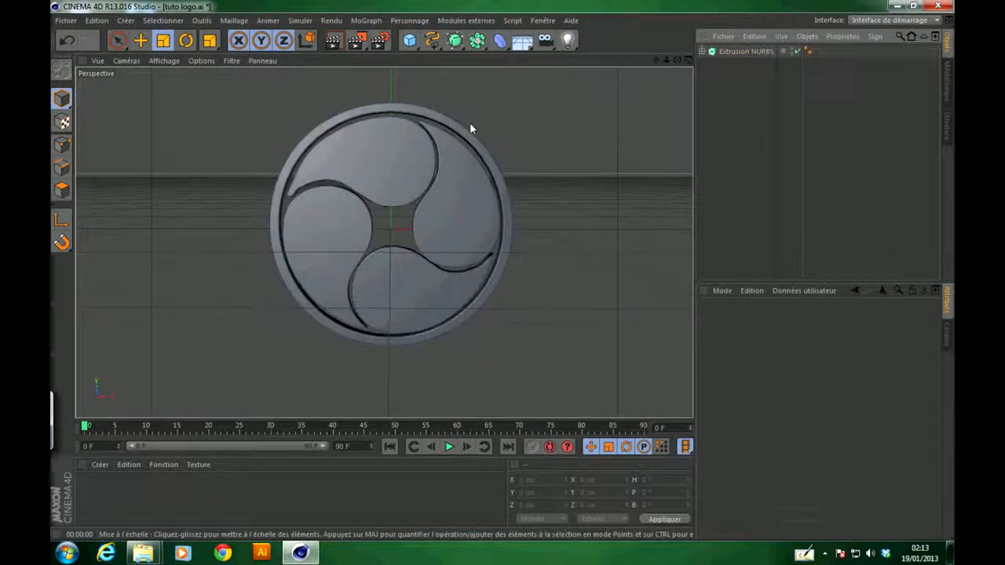
# Create a new material and set its colour to green, RGB 91, 210, 22.
pyautogui.doubleClick(165, 482)
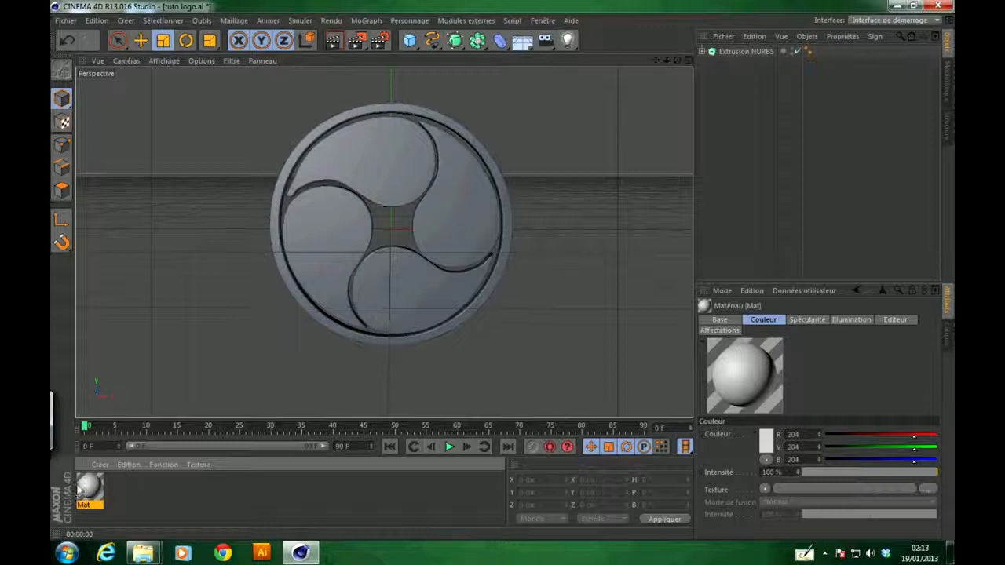
pyautogui.press('Delete')
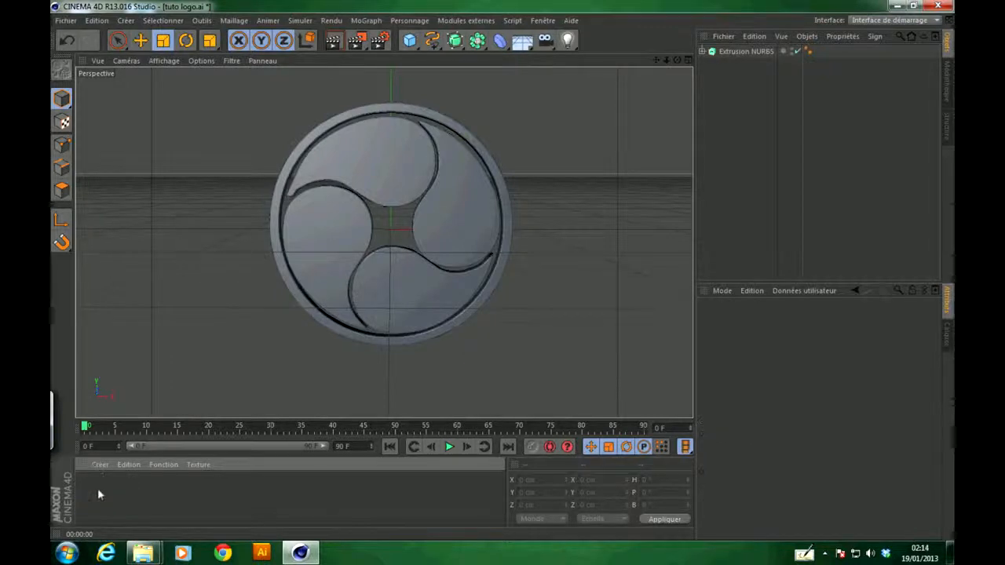
pyautogui.doubleClick(99, 489)
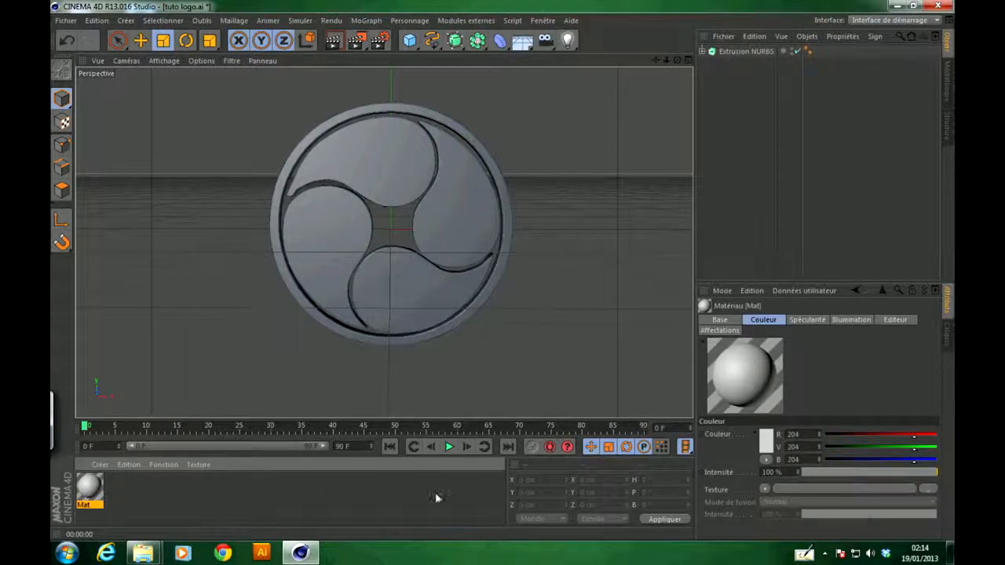
pyautogui.doubleClick(90, 489)
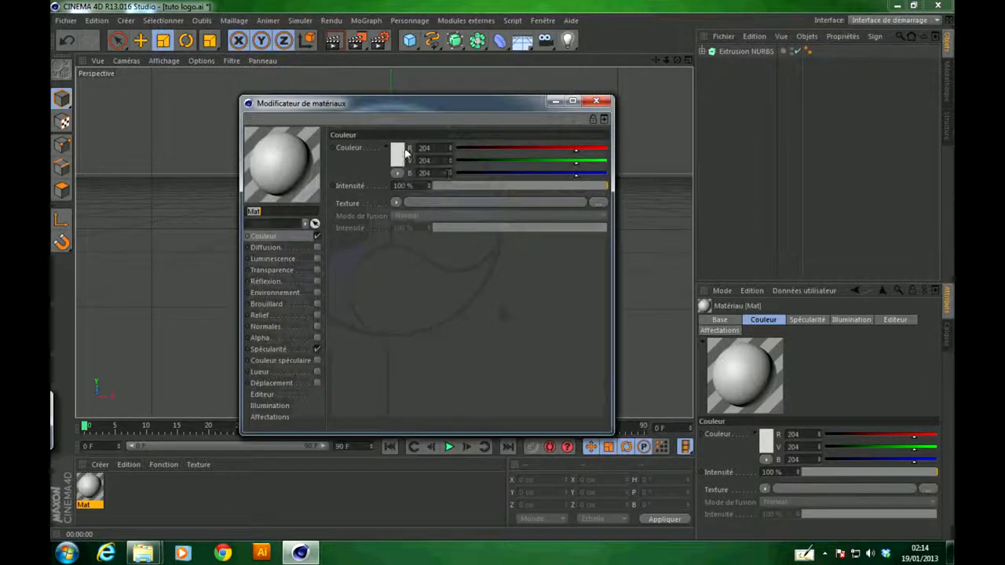
pyautogui.click(404, 153)
pyautogui.moveTo(404, 147)
pyautogui.mouseDown()
pyautogui.moveTo(402, 118)
pyautogui.moveTo(445, 102)
pyautogui.moveTo(411, 102)
pyautogui.mouseUp()
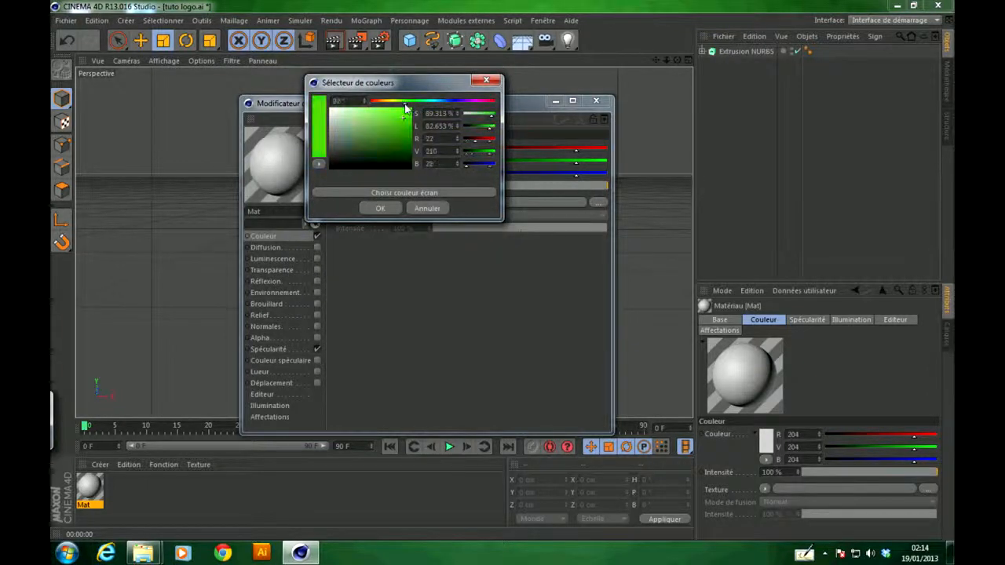
pyautogui.click(380, 208)
pyautogui.click(596, 101)
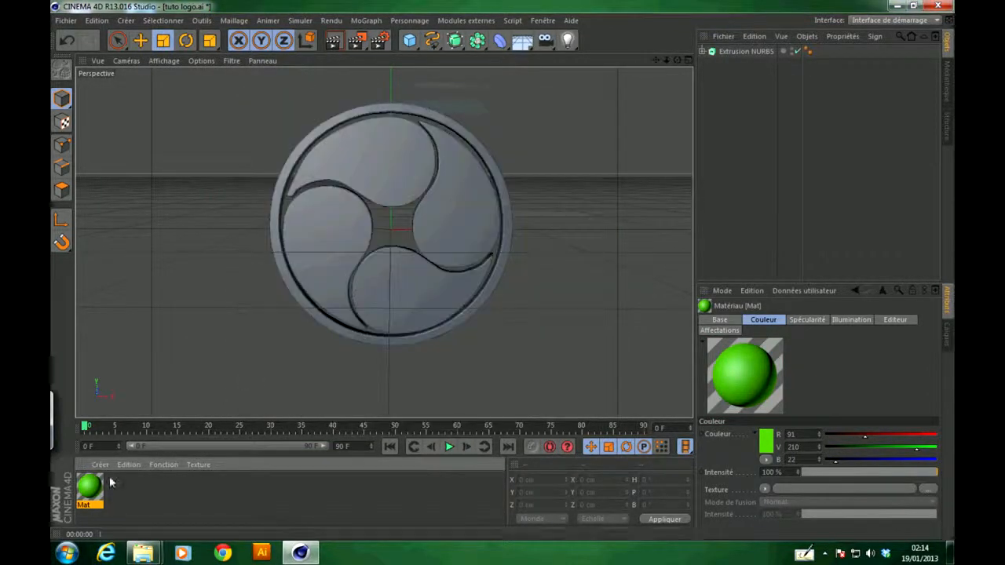
# Apply the green material to the Extrusion NURBS object and render the active view.
pyautogui.moveTo(95, 486); pyautogui.dragTo(116, 482)
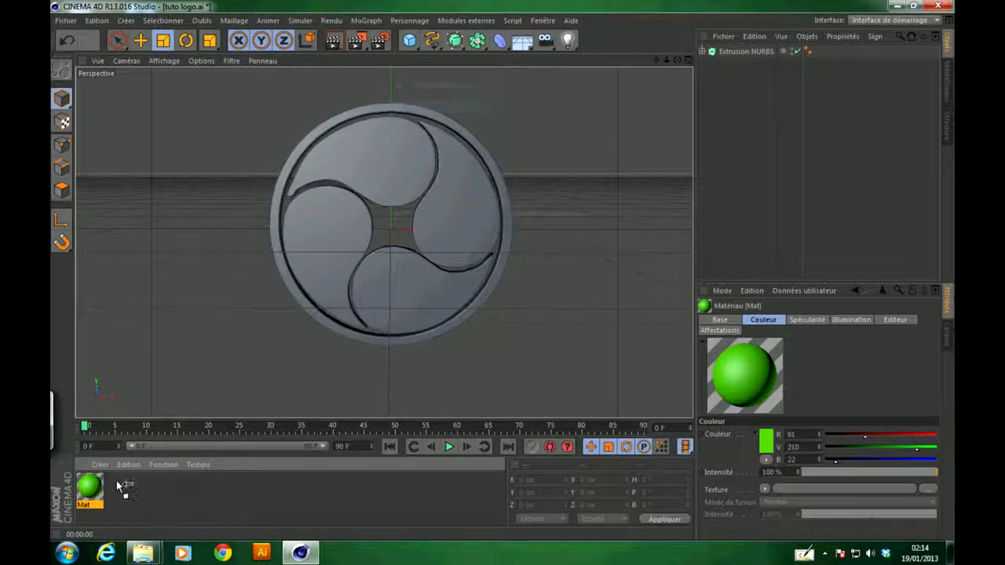
pyautogui.moveTo(208, 493); pyautogui.dragTo(407, 525)
pyautogui.moveTo(783, 50); pyautogui.dragTo(767, 50)
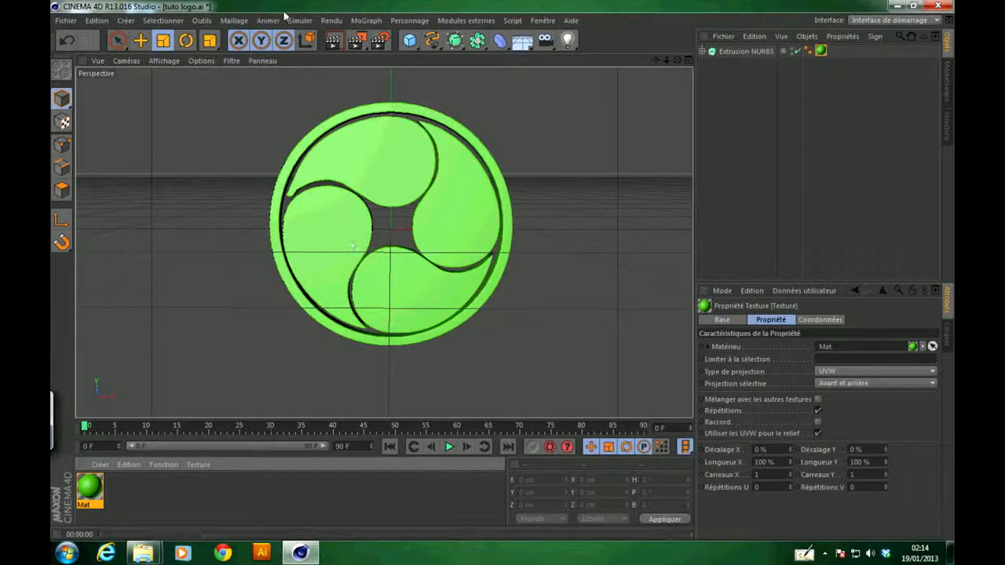
pyautogui.click(333, 41)
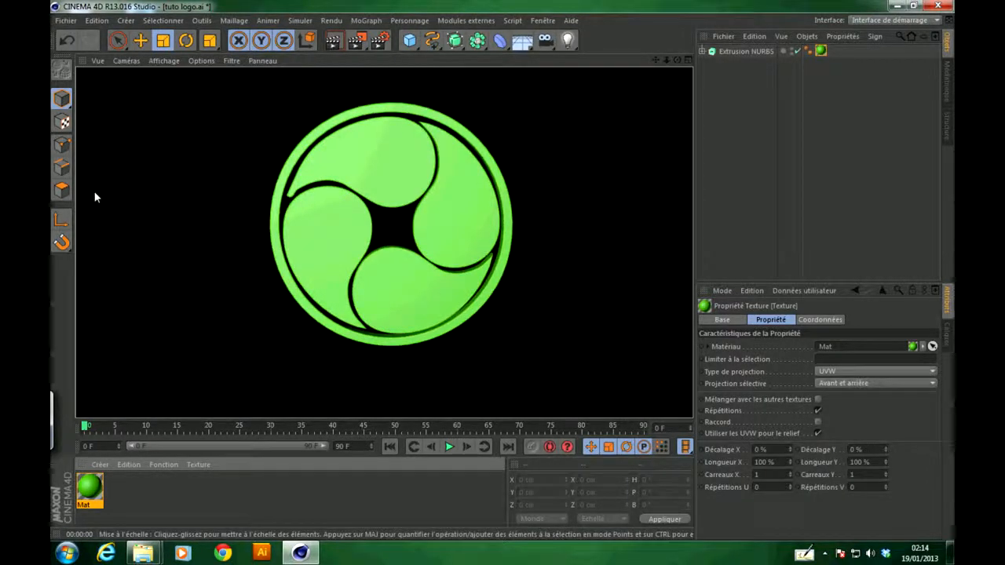
# Remove the green texture tag from the Extrusion NURBS object and delete the green material.
pyautogui.click(822, 51)
pyautogui.press('Delete')
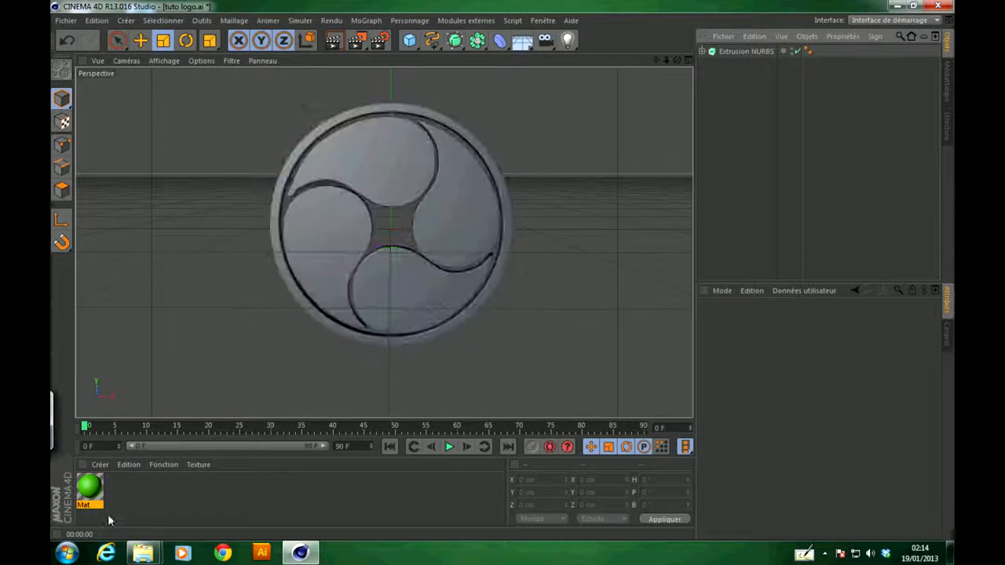
pyautogui.click(96, 489)
pyautogui.press('Delete')
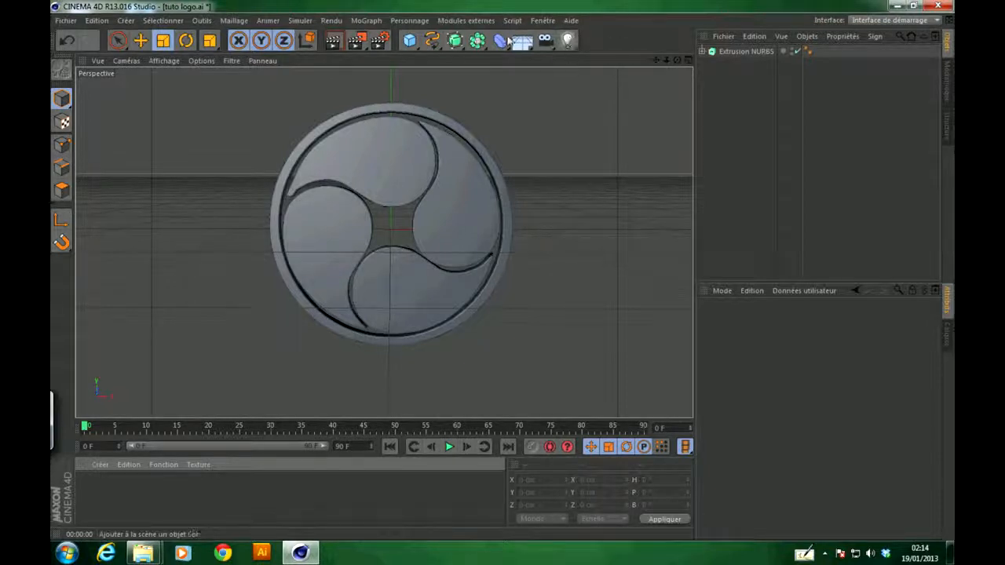
pyautogui.moveTo(574, 44); pyautogui.dragTo(595, 40)
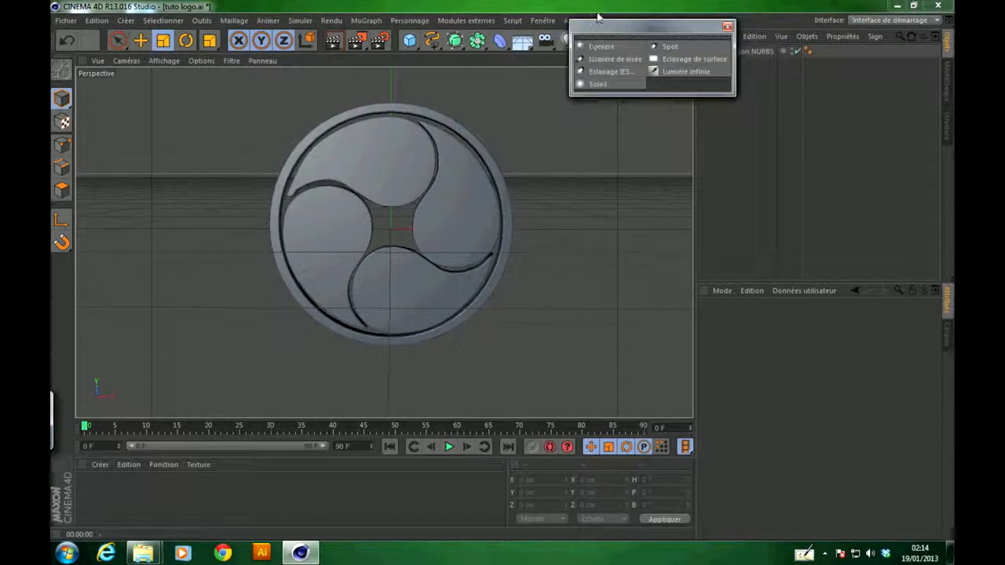
pyautogui.click(600, 14)
pyautogui.click(725, 27)
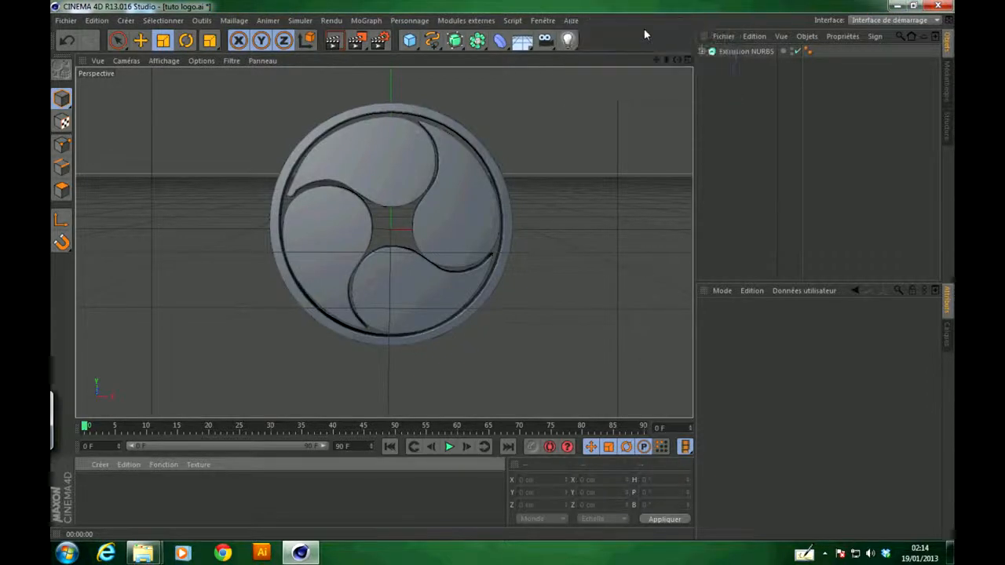
# Add a light object to the scene, render the active view to preview it, and deselect the light.
pyautogui.click(568, 40)
pyautogui.moveTo(578, 44); pyautogui.dragTo(667, 21)
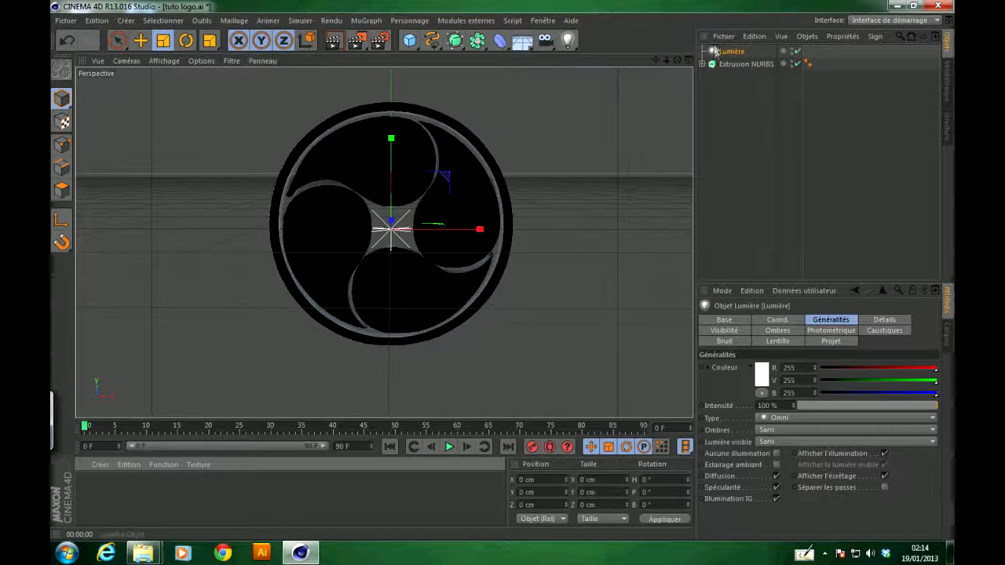
pyautogui.click(333, 41)
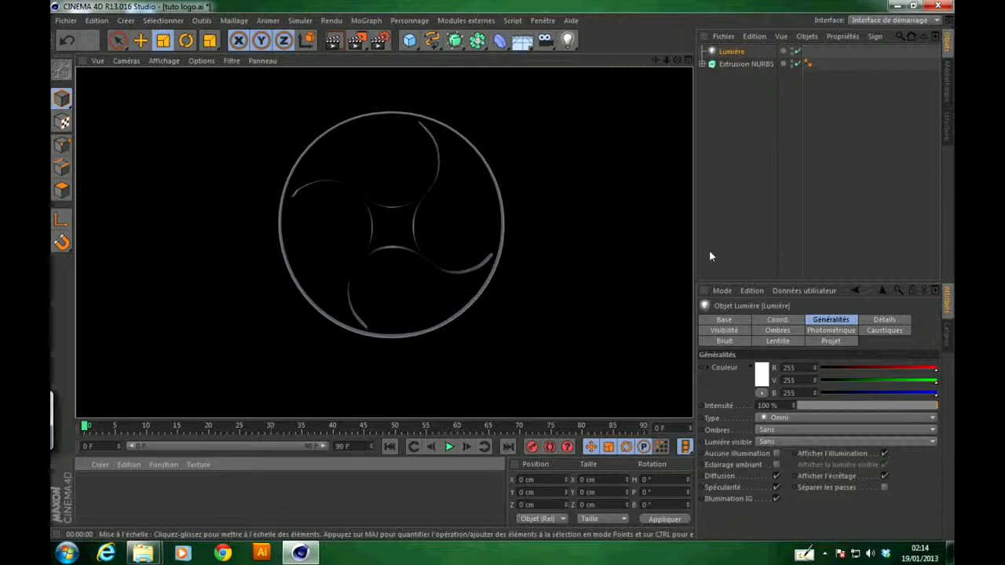
pyautogui.click(521, 218)
# Move the light behind the logo along Z in the top view, to about 299 cm, and render the perspective view.
pyautogui.middleClick(441, 215)
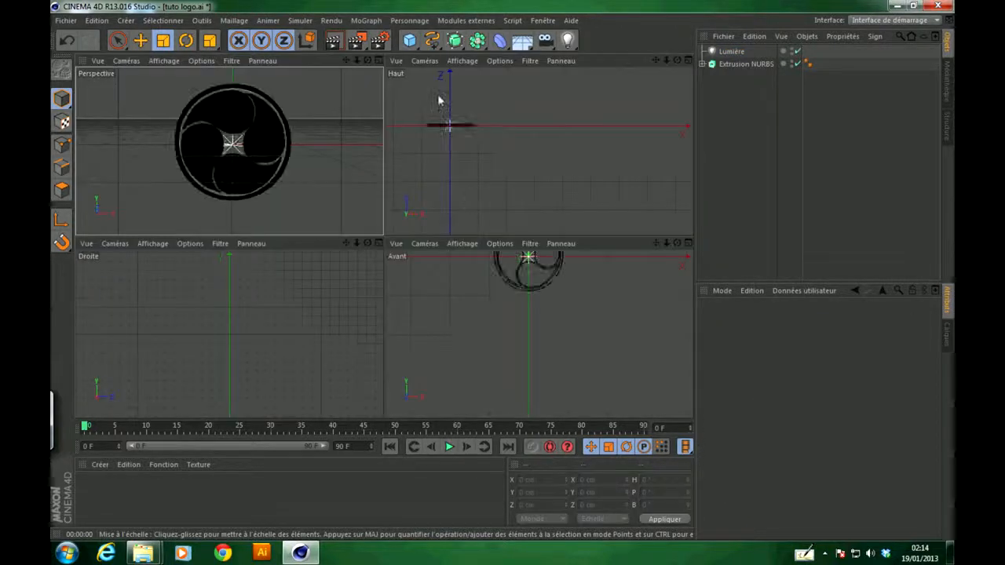
pyautogui.moveTo(656, 61); pyautogui.dragTo(711, 118)
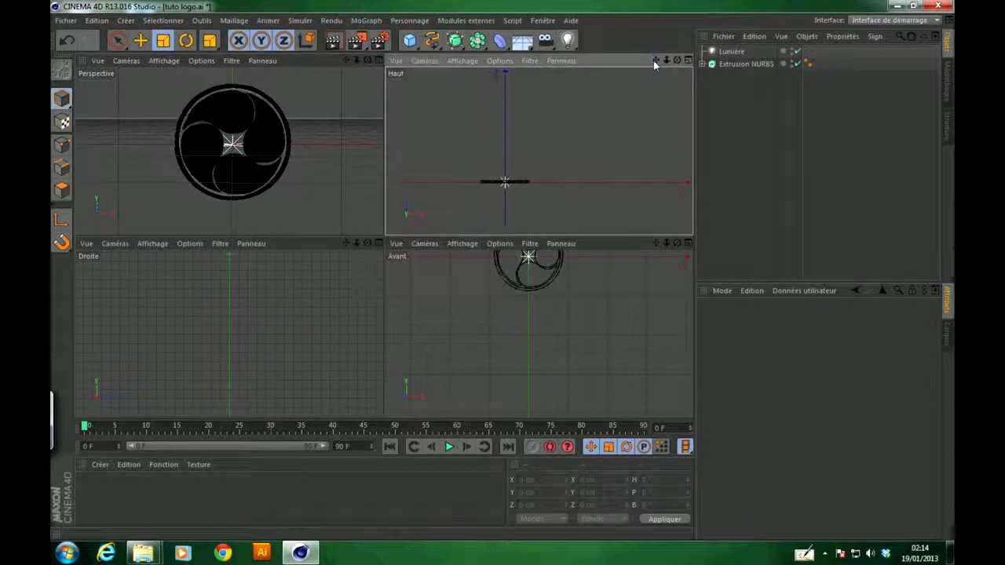
pyautogui.click(142, 40)
pyautogui.click(731, 51)
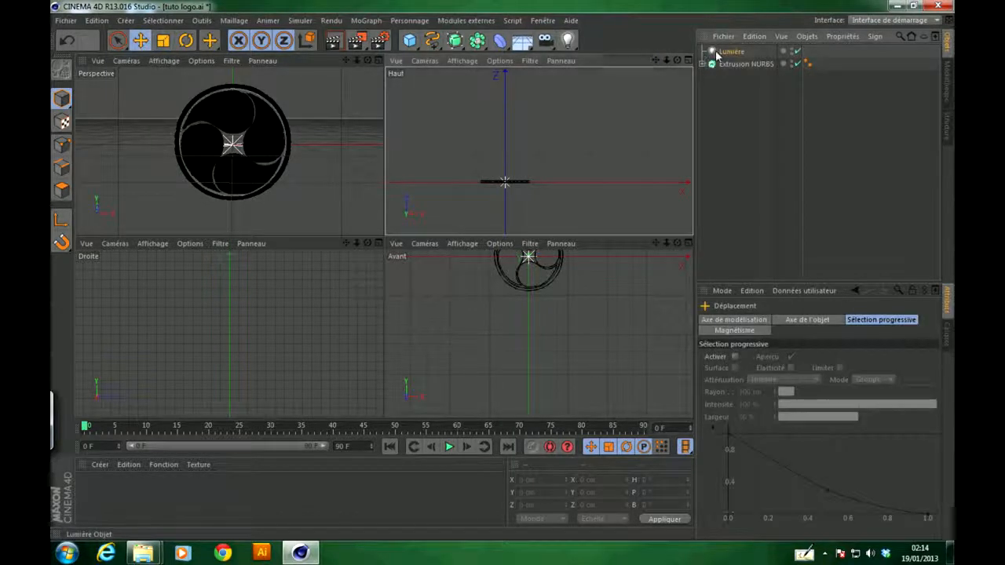
pyautogui.moveTo(503, 141); pyautogui.dragTo(501, 93)
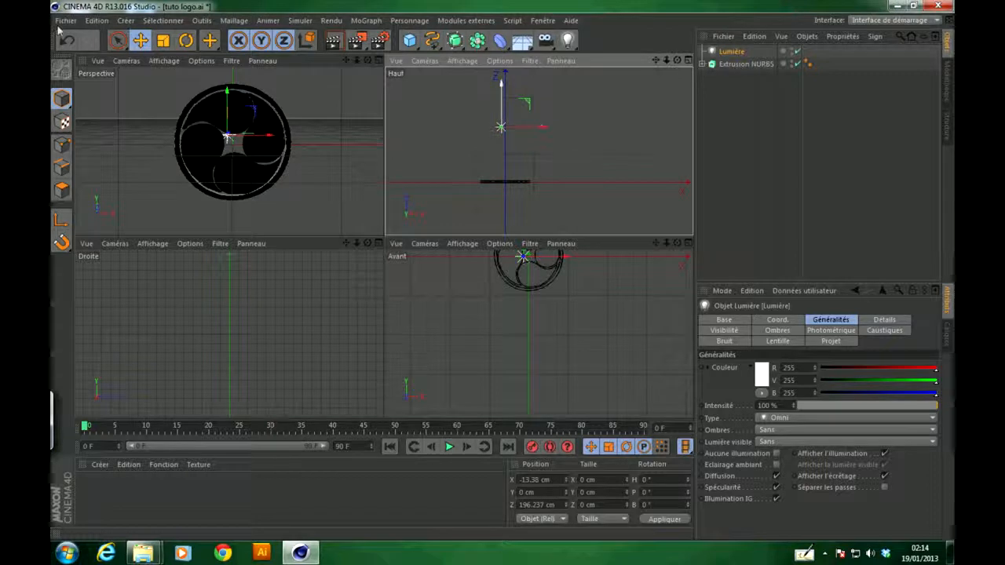
pyautogui.hotkey('ctrl', 'z')
pyautogui.moveTo(507, 153); pyautogui.dragTo(504, 95)
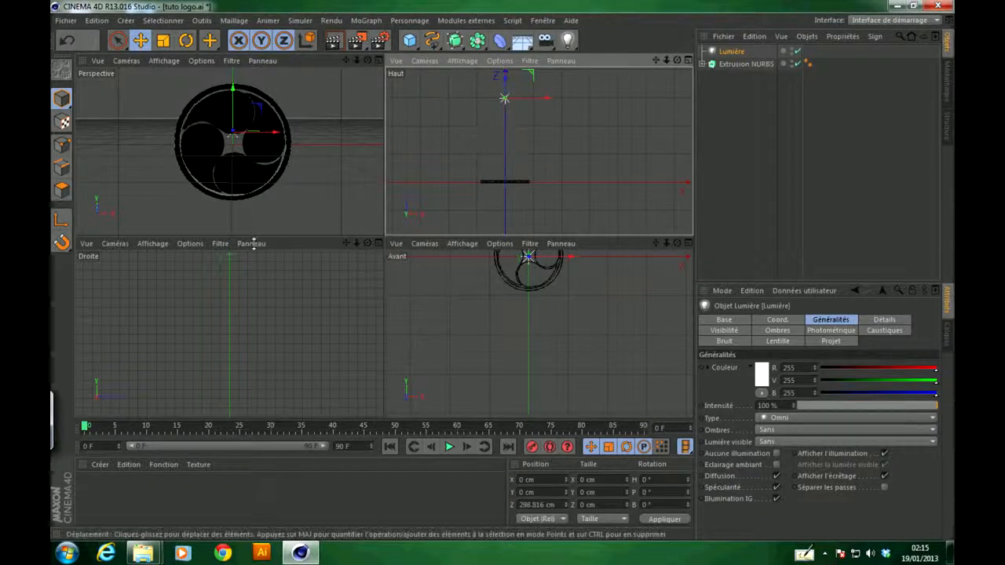
pyautogui.middleClick(241, 134)
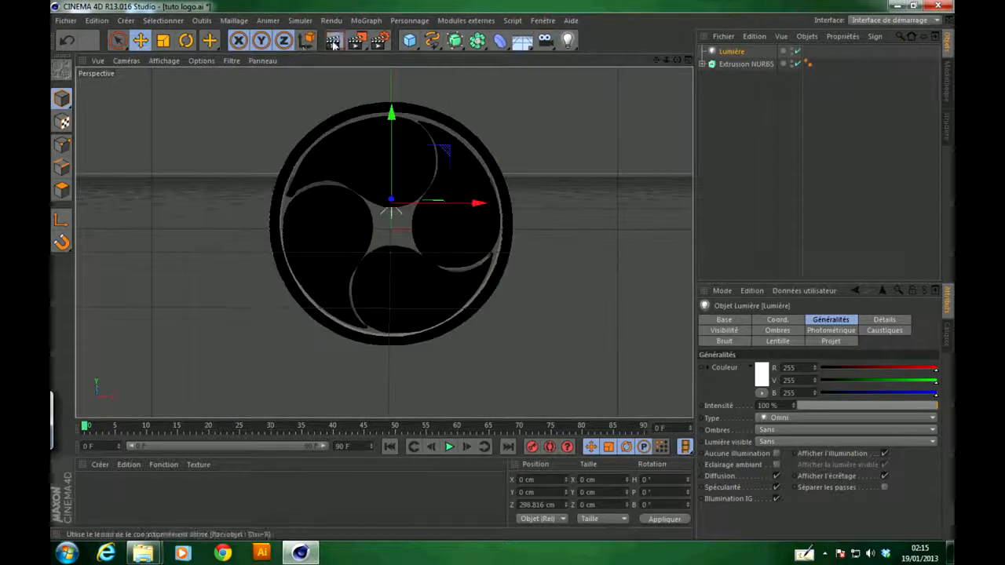
pyautogui.hotkey('ctrl', 'r')
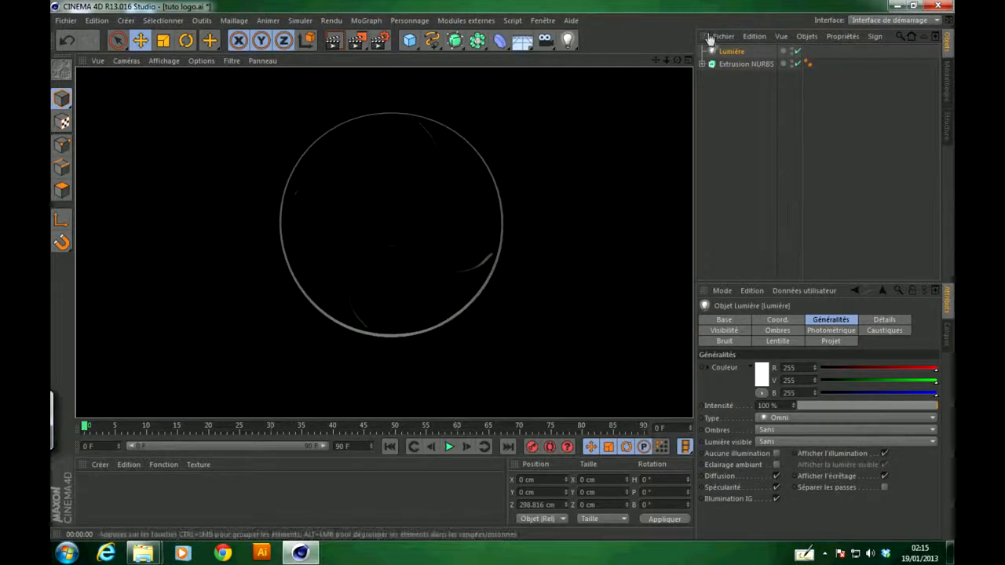
# Set the light's shadows to Masques d'ombres (ombres diffuses) and its visible light to Volumétrique.
pyautogui.click(733, 52)
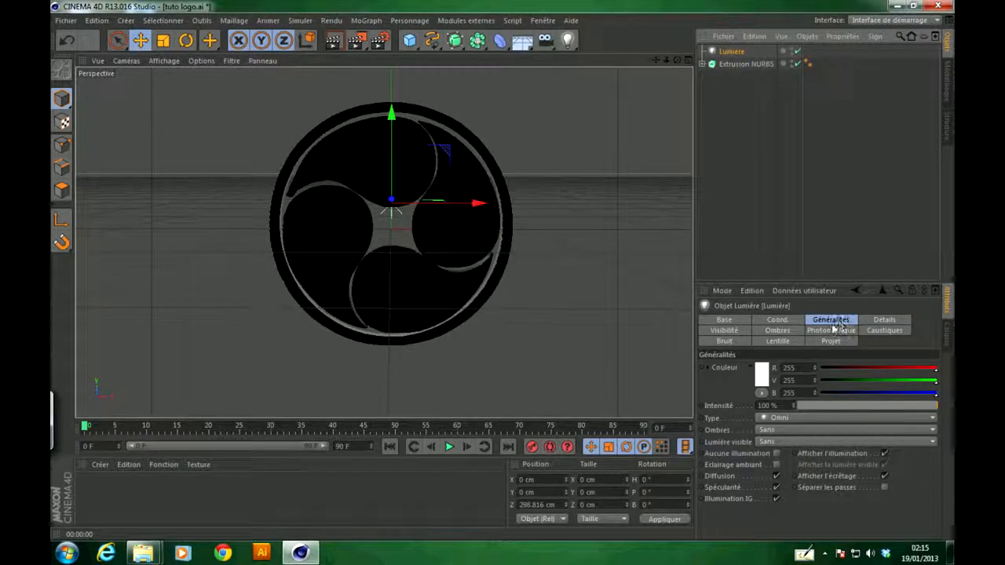
pyautogui.click(778, 431)
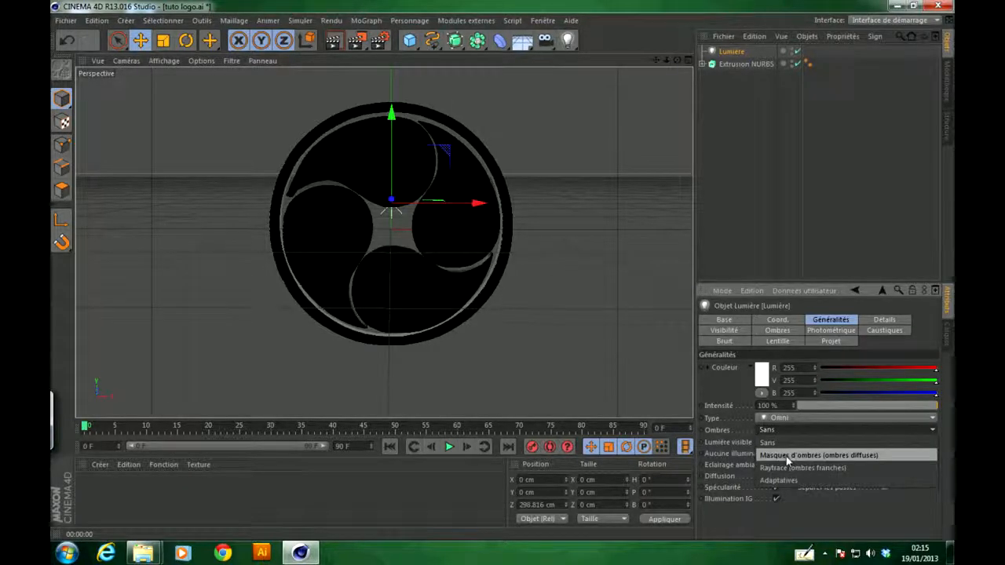
pyautogui.click(787, 456)
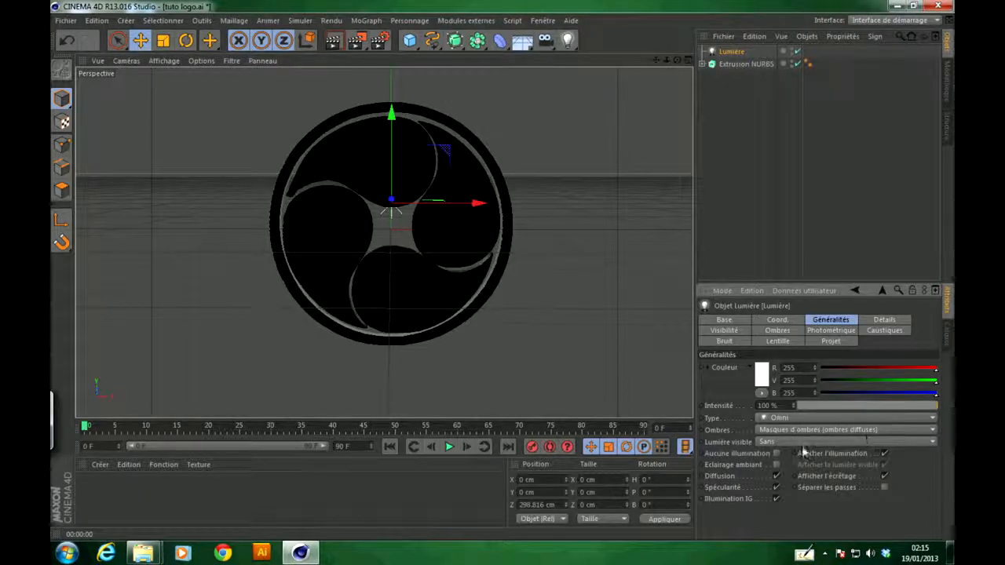
pyautogui.click(804, 445)
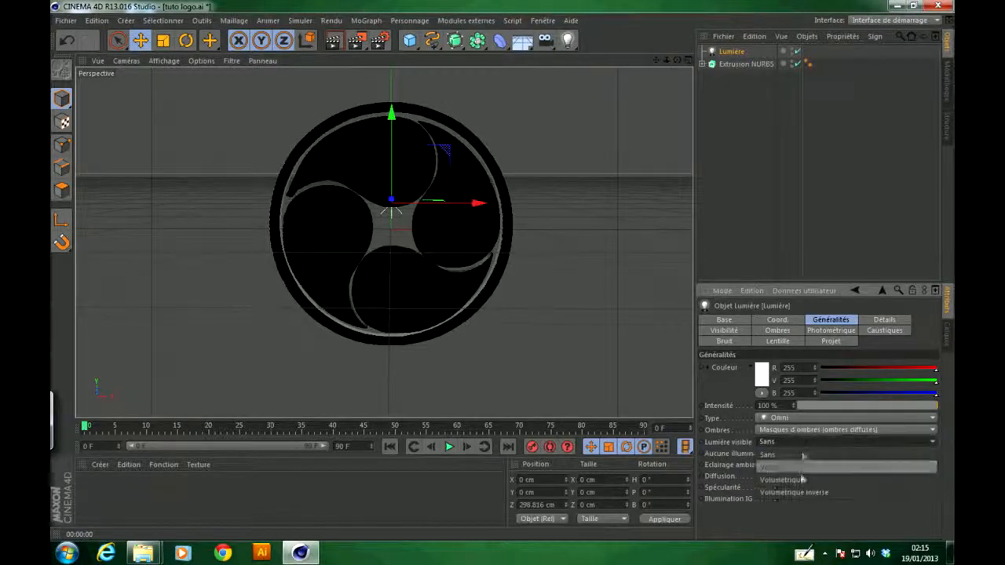
pyautogui.click(799, 478)
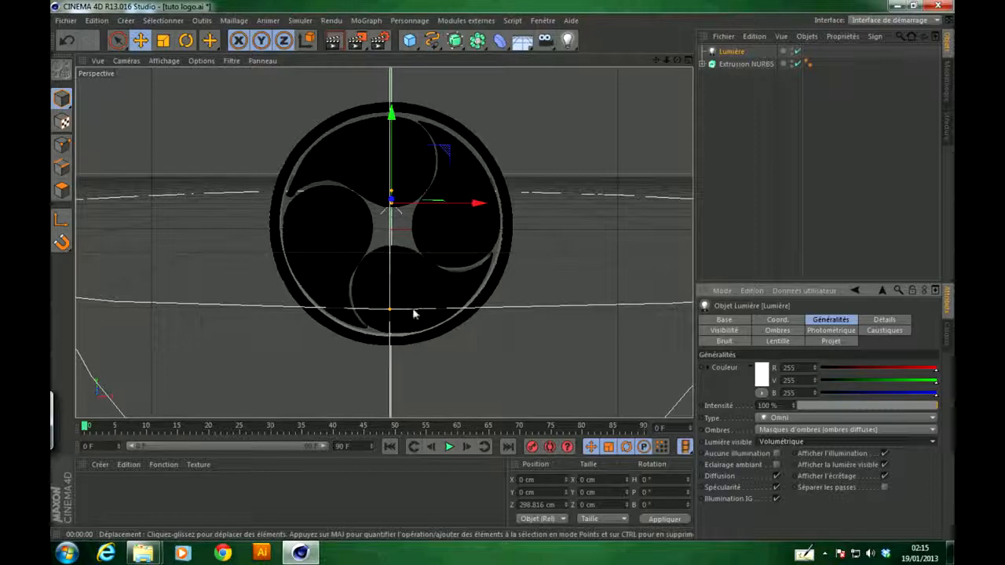
# Render the perspective view from farther away to examine the volumetric glow around the logo.
pyautogui.middleClick(379, 330)
pyautogui.scroll(-2, 621, 81)
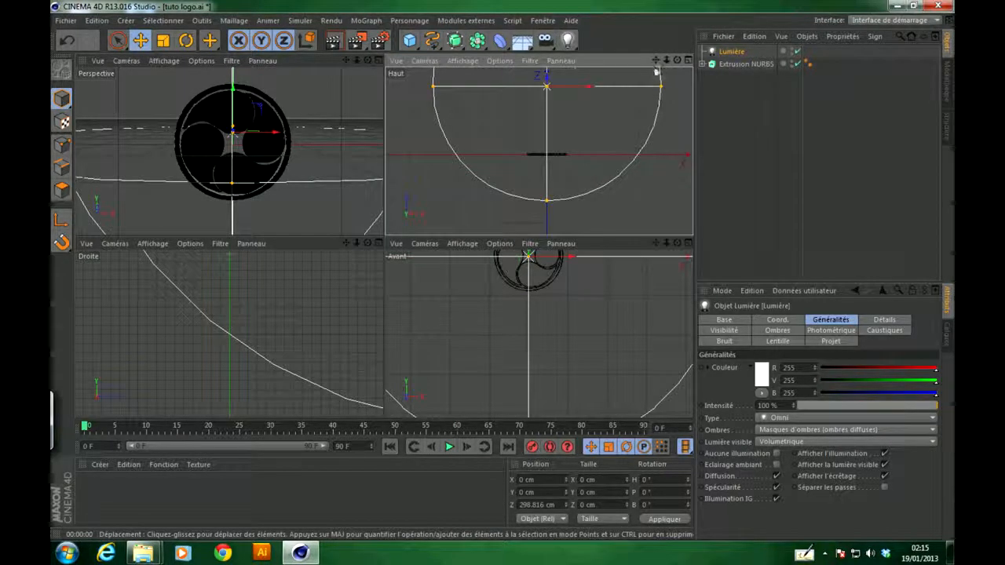
pyautogui.moveTo(656, 61); pyautogui.dragTo(625, 110)
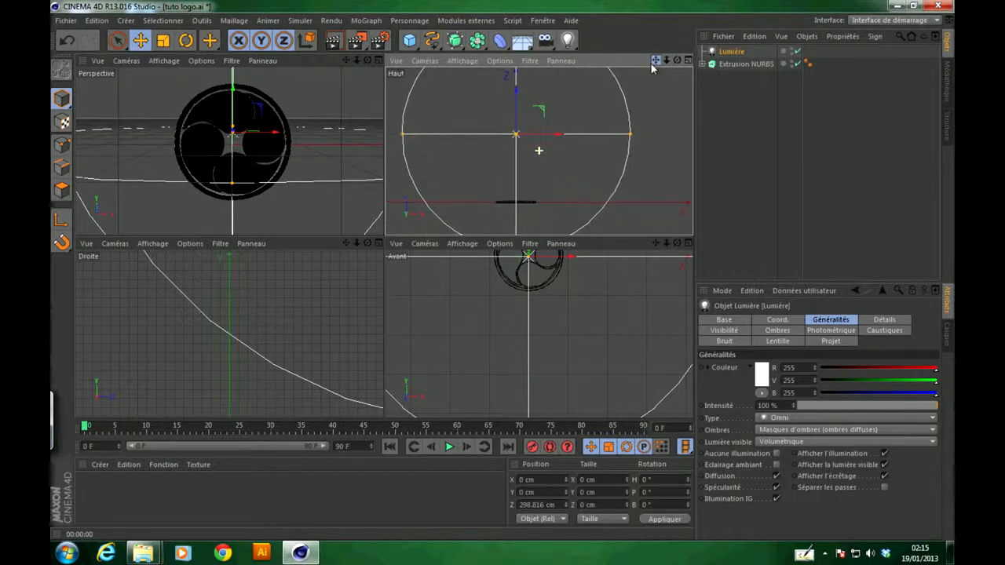
pyautogui.middleClick(233, 138)
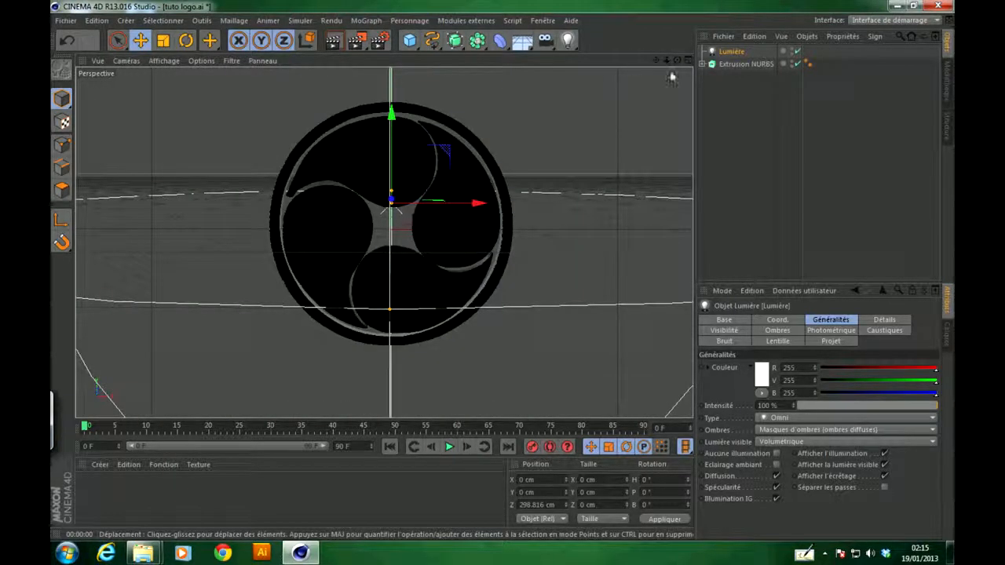
pyautogui.moveTo(667, 60); pyautogui.dragTo(333, 7)
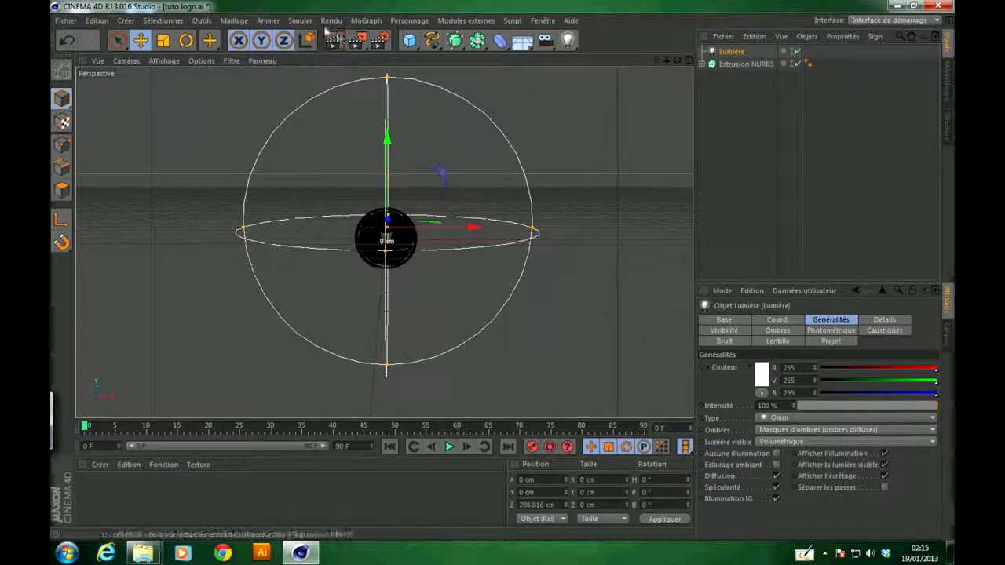
pyautogui.click(333, 40)
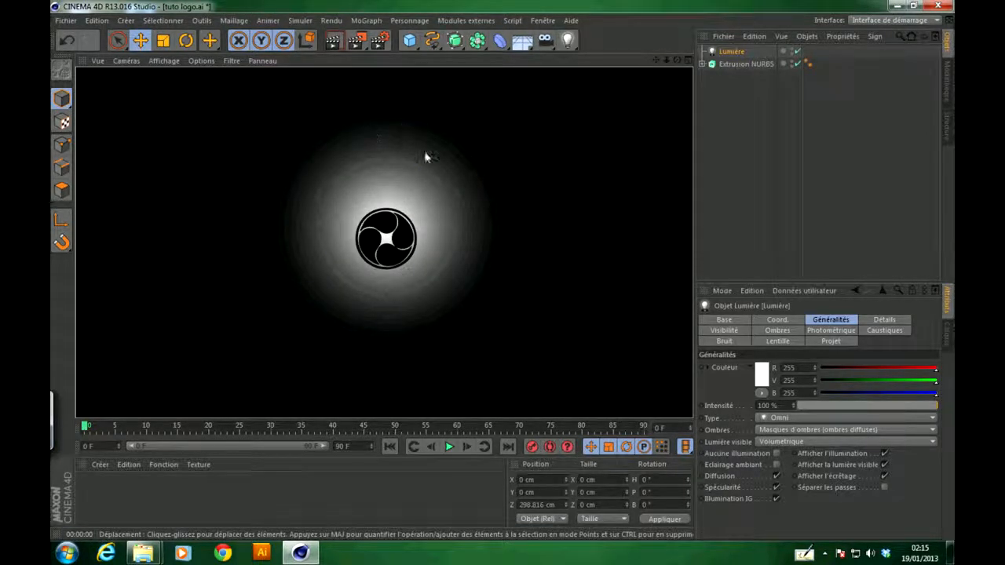
pyautogui.middleClick(434, 137)
pyautogui.middleClick(238, 145)
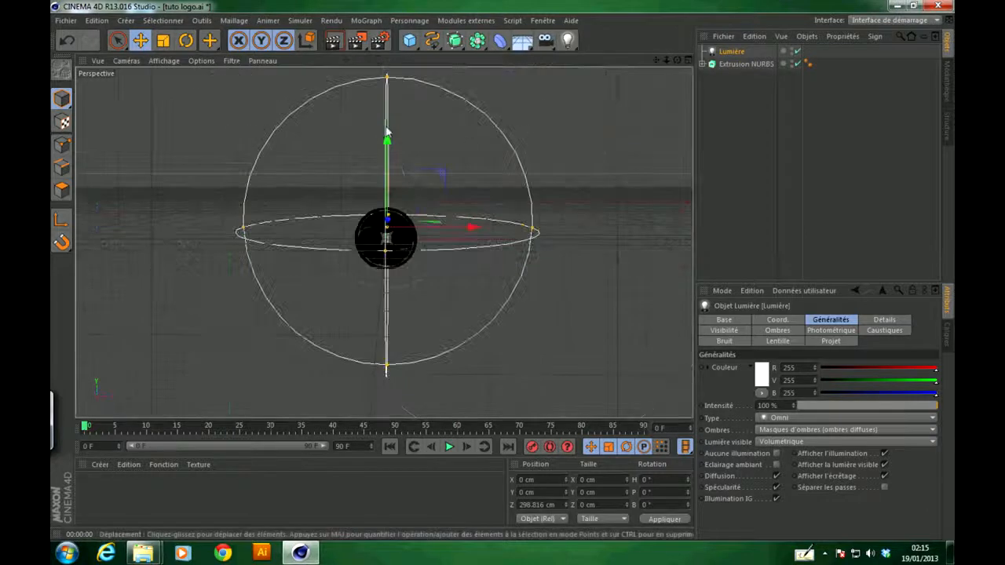
pyautogui.hotkey('ctrl', 'r')
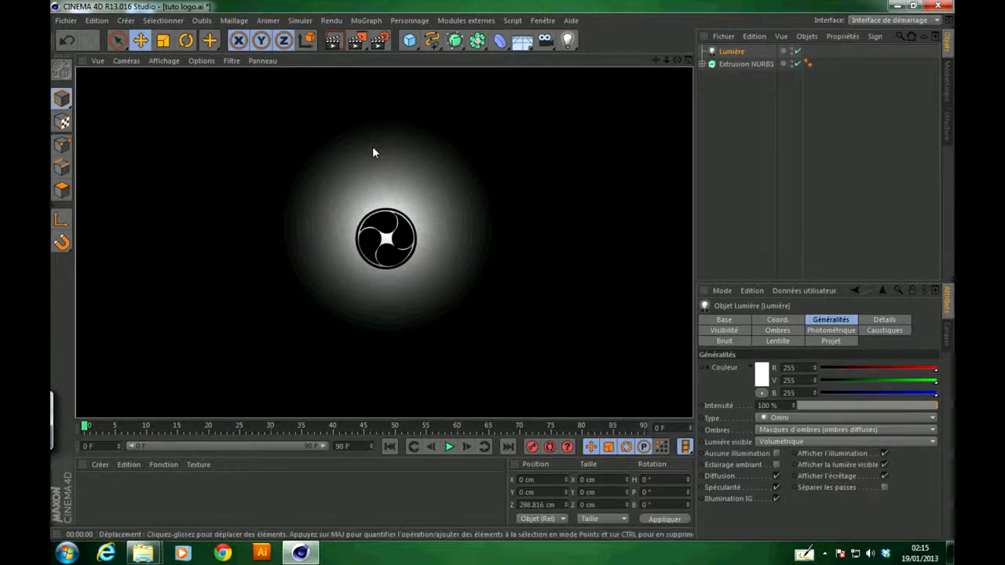
# Reframe the logo closer in the perspective view and set the light's intensity to 200 %.
pyautogui.click(193, 152)
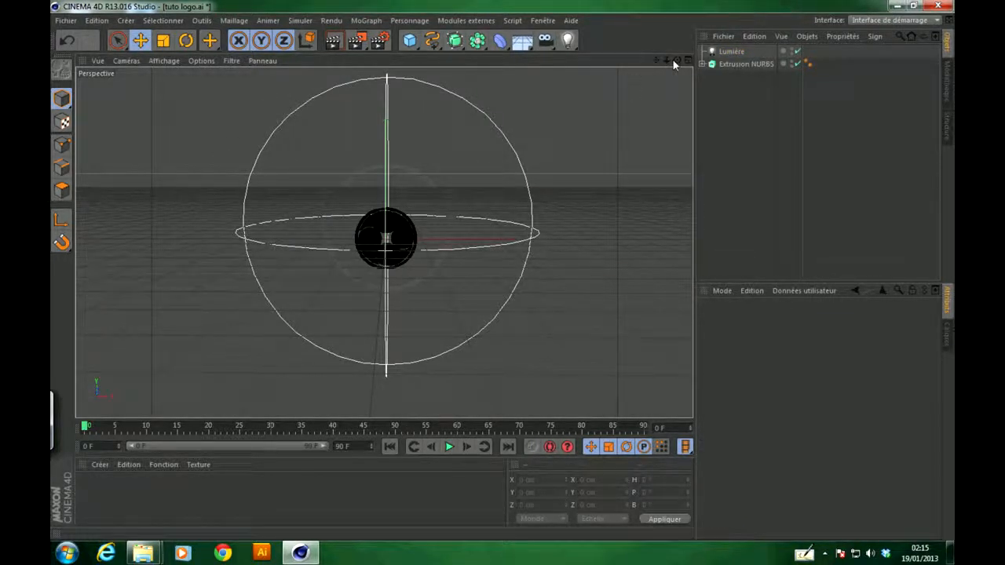
pyautogui.moveTo(667, 60); pyautogui.dragTo(384, 242)
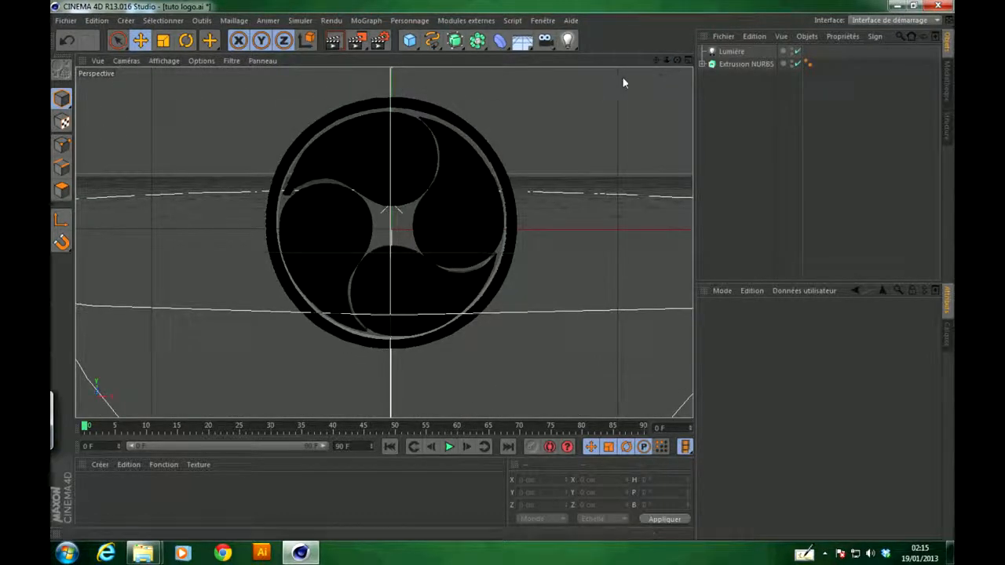
pyautogui.scroll(-2, 599, 83)
pyautogui.moveTo(657, 61); pyautogui.dragTo(617, 71)
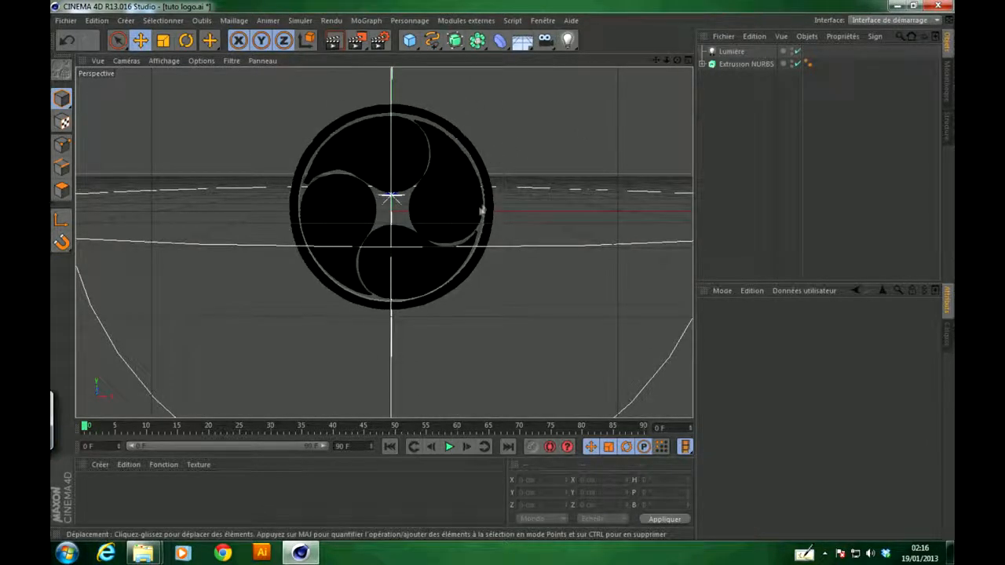
pyautogui.middleClick(478, 205)
pyautogui.click(744, 54)
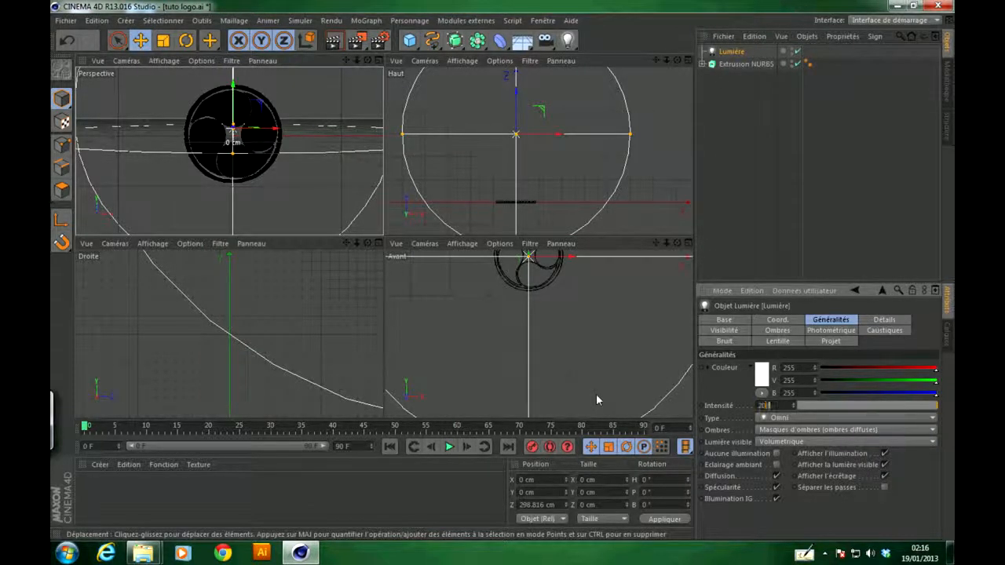
pyautogui.press('Return')
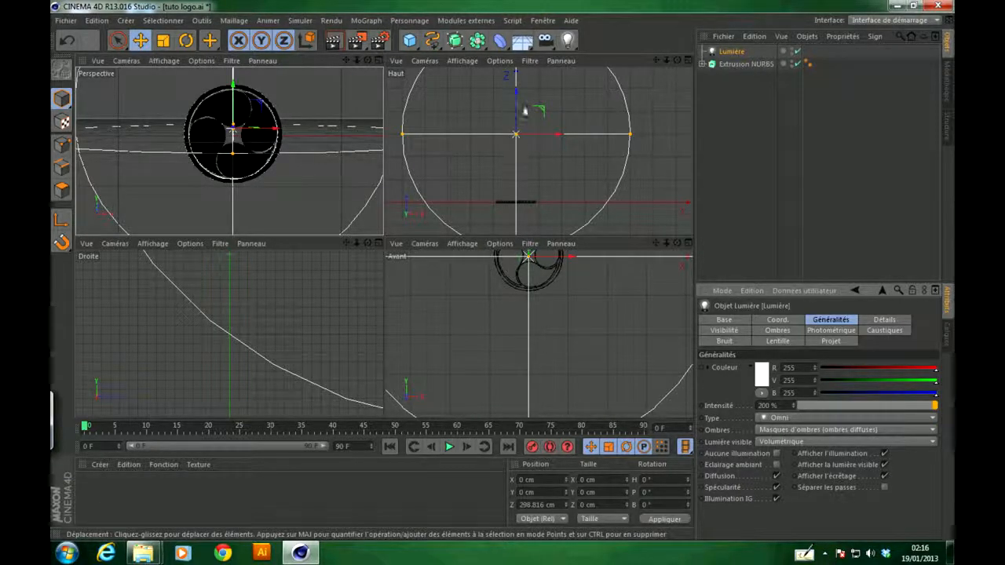
# Move the light farther behind the logo, to about 351 cm on Z, and enlarge its visible light radius.
pyautogui.moveTo(519, 99); pyautogui.dragTo(510, 106)
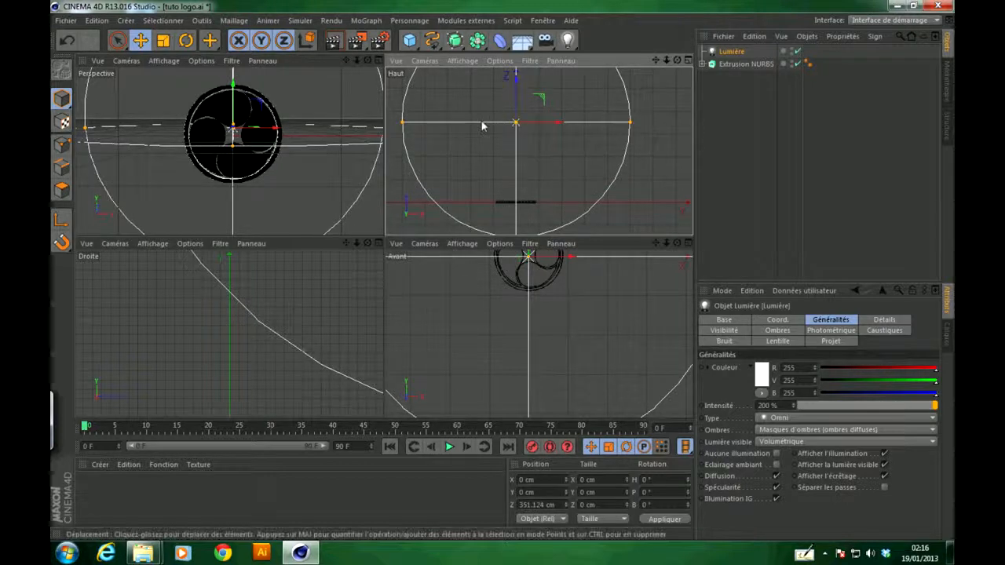
pyautogui.click(141, 42)
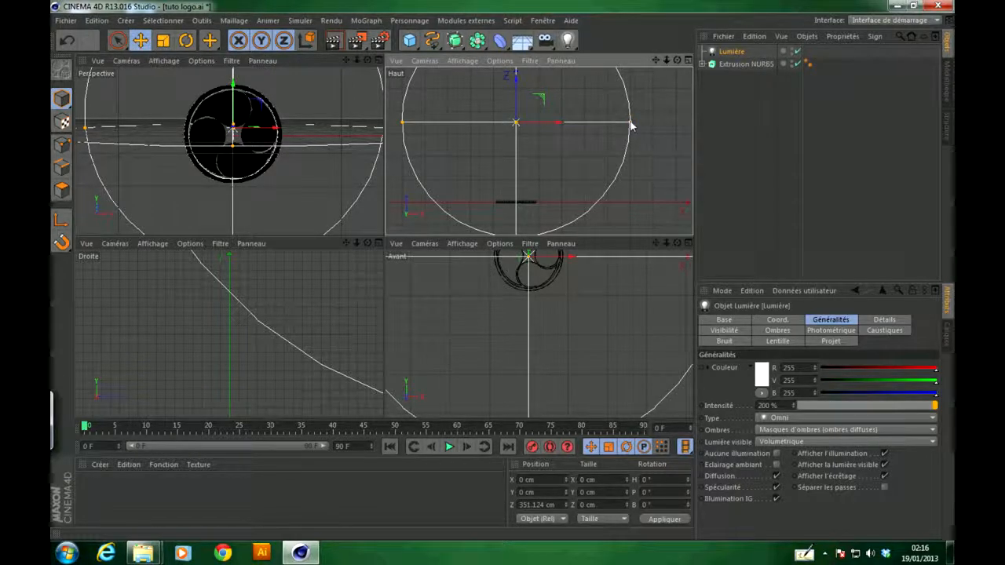
pyautogui.moveTo(632, 126)
pyautogui.mouseDown()
pyautogui.moveTo(696, 122)
pyautogui.moveTo(641, 121)
pyautogui.mouseUp()
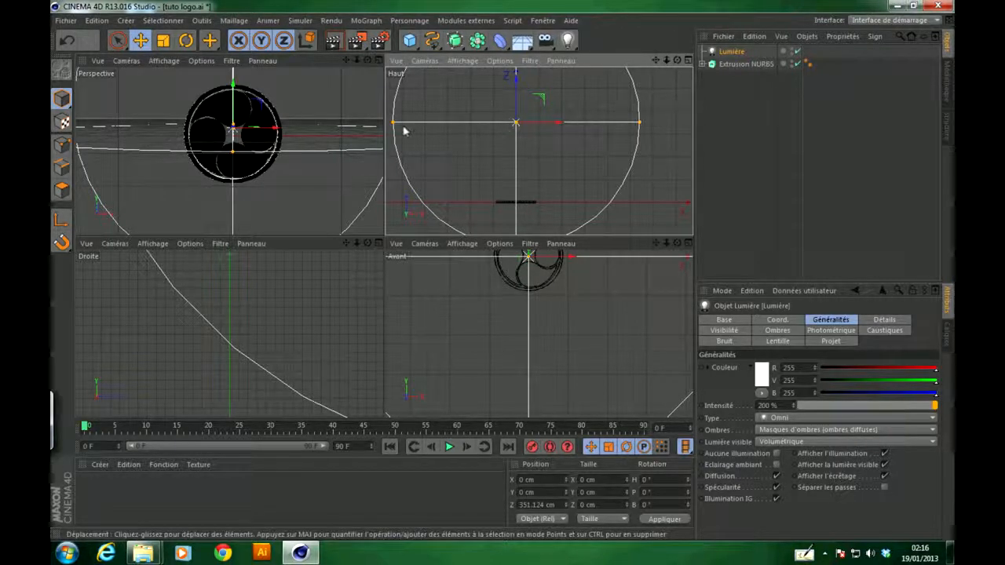
pyautogui.moveTo(641, 123); pyautogui.dragTo(645, 126)
# Center the logo smaller in the perspective view and render it to check the stronger backlight glow.
pyautogui.middleClick(206, 132)
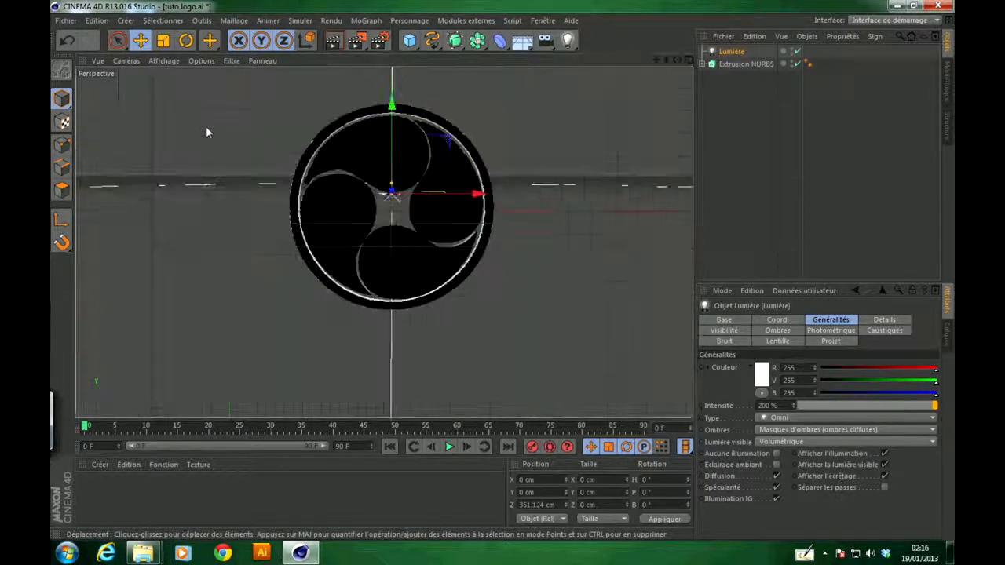
pyautogui.scroll(-5, 343, 179)
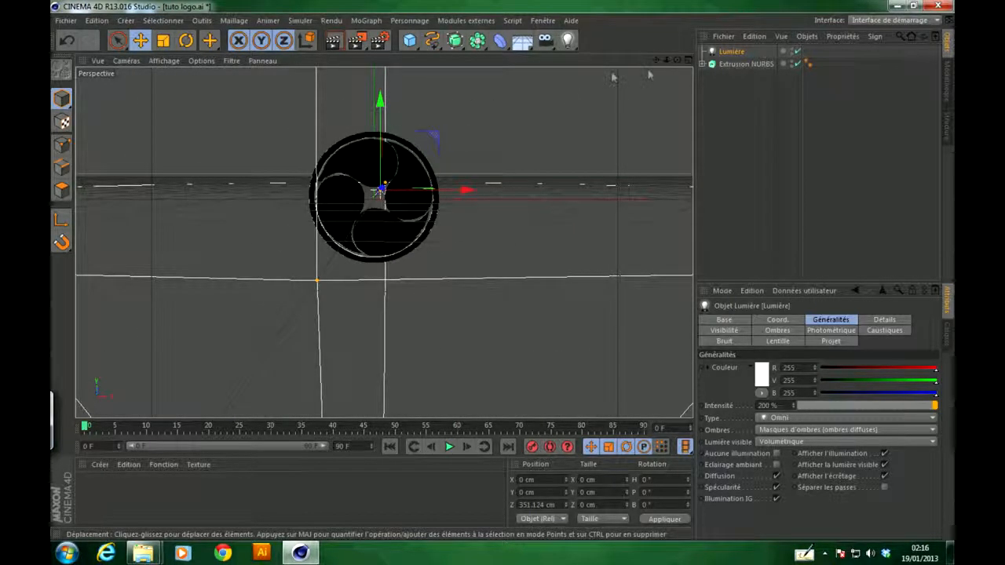
pyautogui.moveTo(655, 60); pyautogui.dragTo(674, 74)
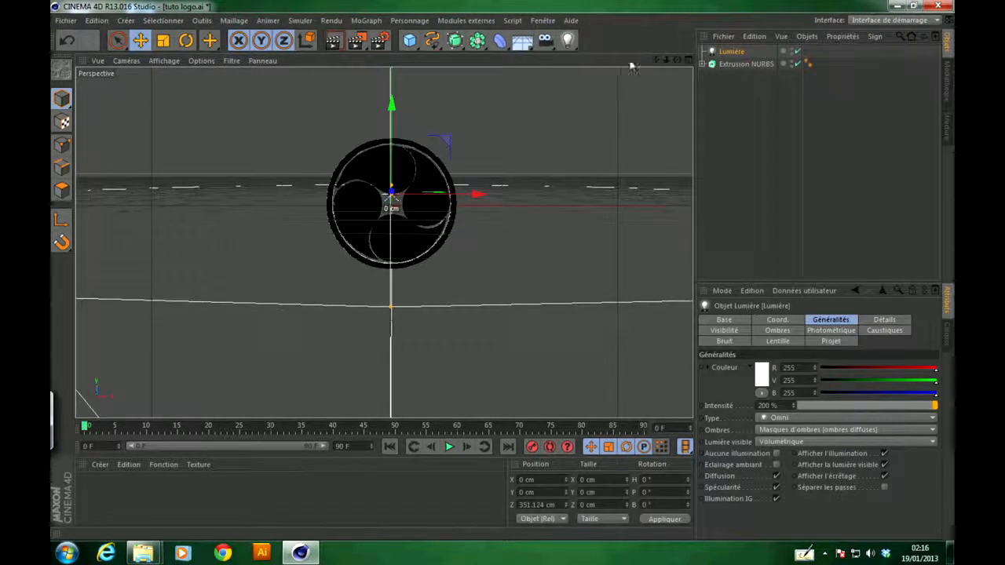
pyautogui.click(334, 41)
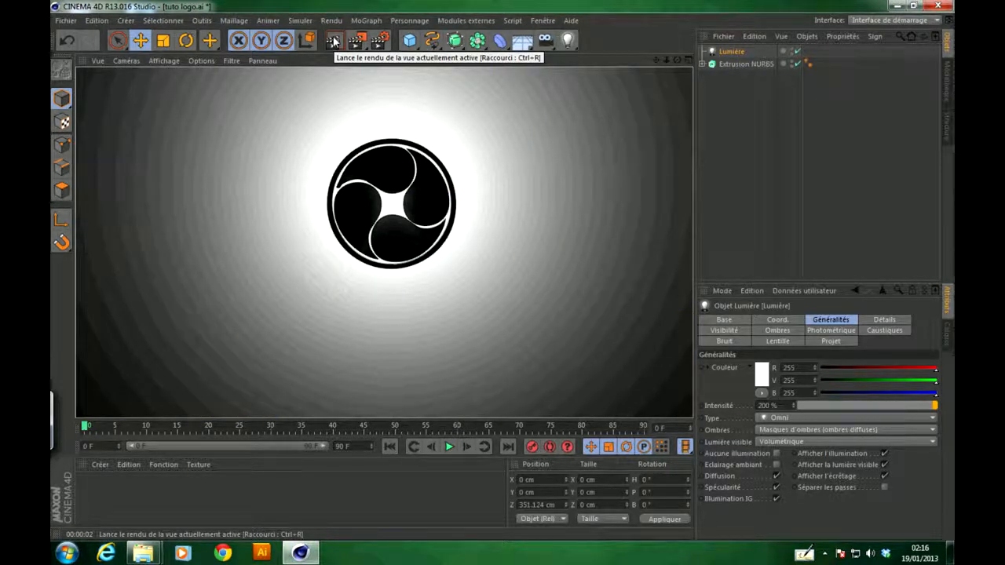
pyautogui.middleClick(502, 156)
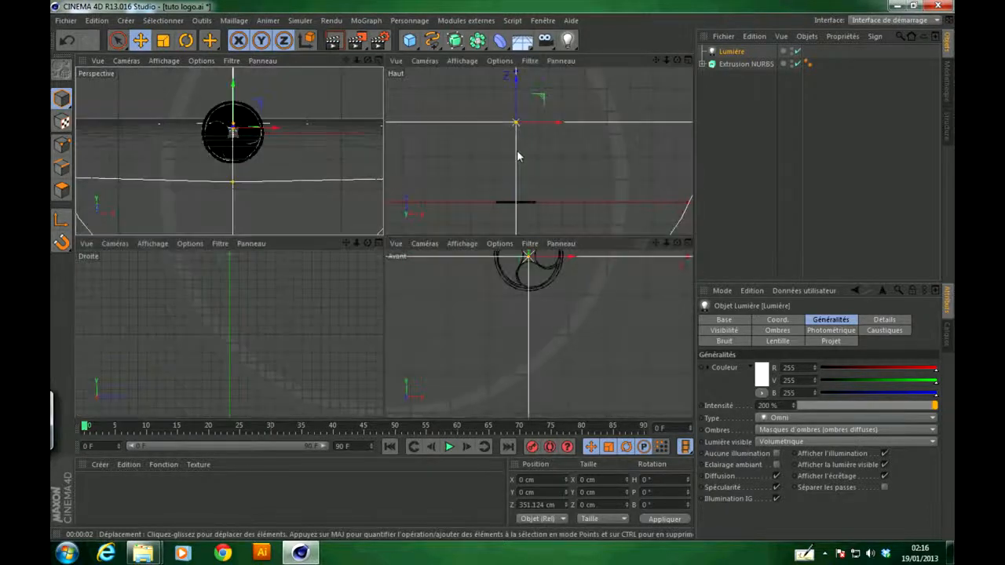
pyautogui.middleClick(312, 117)
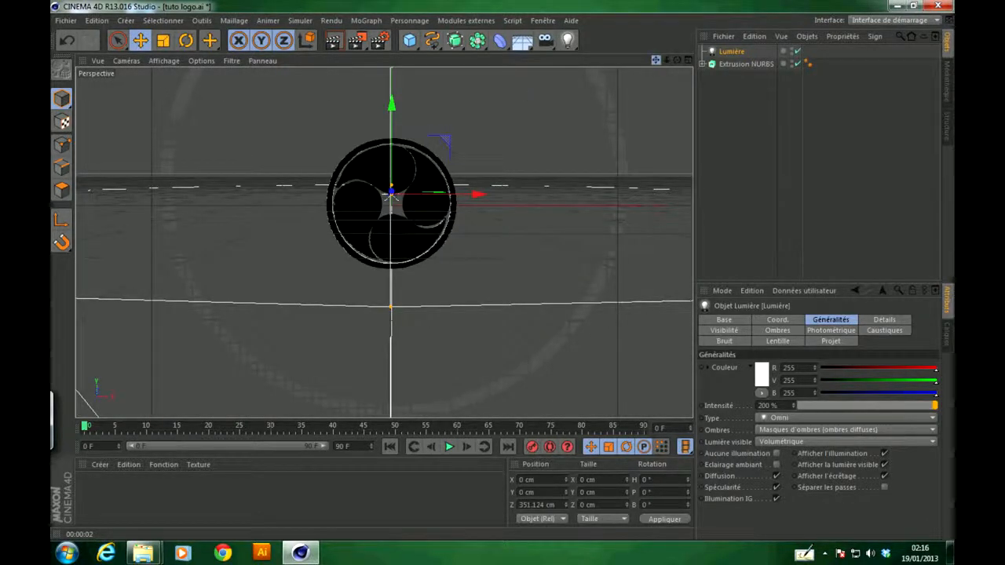
# Shift the logo slightly lower in the perspective view and render it to examine how the glow surrounds it.
pyautogui.moveTo(655, 61)
pyautogui.mouseDown()
pyautogui.moveTo(662, 76)
pyautogui.moveTo(655, 73)
pyautogui.mouseUp()
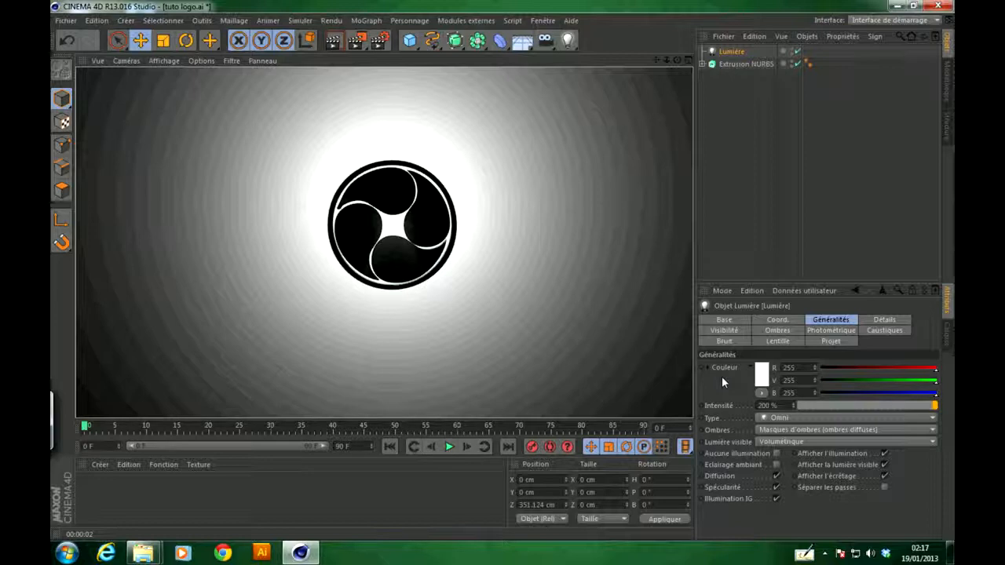
pyautogui.click(761, 376)
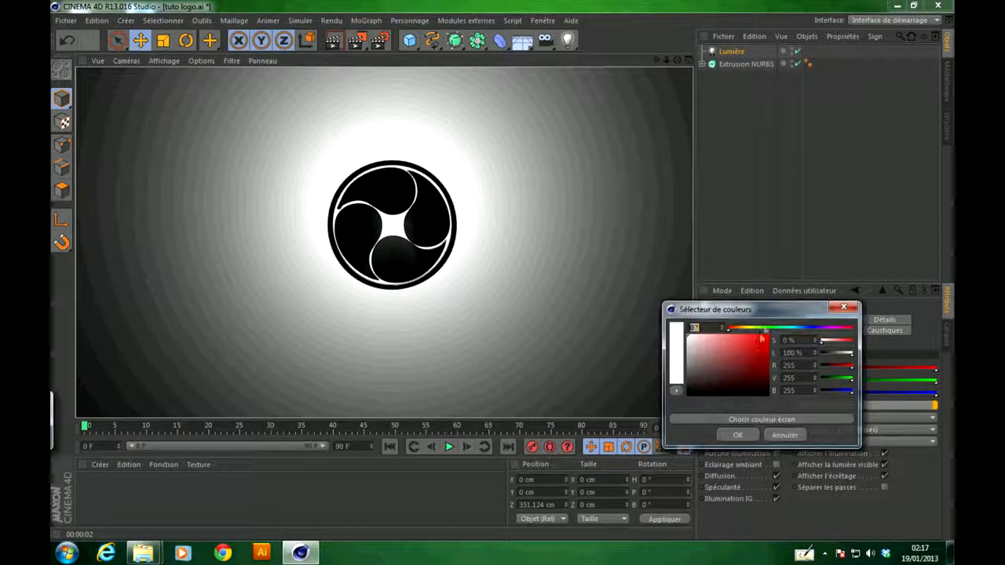
pyautogui.click(768, 328)
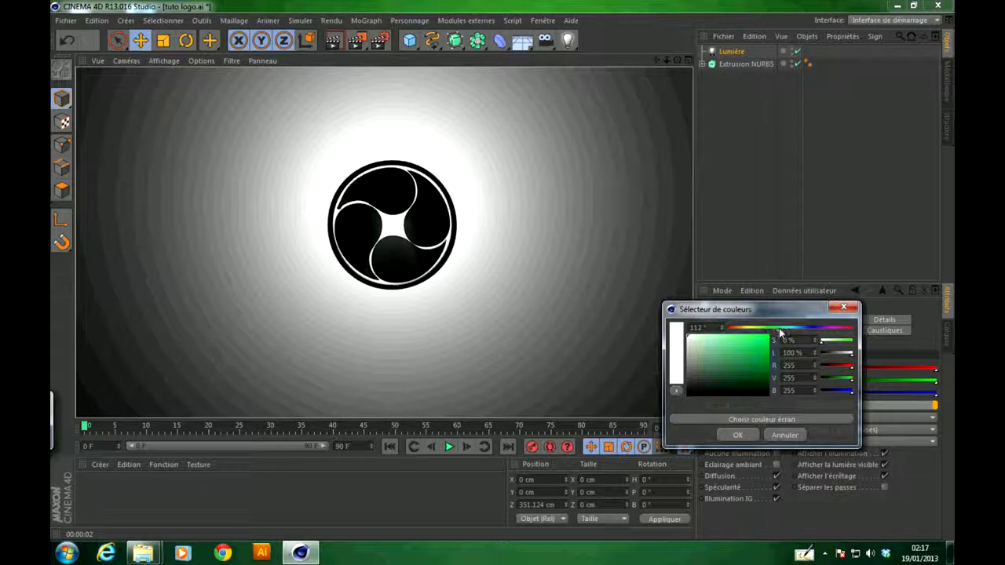
pyautogui.moveTo(779, 333); pyautogui.dragTo(785, 333)
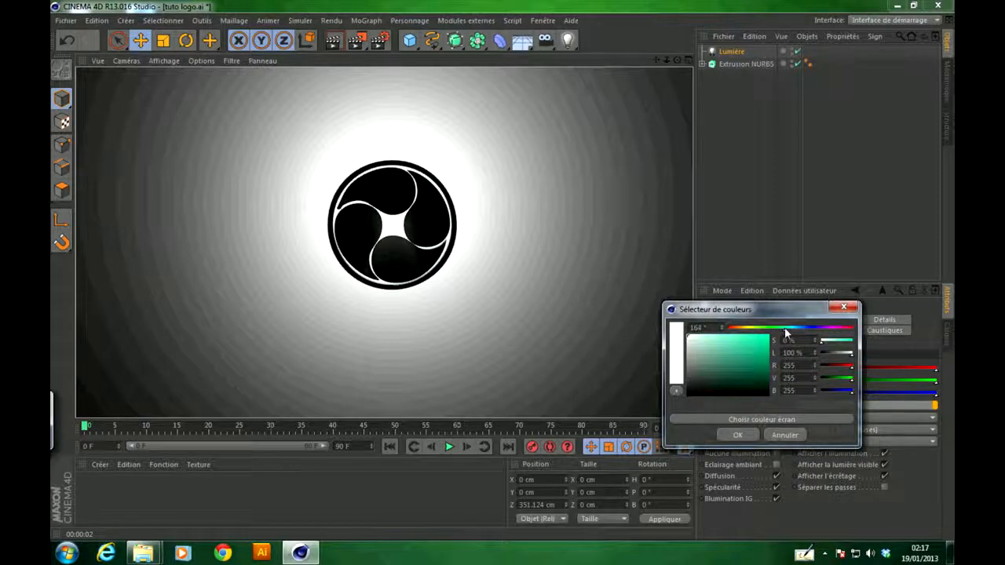
pyautogui.click(843, 307)
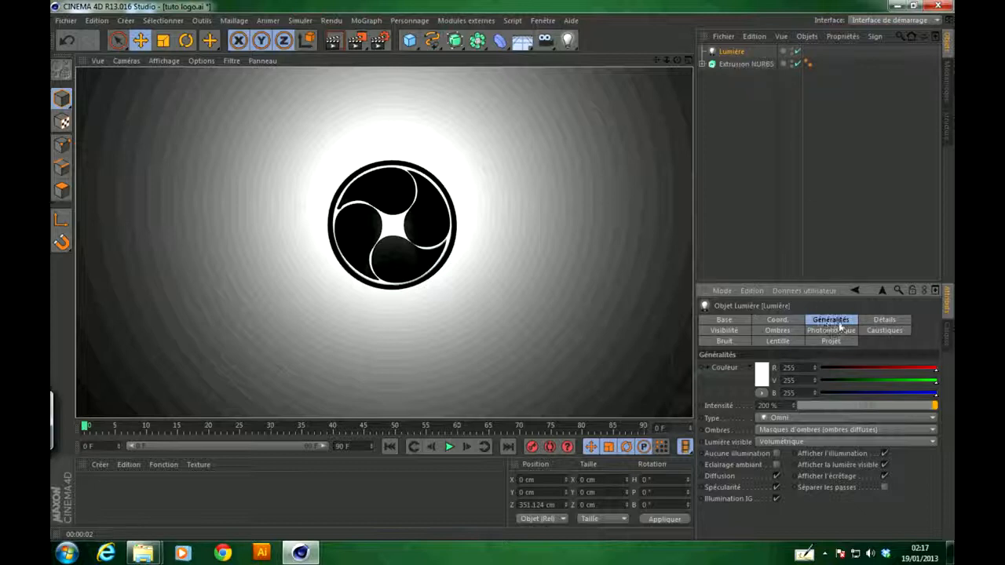
# Set the light's color to turquoise, about R 68, V 241, B 210, and render the perspective view.
pyautogui.click(760, 375)
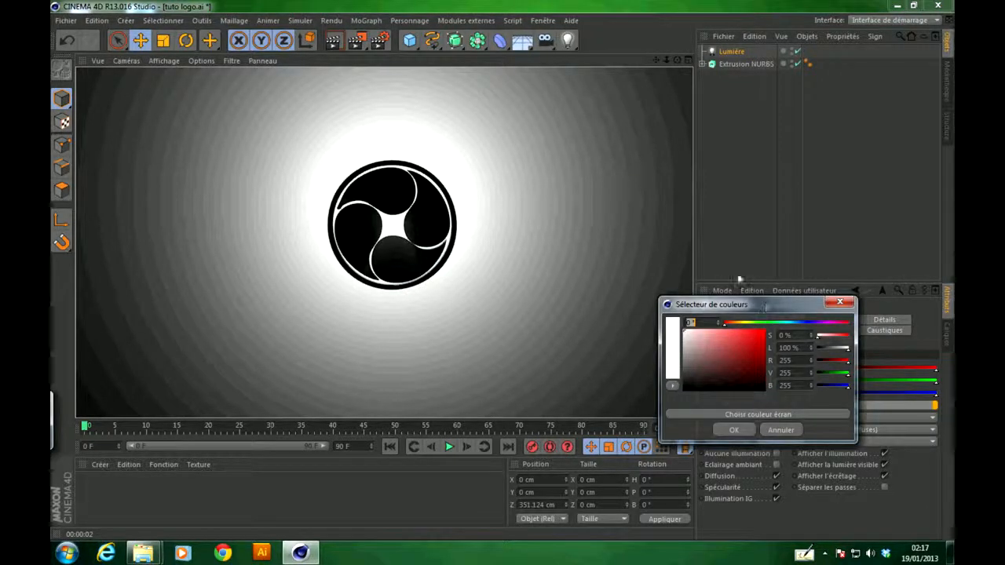
pyautogui.moveTo(766, 306); pyautogui.dragTo(397, 185)
pyautogui.click(410, 205)
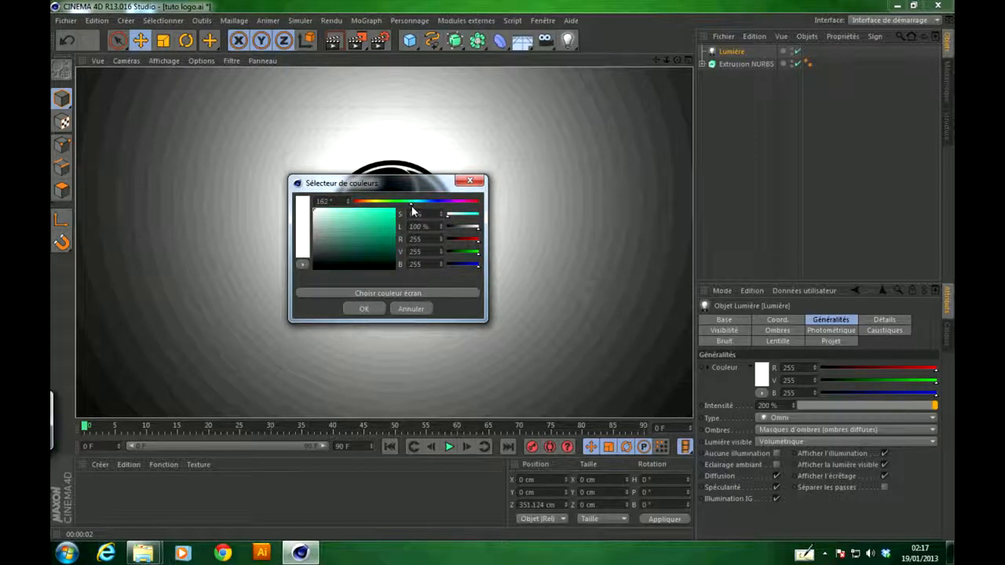
pyautogui.click(381, 217)
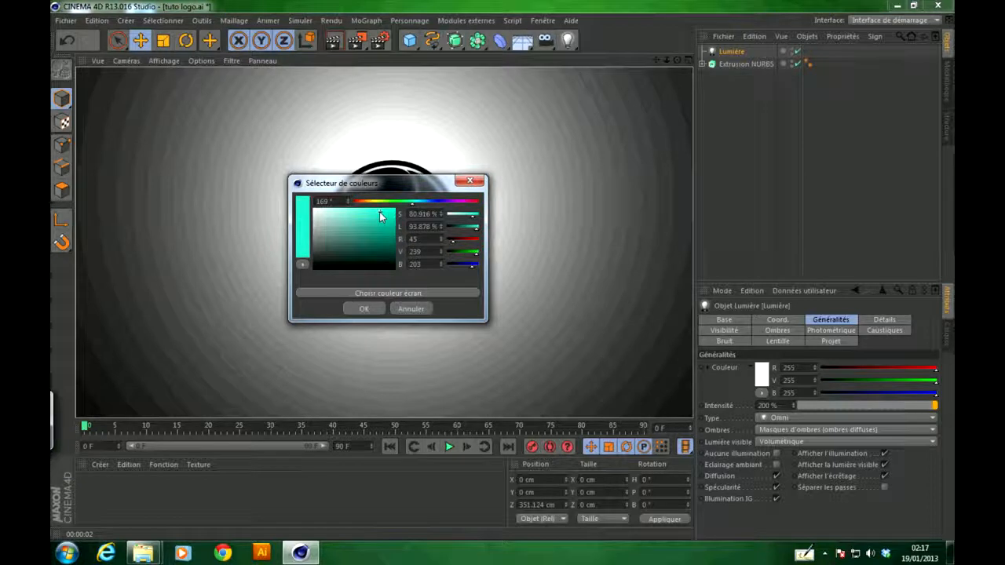
pyautogui.click(359, 310)
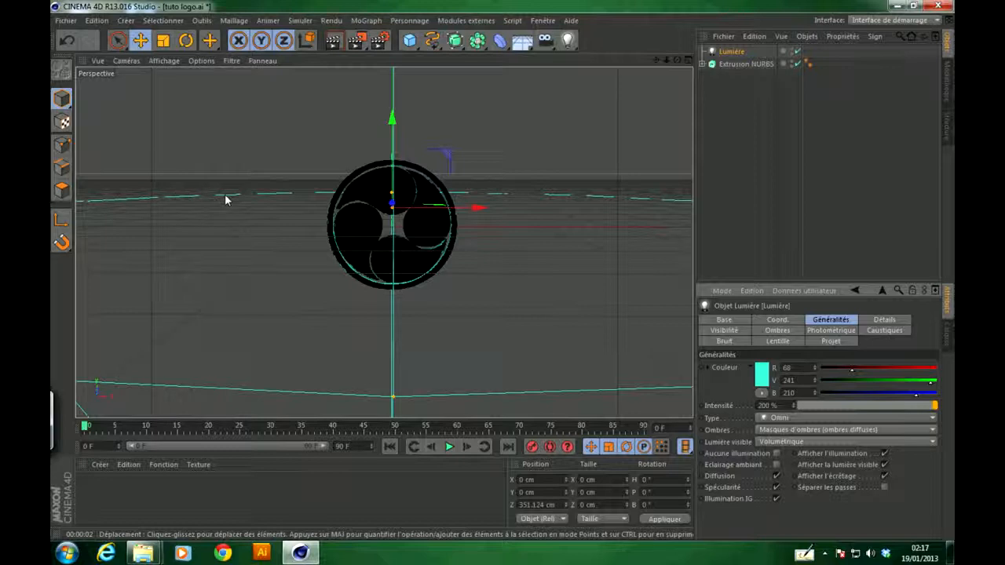
pyautogui.click(337, 41)
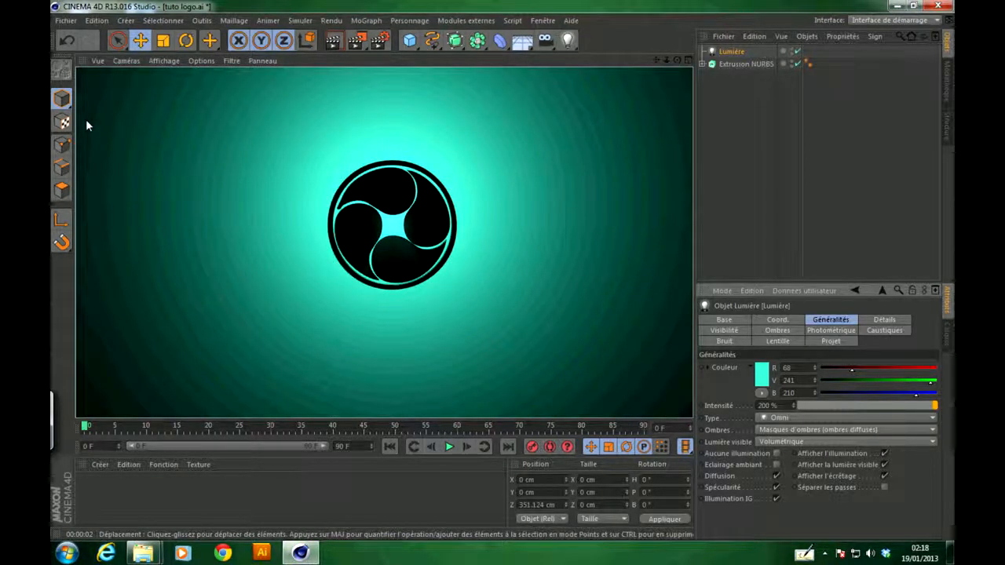
# Add the Illumination globale and Occlusion ambiante effects to the render settings and render the perspective view.
pyautogui.click(378, 44)
pyautogui.click(165, 230)
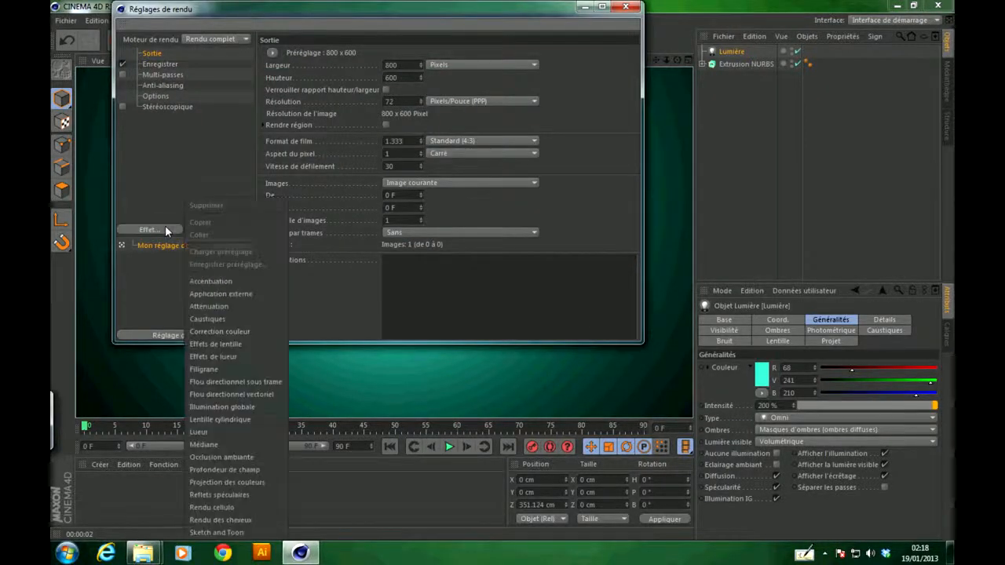
pyautogui.click(224, 407)
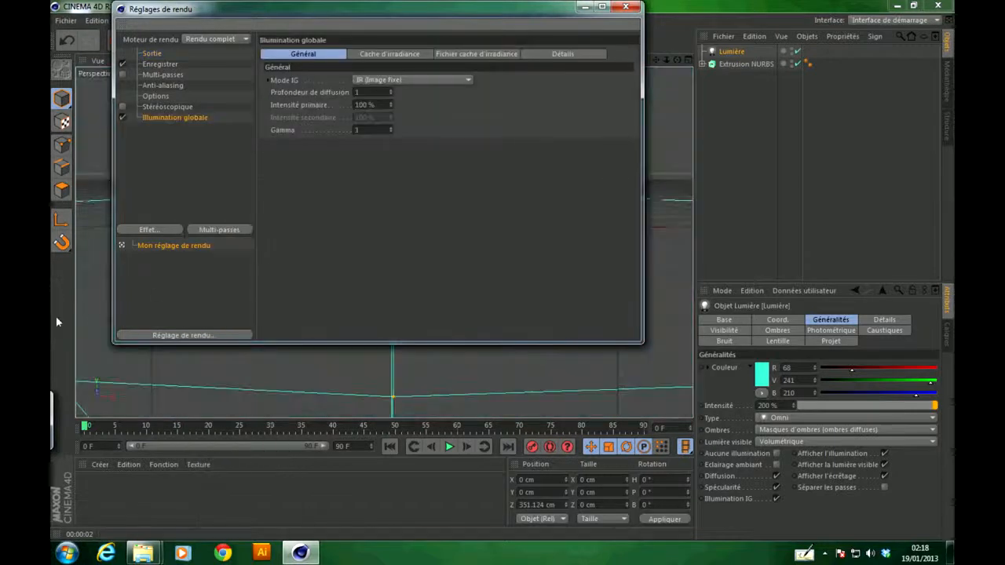
pyautogui.click(158, 231)
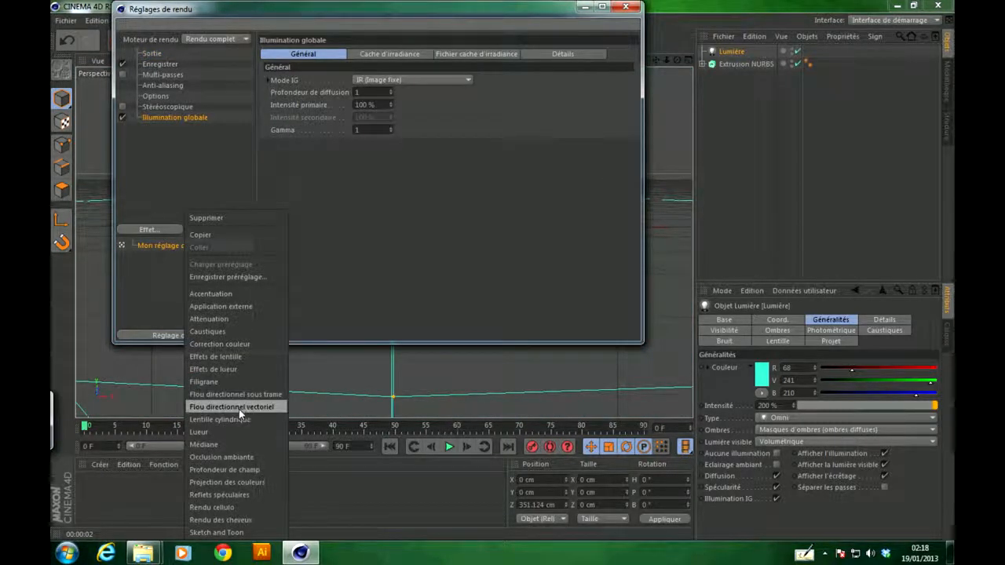
pyautogui.click(239, 457)
pyautogui.click(635, 6)
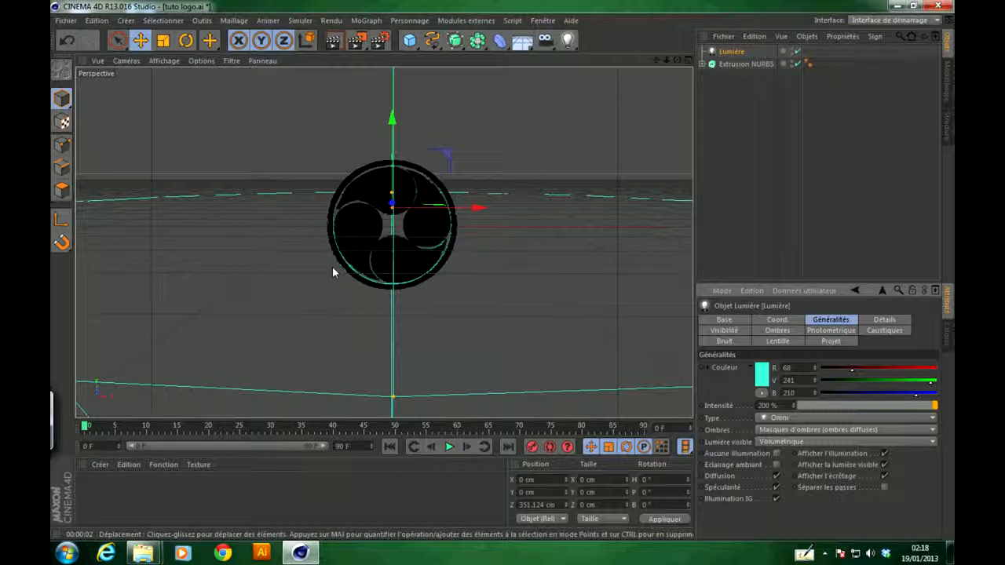
pyautogui.click(337, 37)
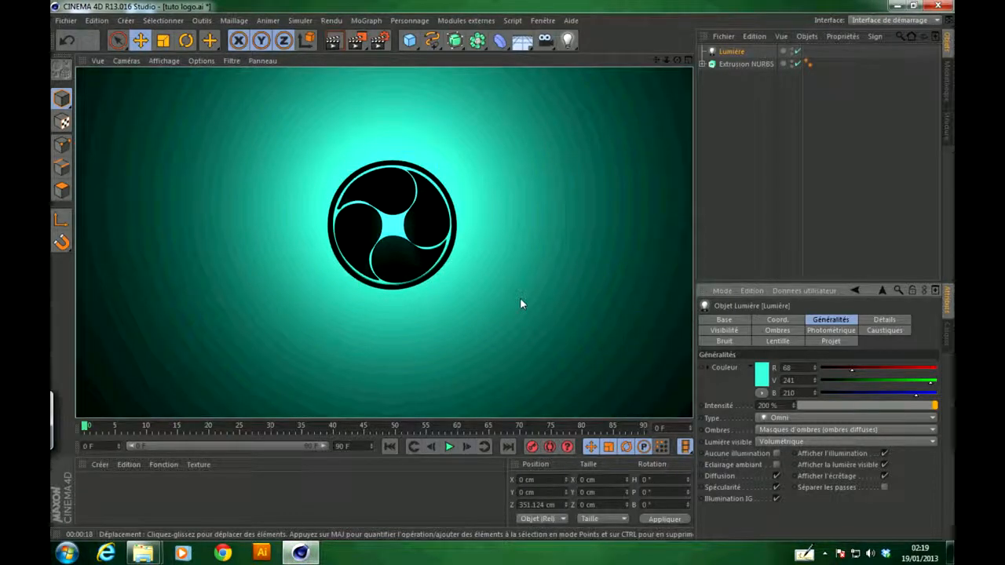
# Move the light closer behind the logo, to about 200 cm on Z, and render the perspective view.
pyautogui.middleClick(391, 229)
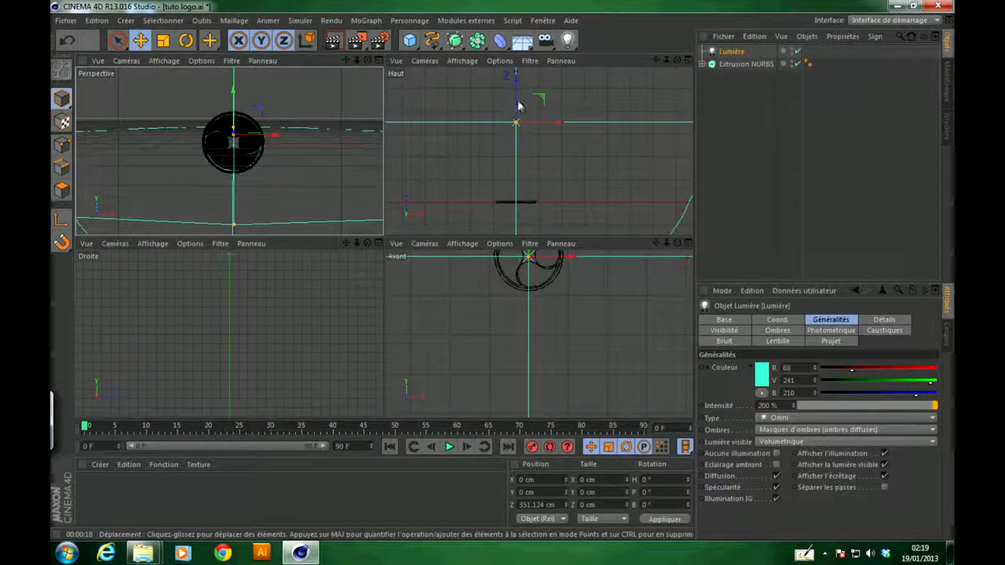
pyautogui.moveTo(516, 94); pyautogui.dragTo(511, 120)
pyautogui.middleClick(275, 127)
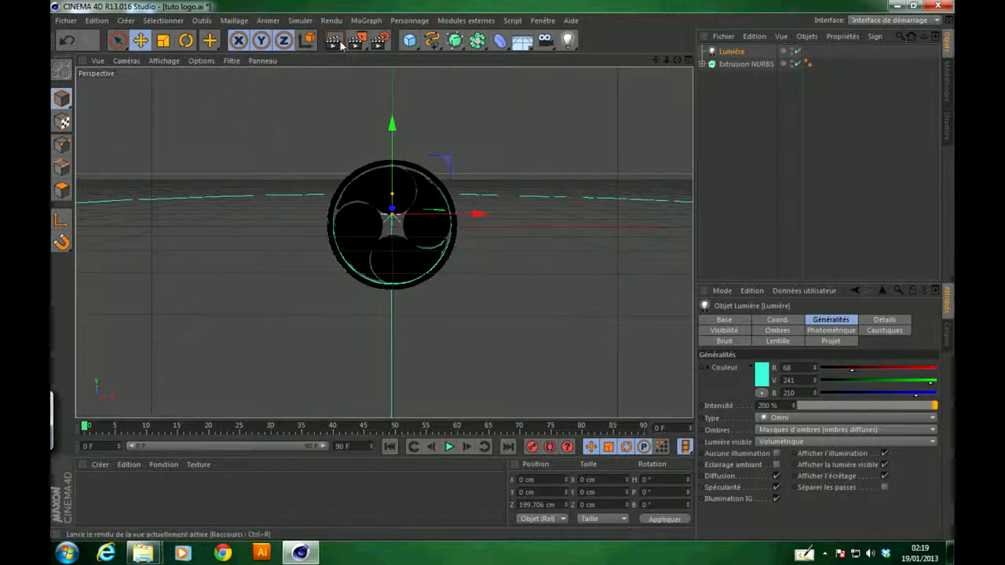
pyautogui.hotkey('ctrl', 'r')
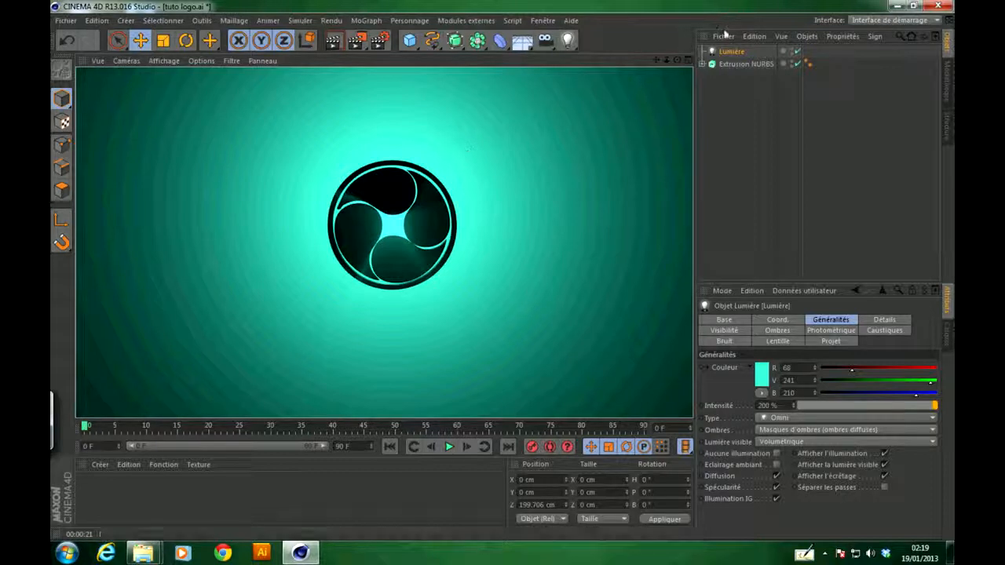
# Set the light's noise to Les deux with Turbulence ondulatoire type and 23 % intensity, and render the perspective view.
pyautogui.click(737, 52)
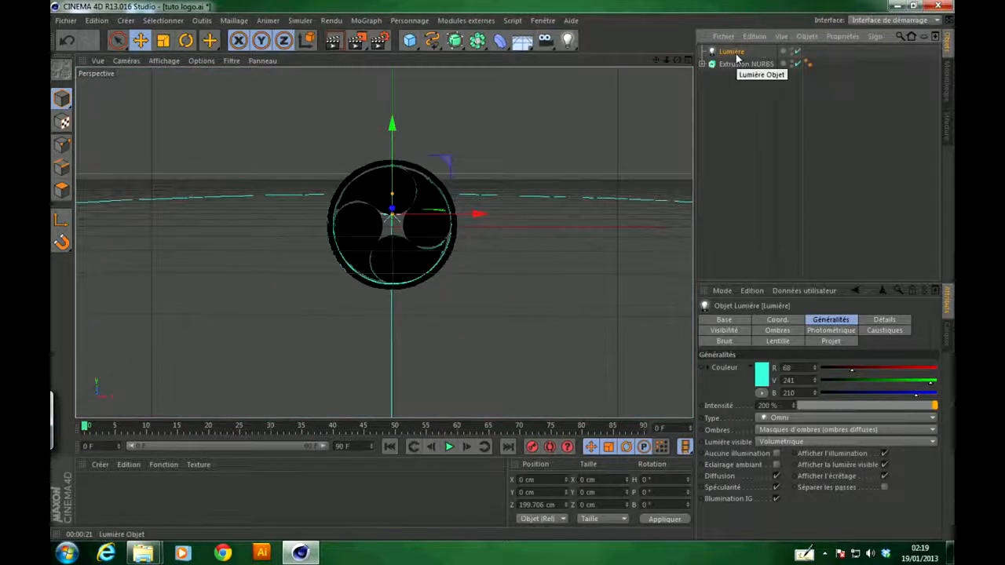
pyautogui.click(725, 343)
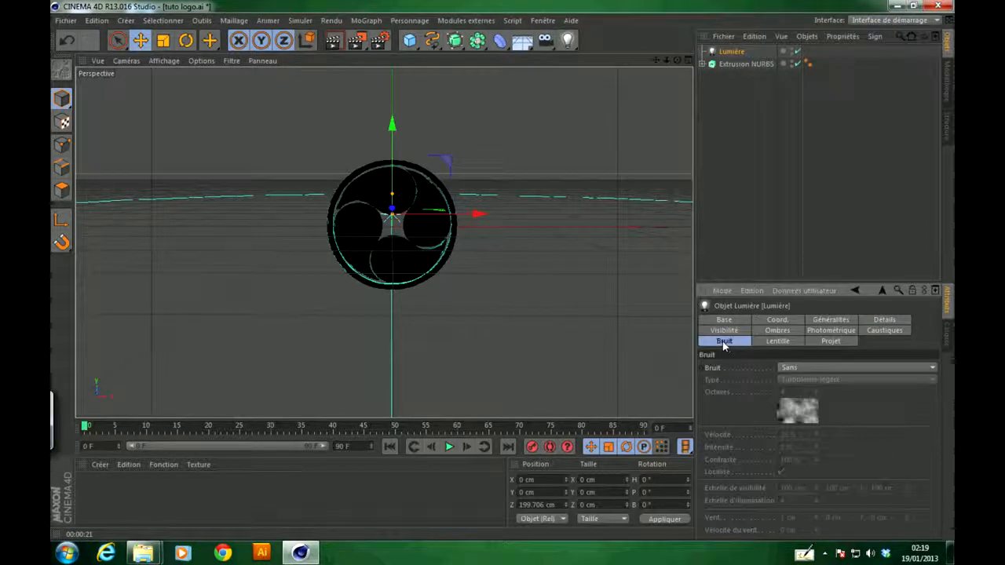
pyautogui.click(801, 369)
pyautogui.click(801, 419)
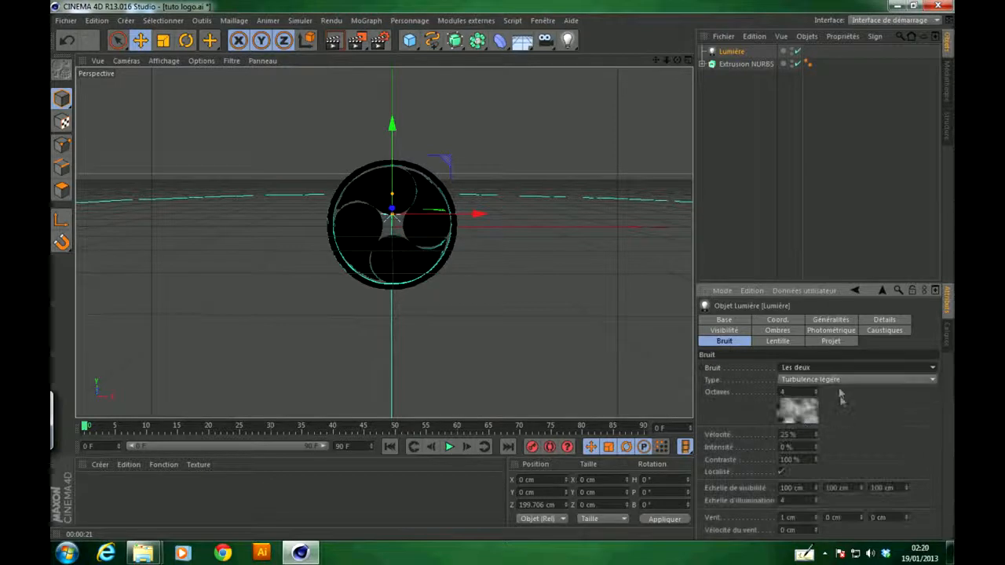
pyautogui.click(837, 380)
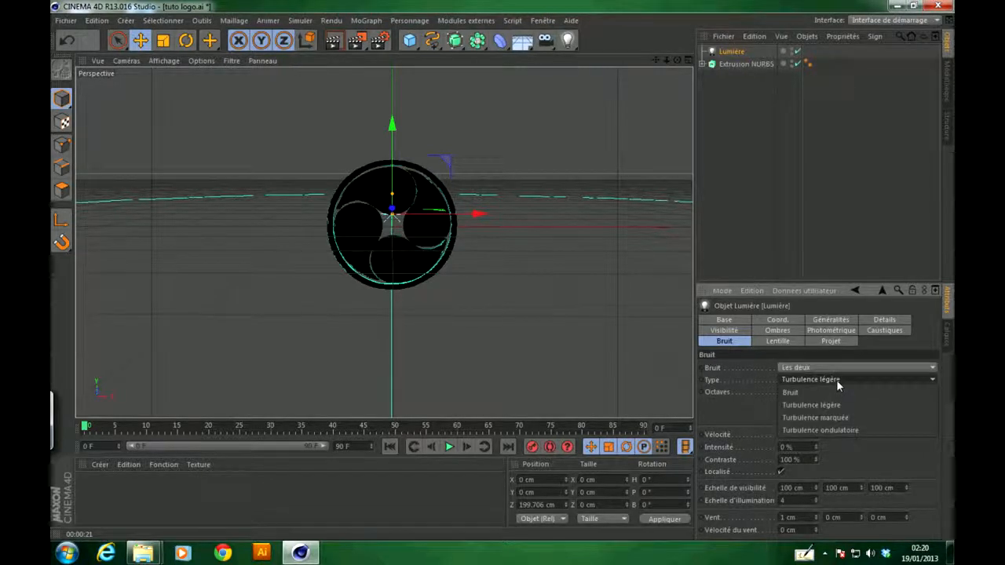
pyautogui.click(828, 432)
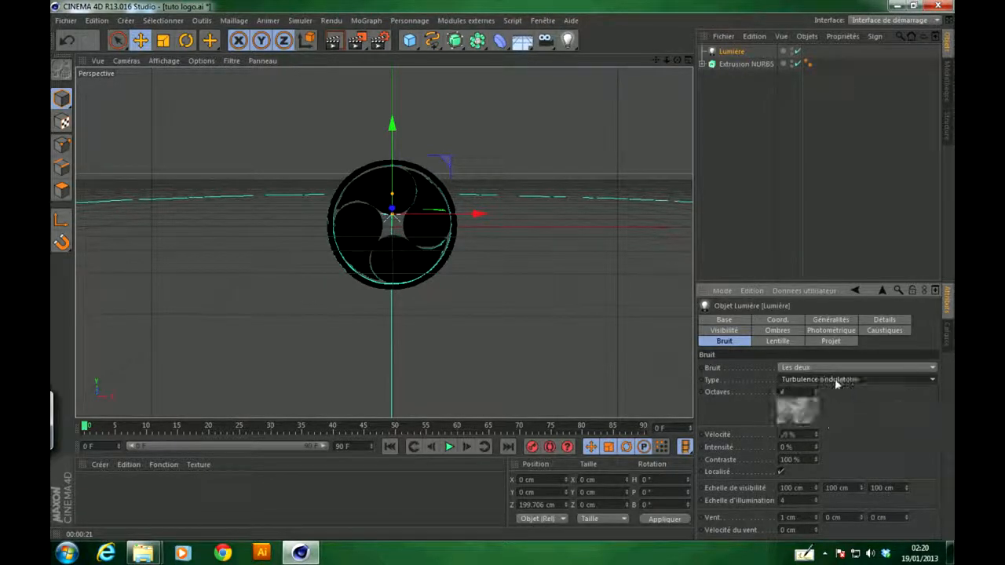
pyautogui.click(835, 383)
pyautogui.click(828, 431)
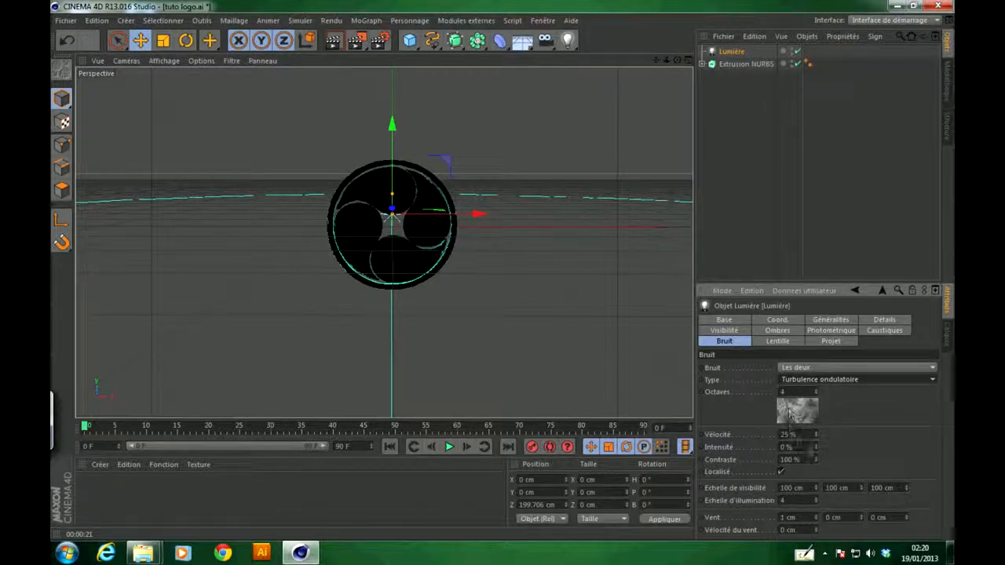
pyautogui.moveTo(816, 447); pyautogui.dragTo(816, 427)
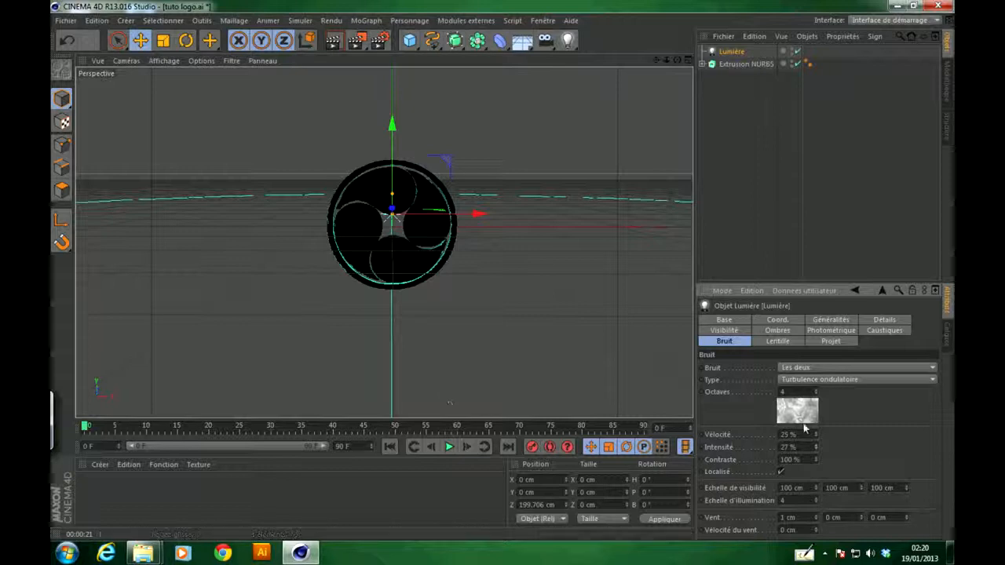
pyautogui.click(335, 42)
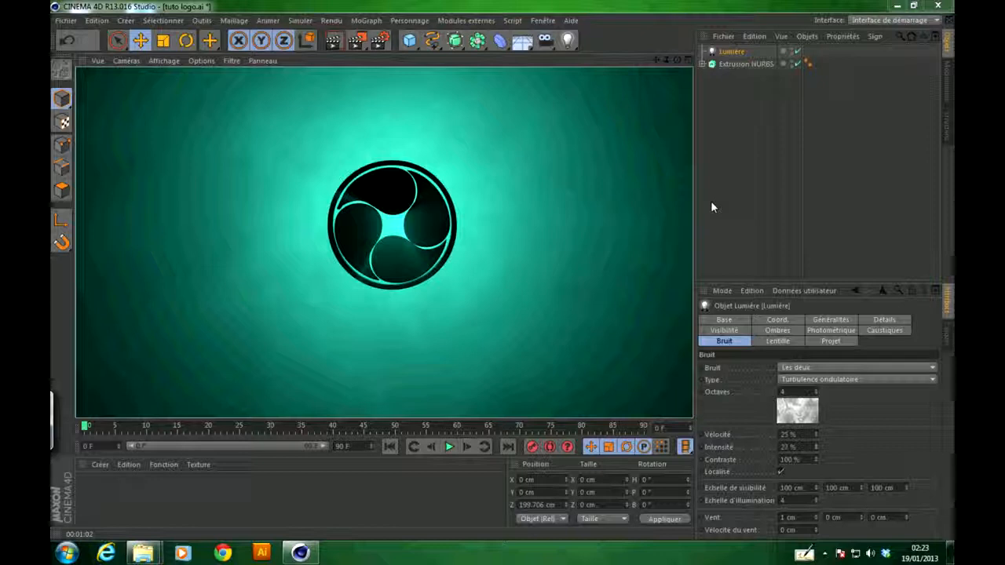
# Close CINEMA 4D.
pyautogui.click(938, 6)
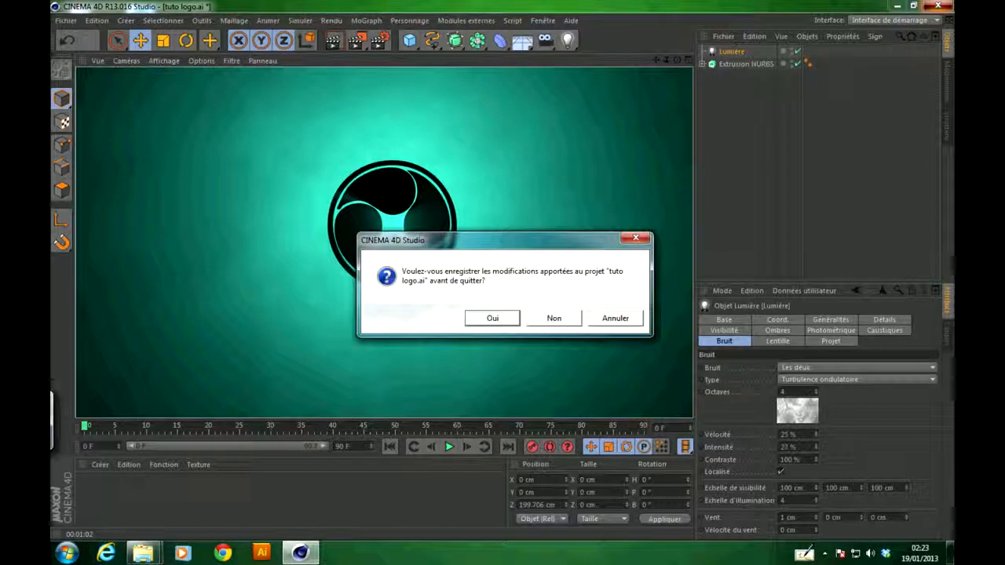